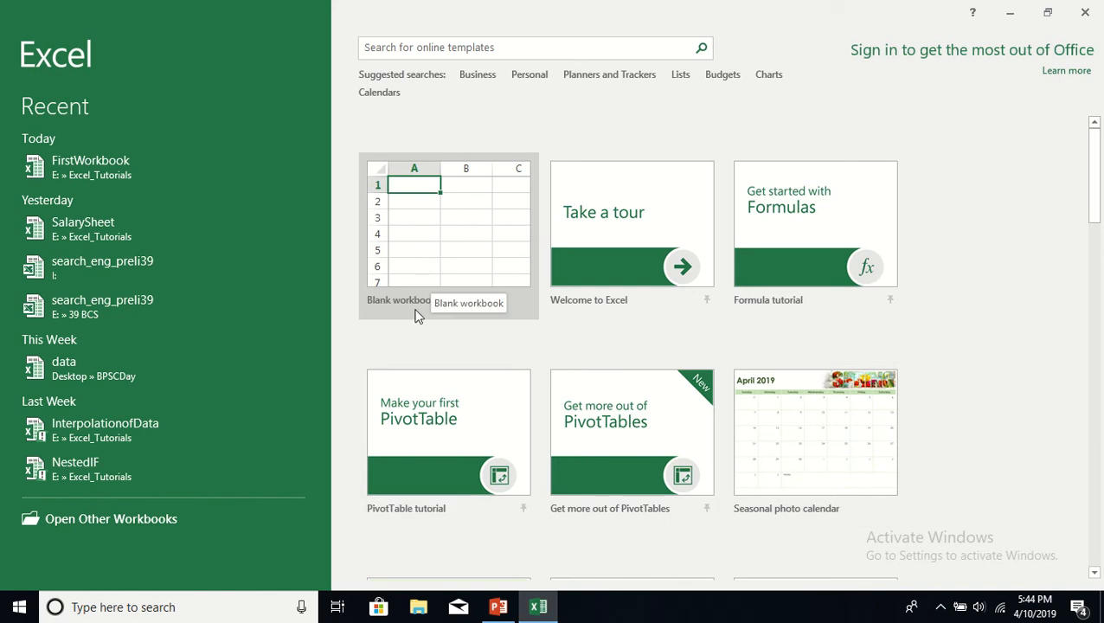
- Create a new blank workbook, dismissing the Office activation wizard
click(449, 224)
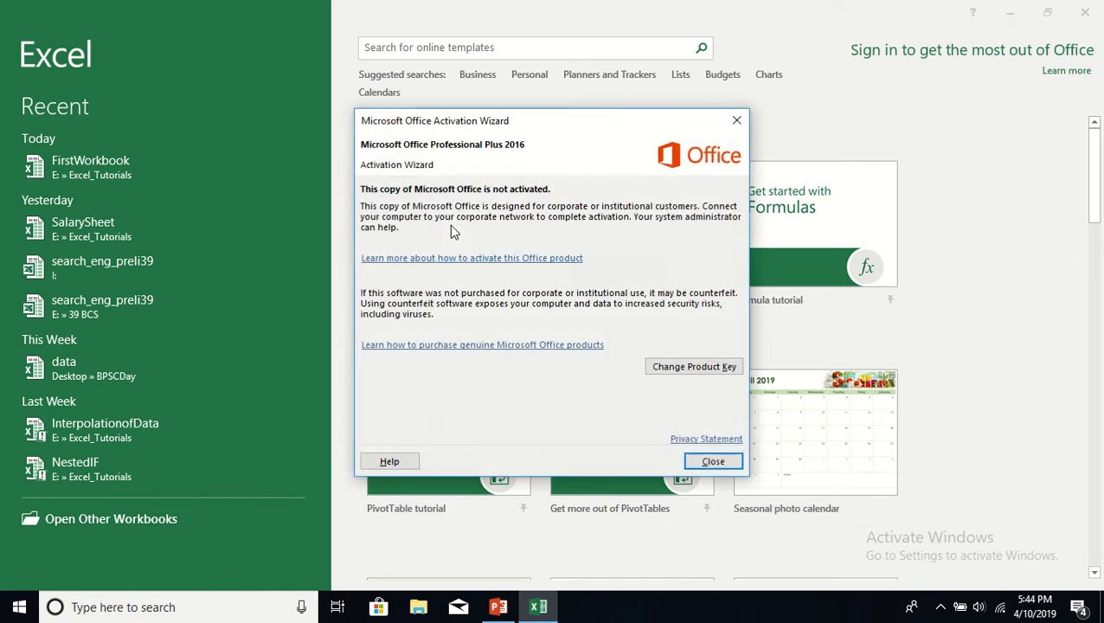
click(713, 461)
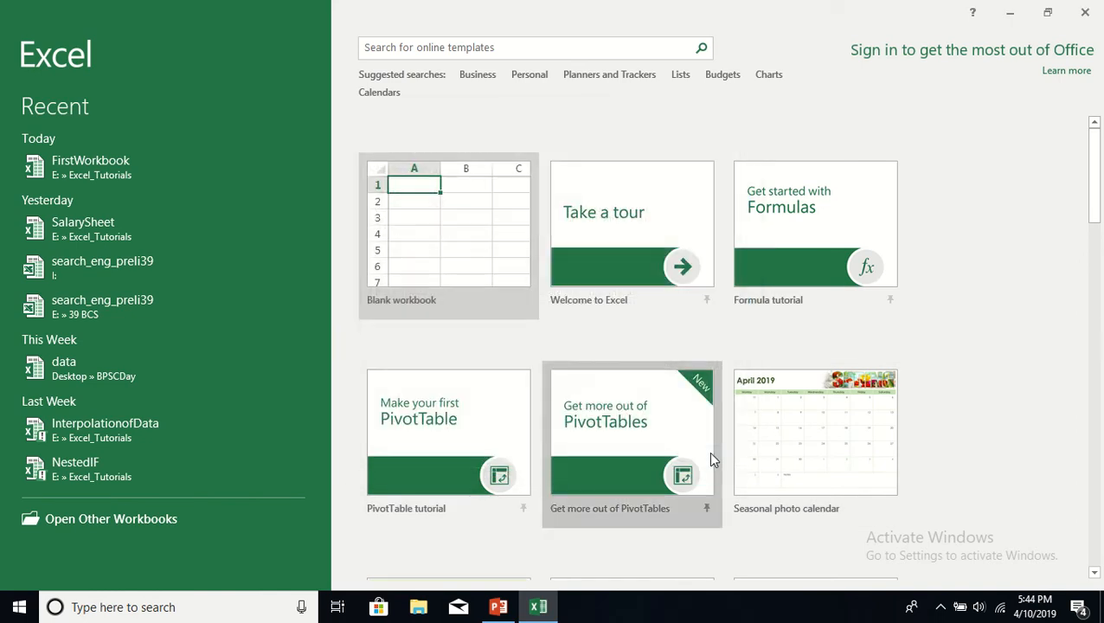
click(490, 263)
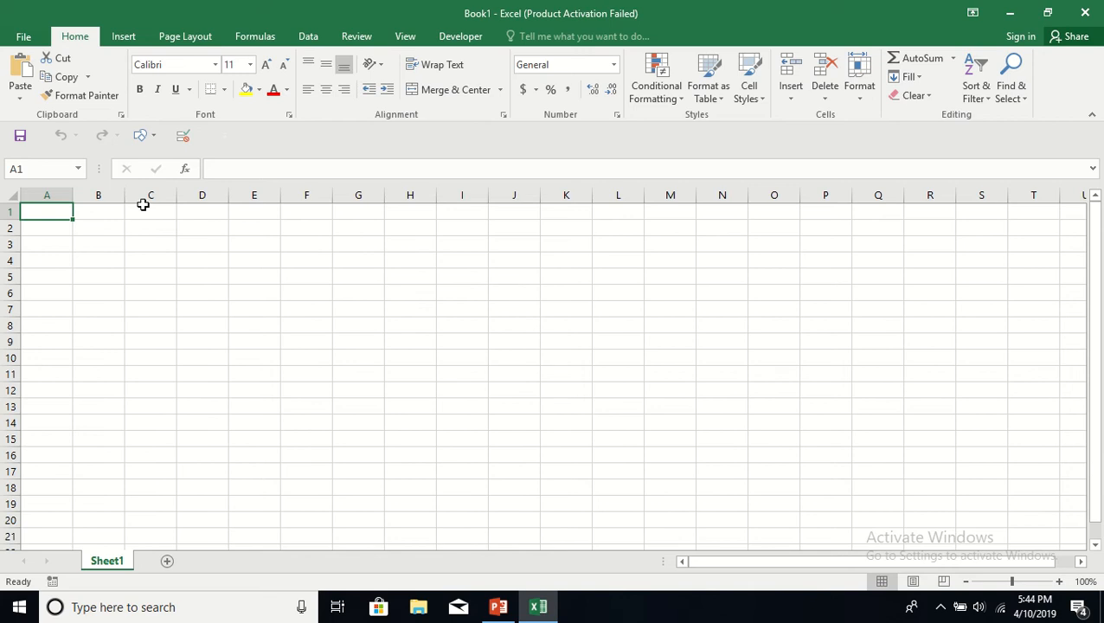
- Save the workbook as MyFirstWorkbook in the Excel_Tutorials folder on drive E
click(27, 38)
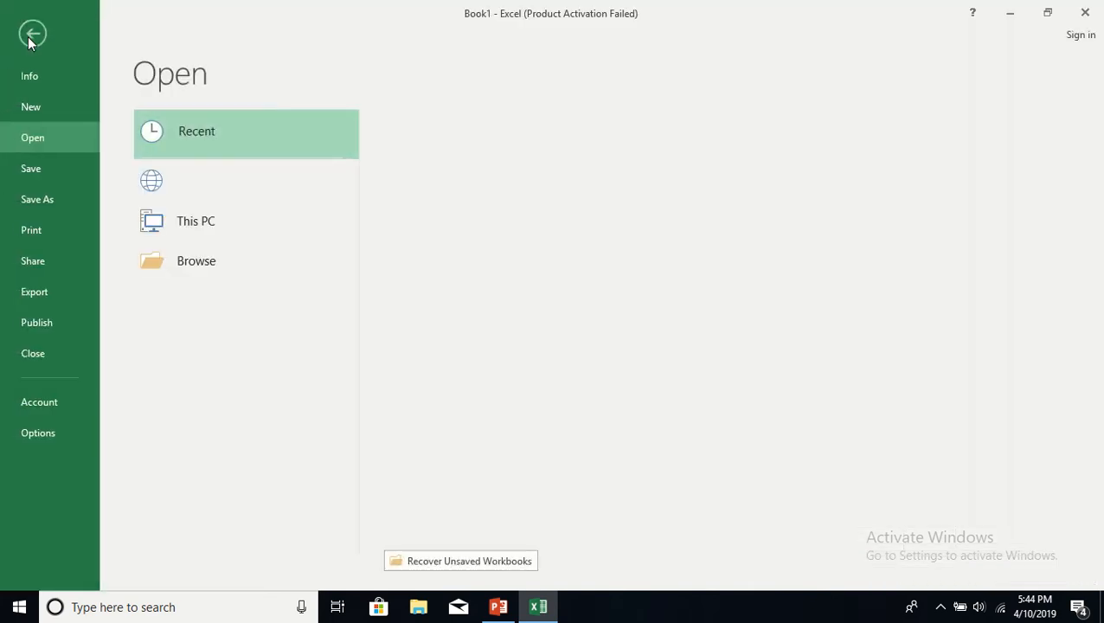
click(32, 200)
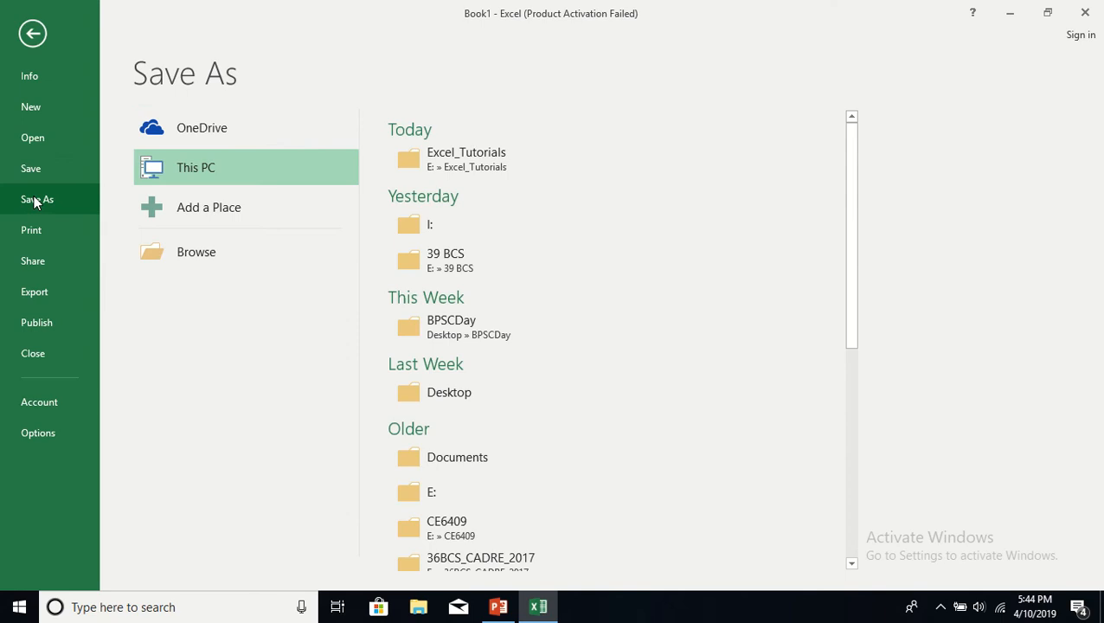
click(475, 156)
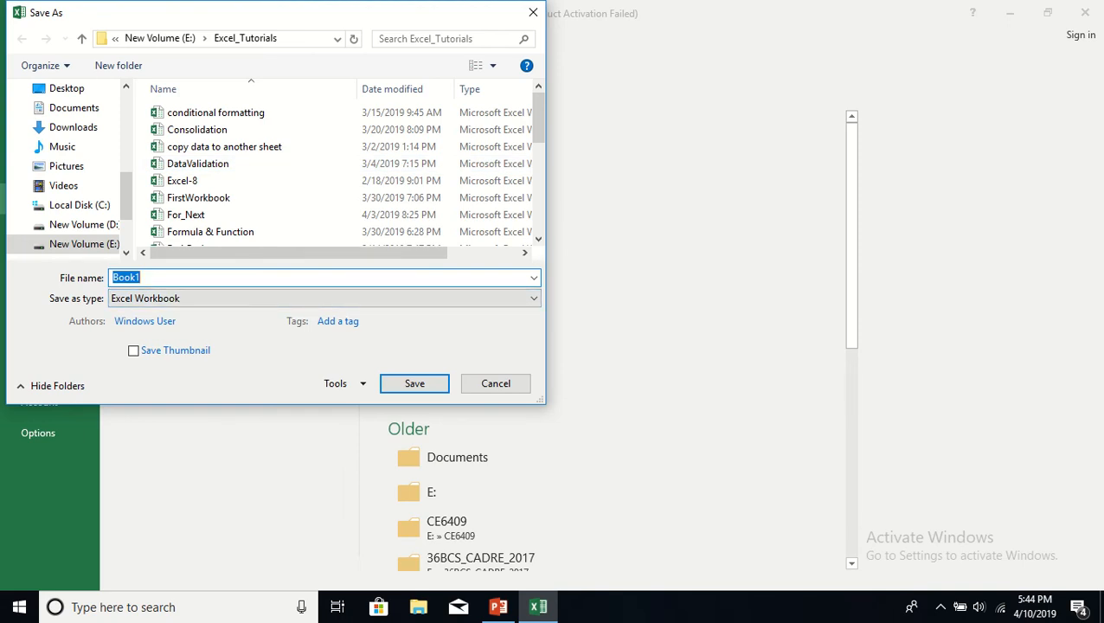
text(MyFirstWorkb)
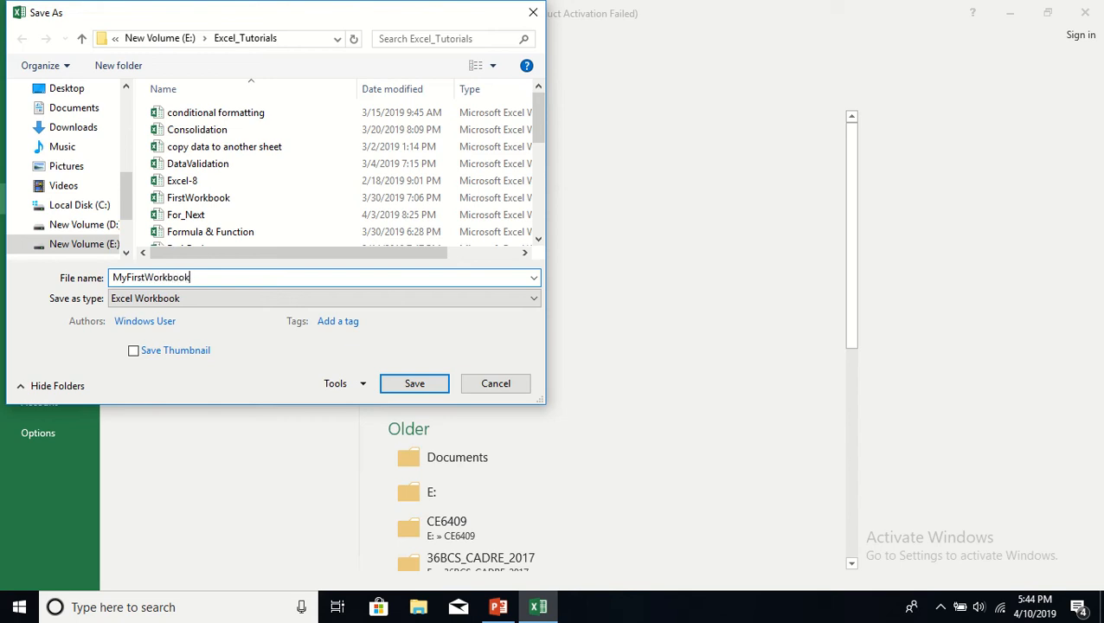
click(414, 386)
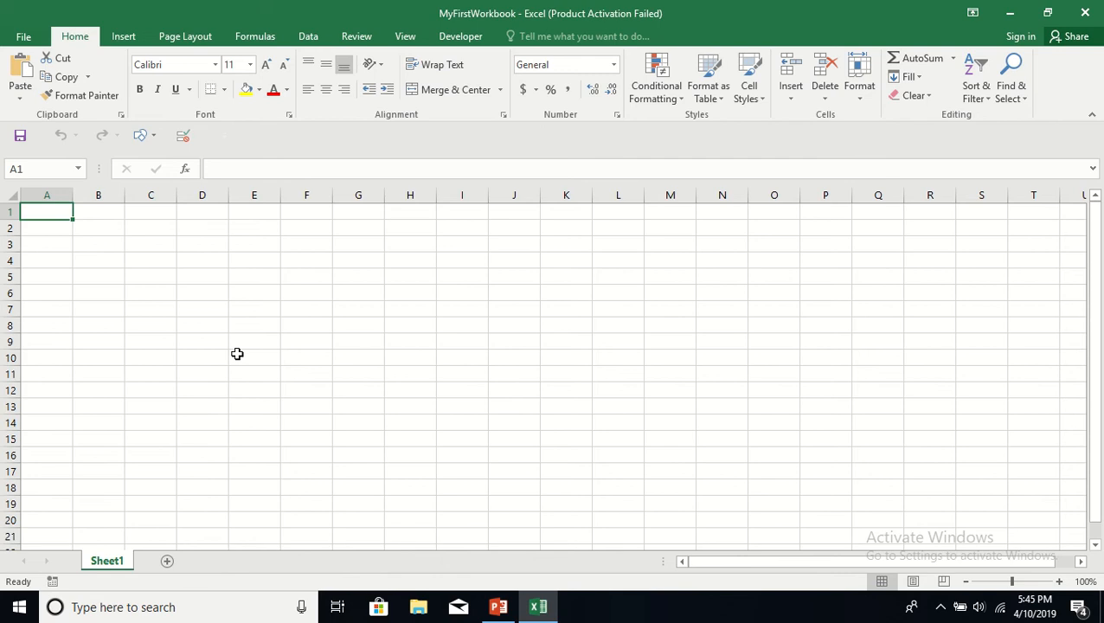
- Add three new worksheets after Sheet1
click(167, 562)
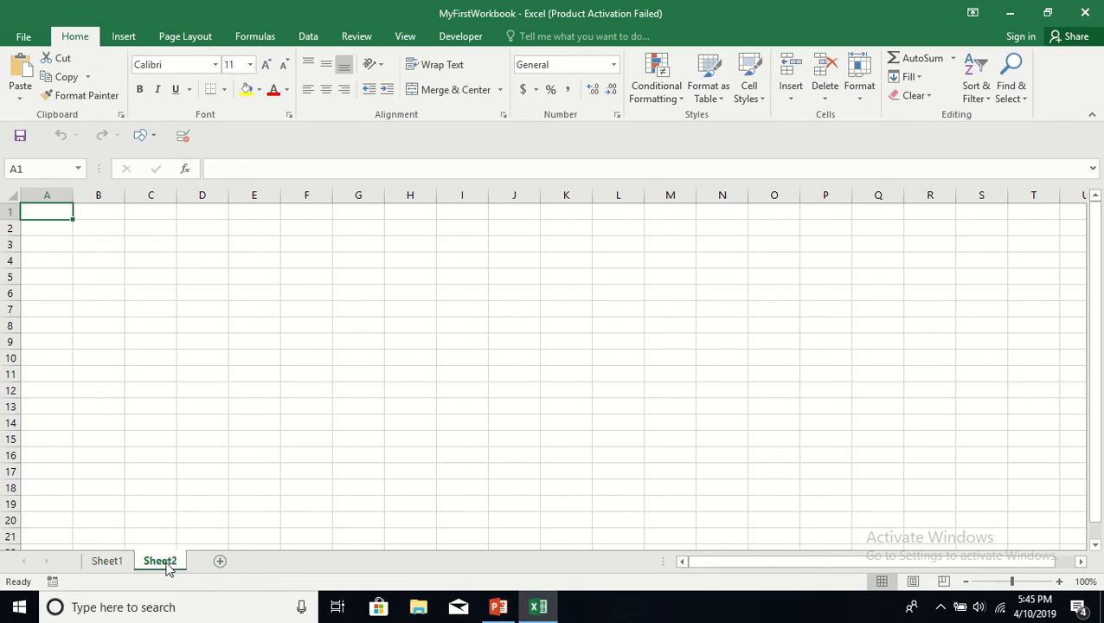
click(221, 561)
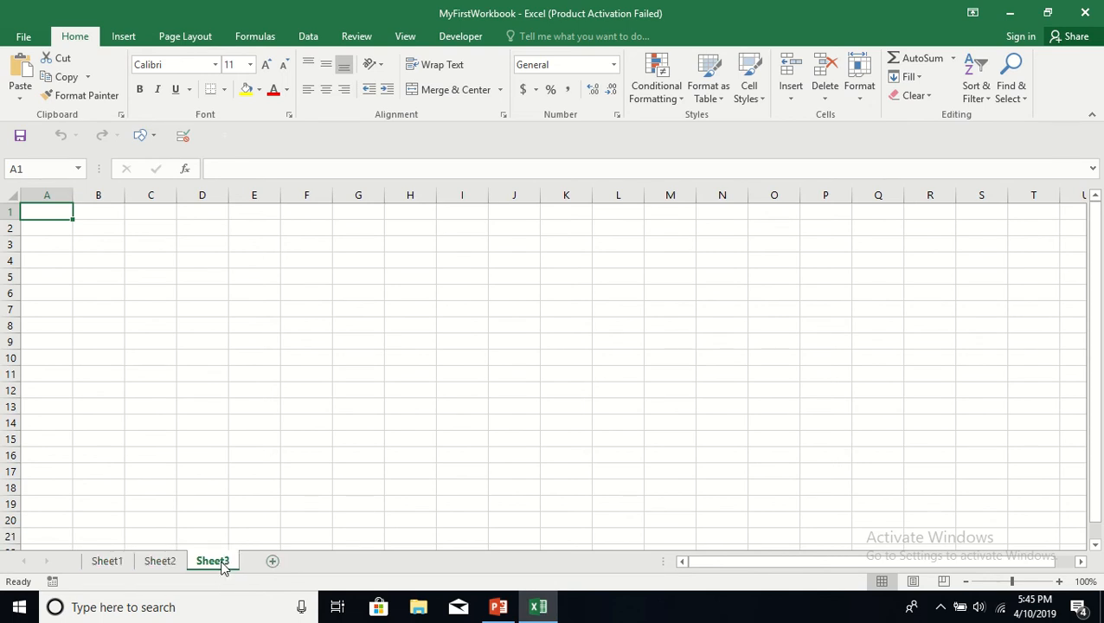
click(273, 561)
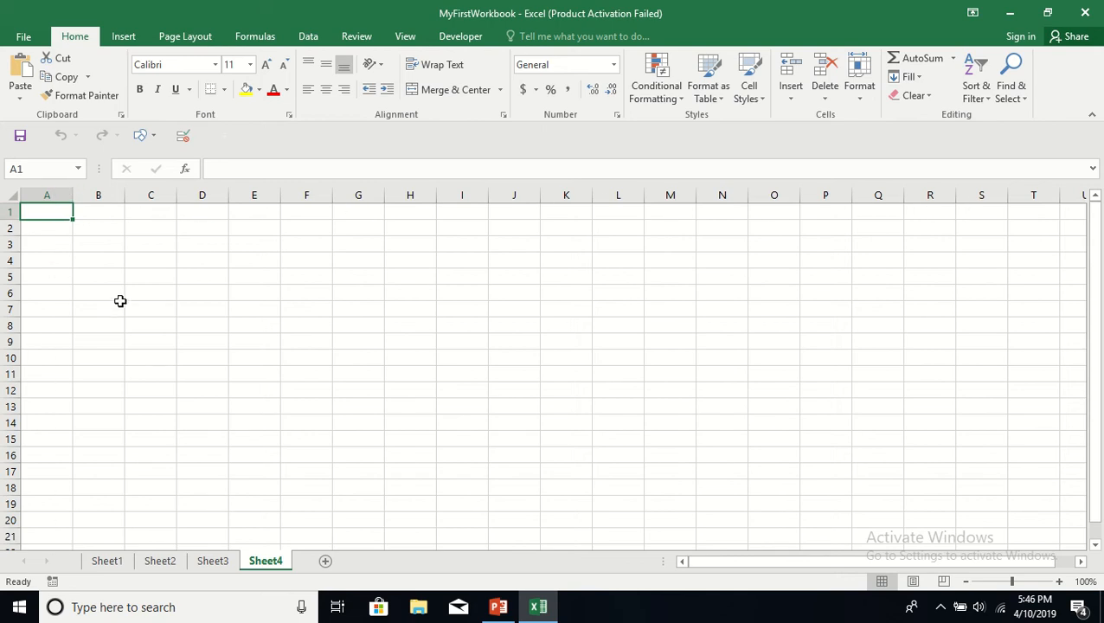
- Select cell C5, the whole of row 1 and the whole of row 2 in turn on Sheet4
click(136, 279)
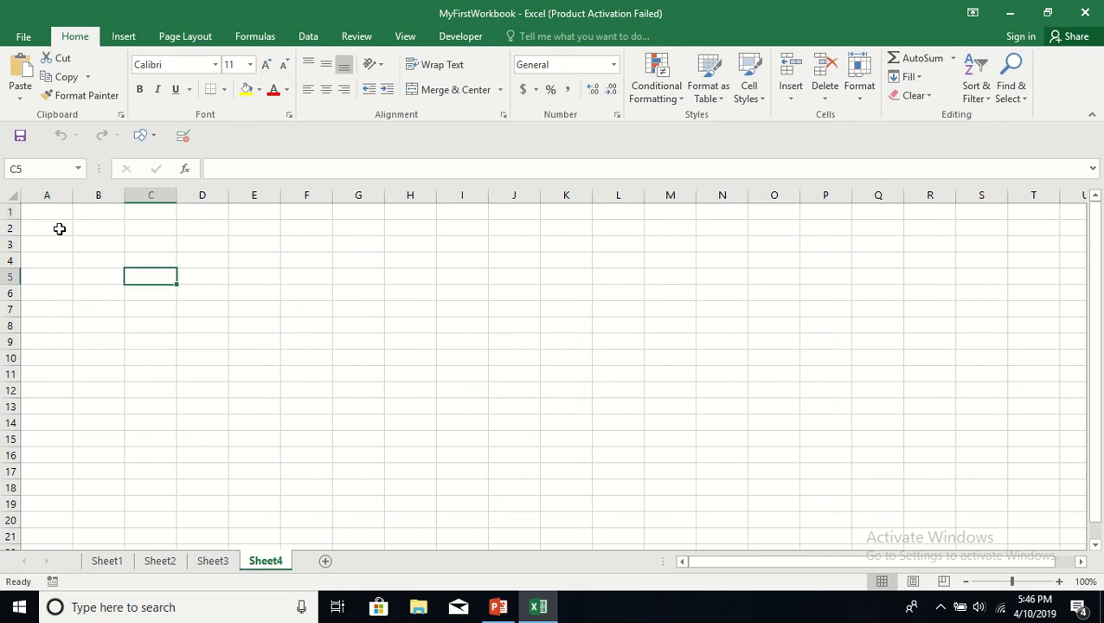
click(8, 212)
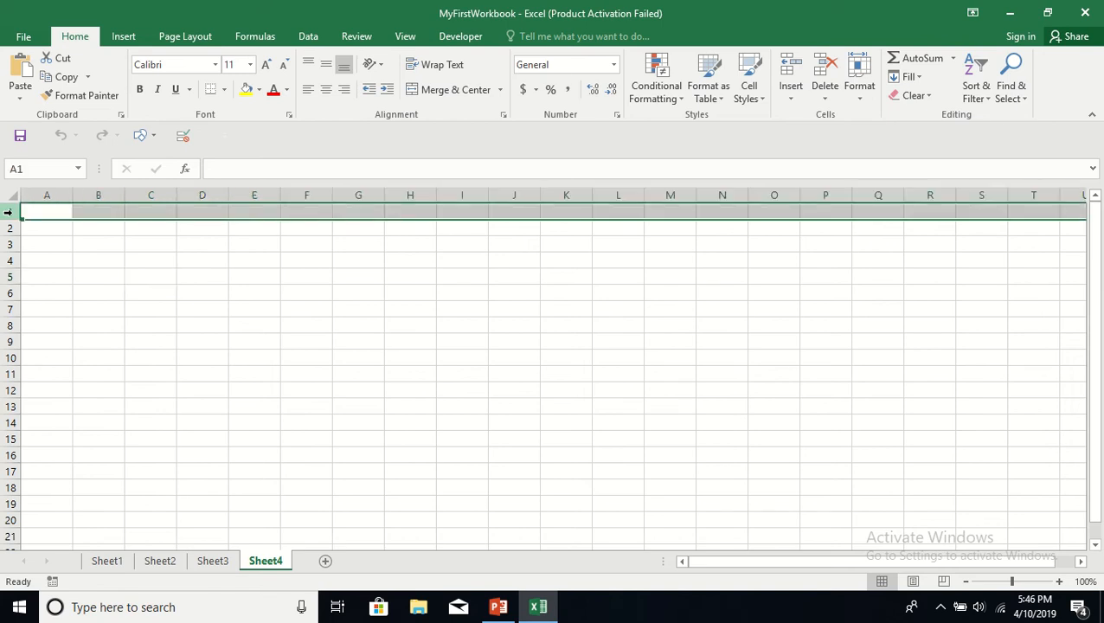
click(10, 229)
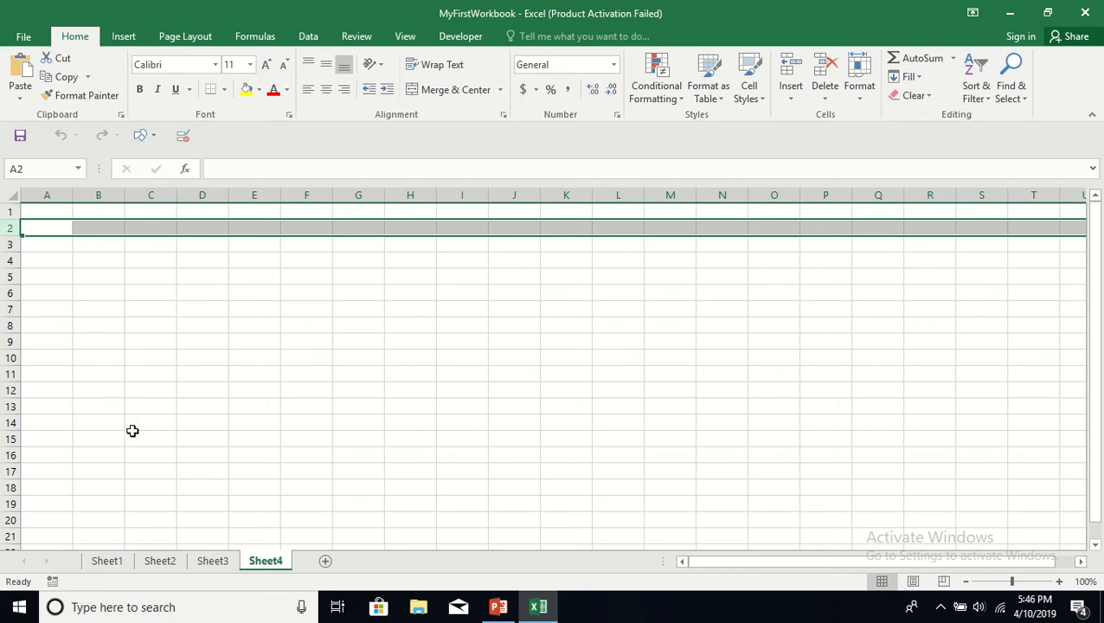
- Jump from cell A1 to the last row of Sheet4 to check the row count, and return to the first rows
click(57, 210)
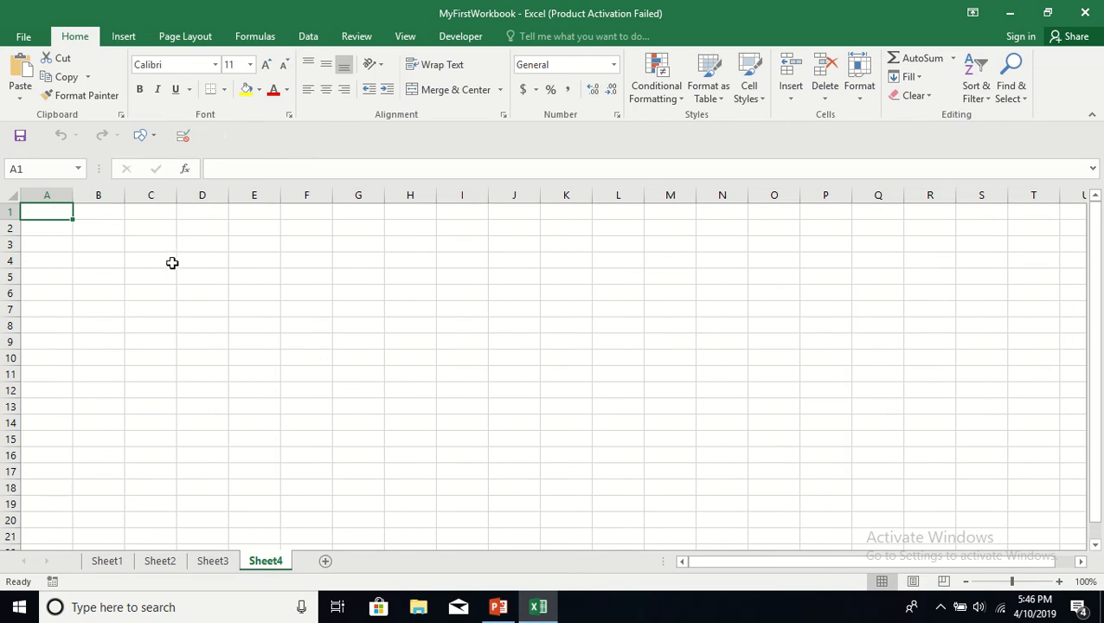
key(ctrl+Down)
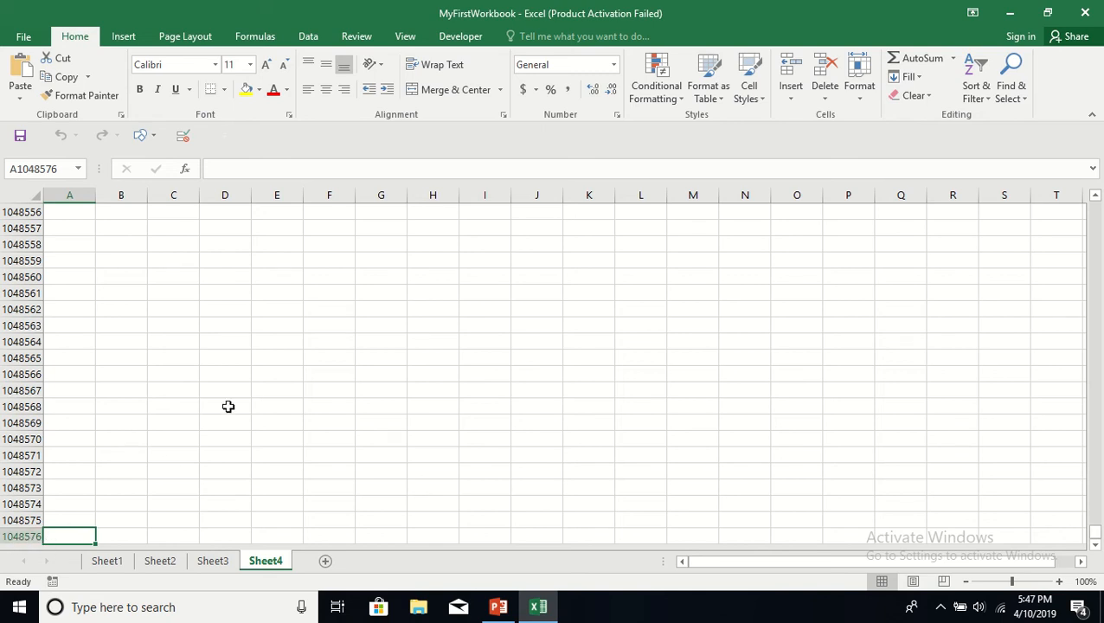
scroll(312, 307, up, 8)
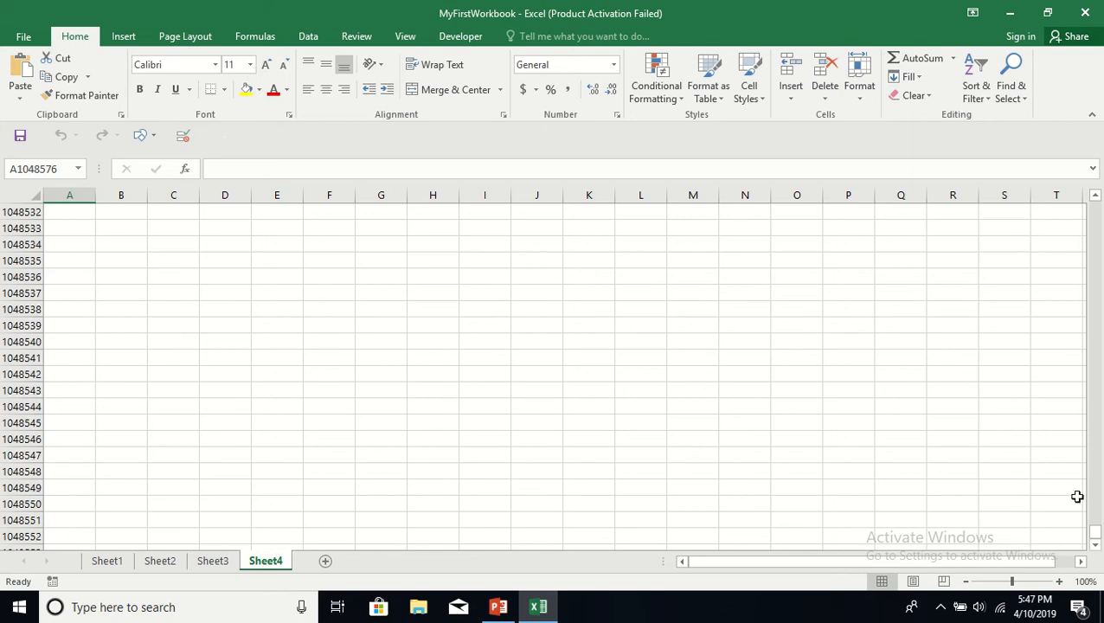
drag(1094, 530, 1092, 200)
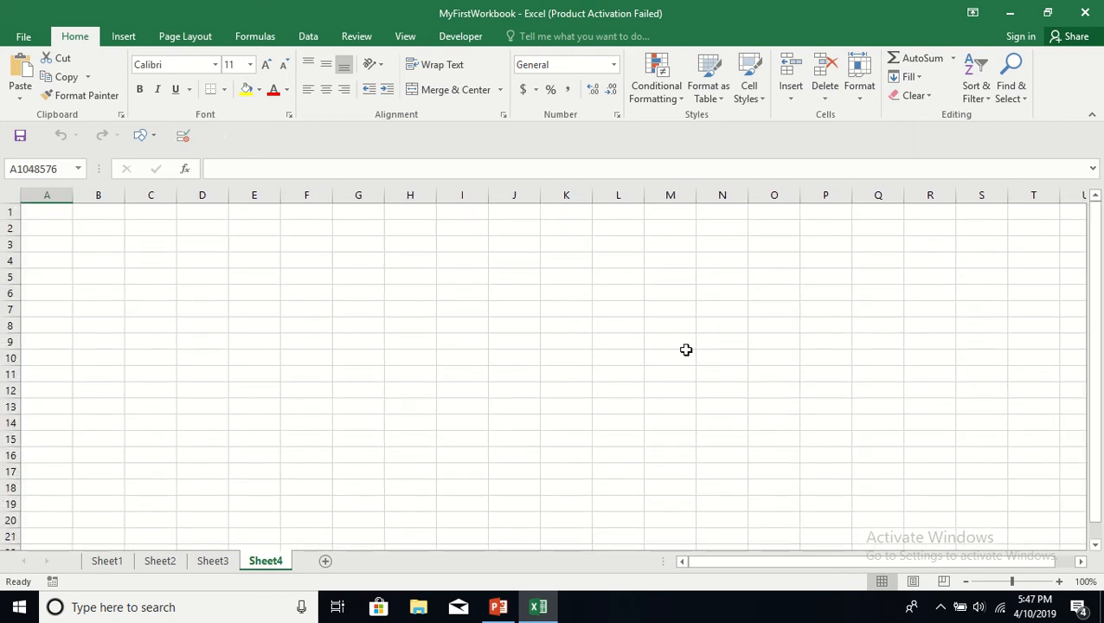
- Enter the text "This is my first workbook" in cell B3 of Sheet4
click(104, 243)
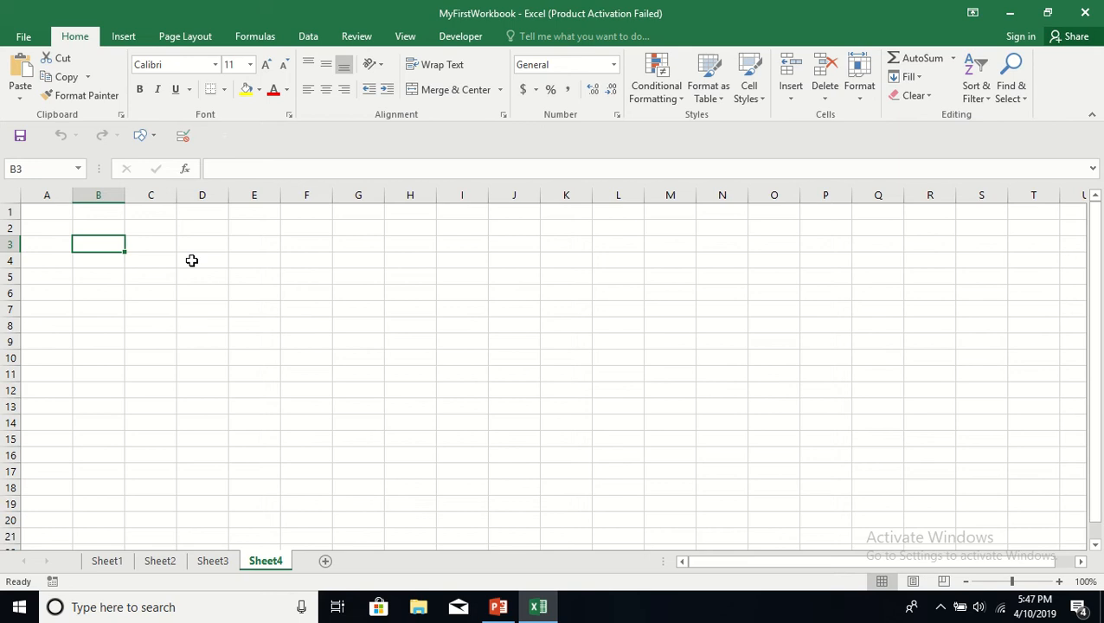
text(This is my forsy)
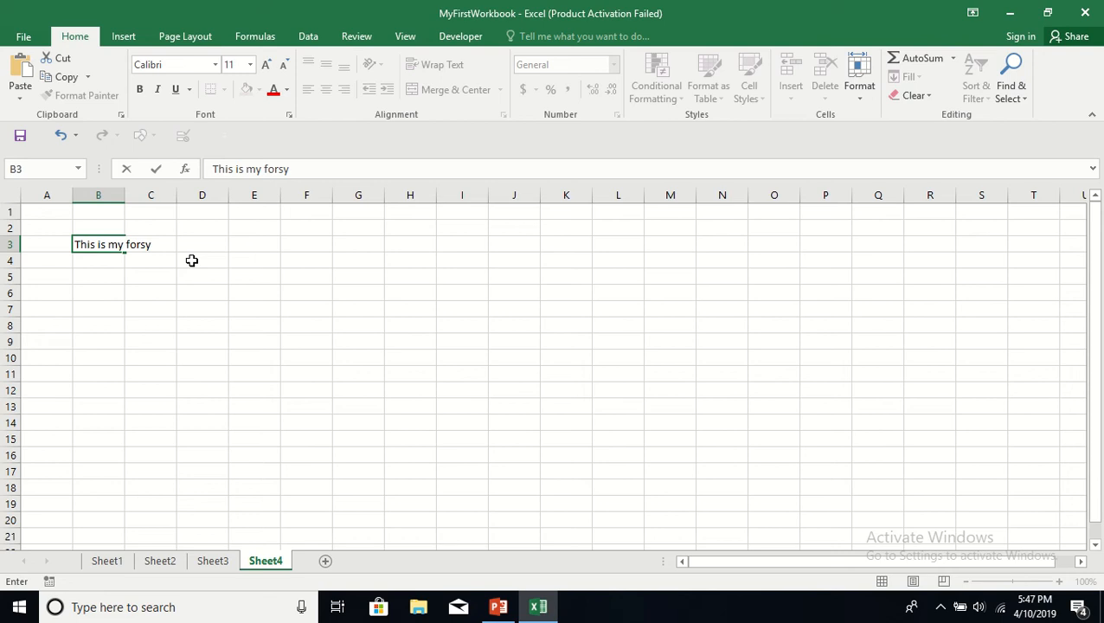
key(BackSpace)
key(BackSpace)
text(rst workbook)
key(Return)
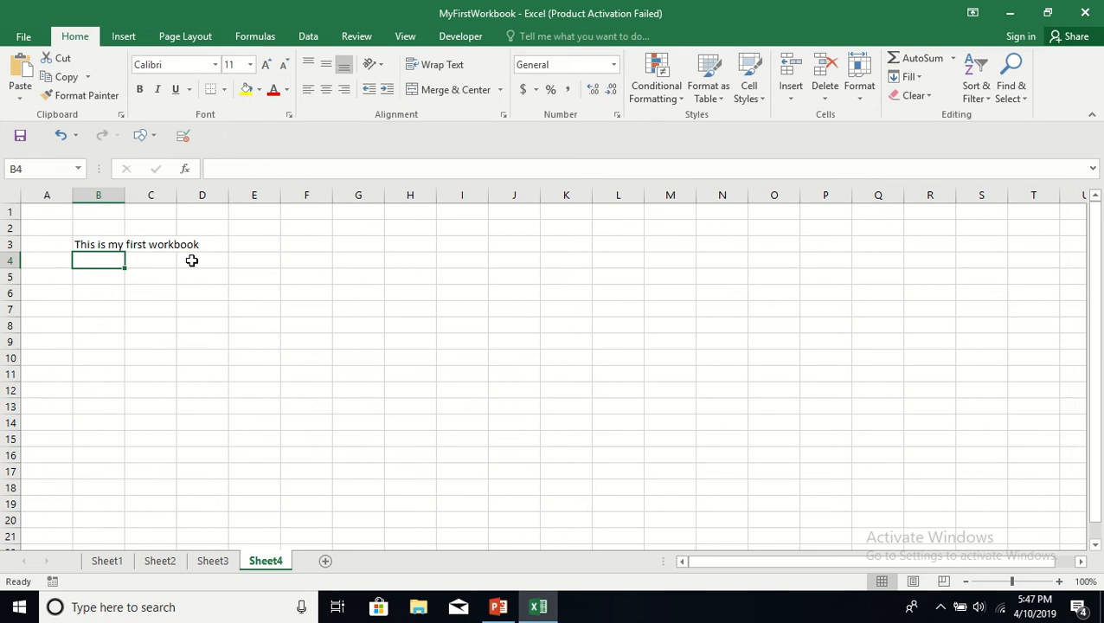
- Enter the text "255 worksheets" in cell B4
text(255)
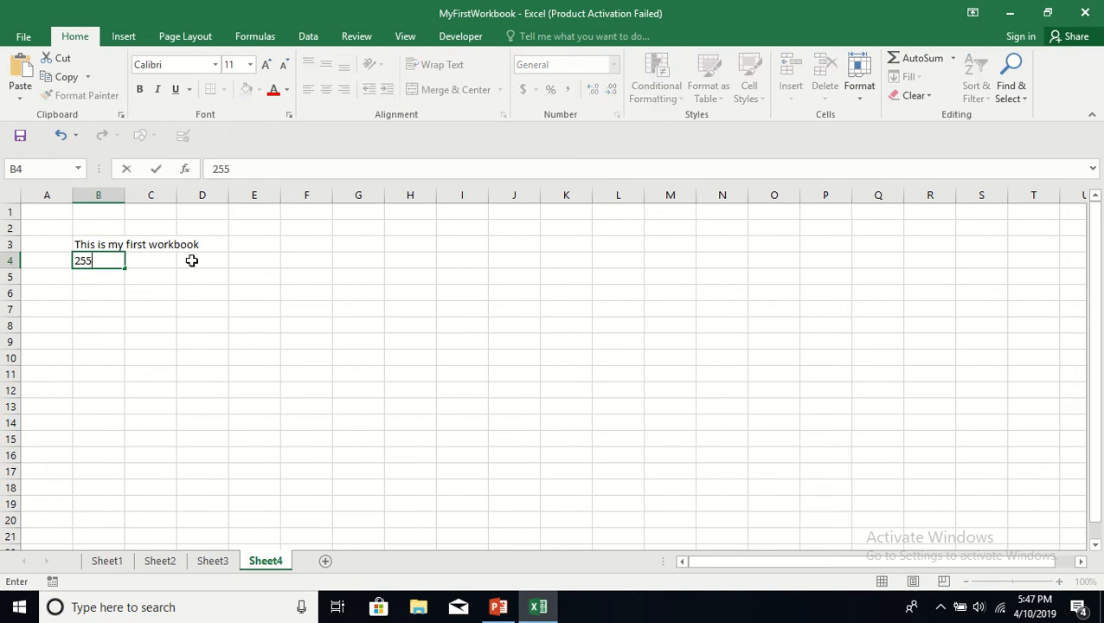
text( worksheets)
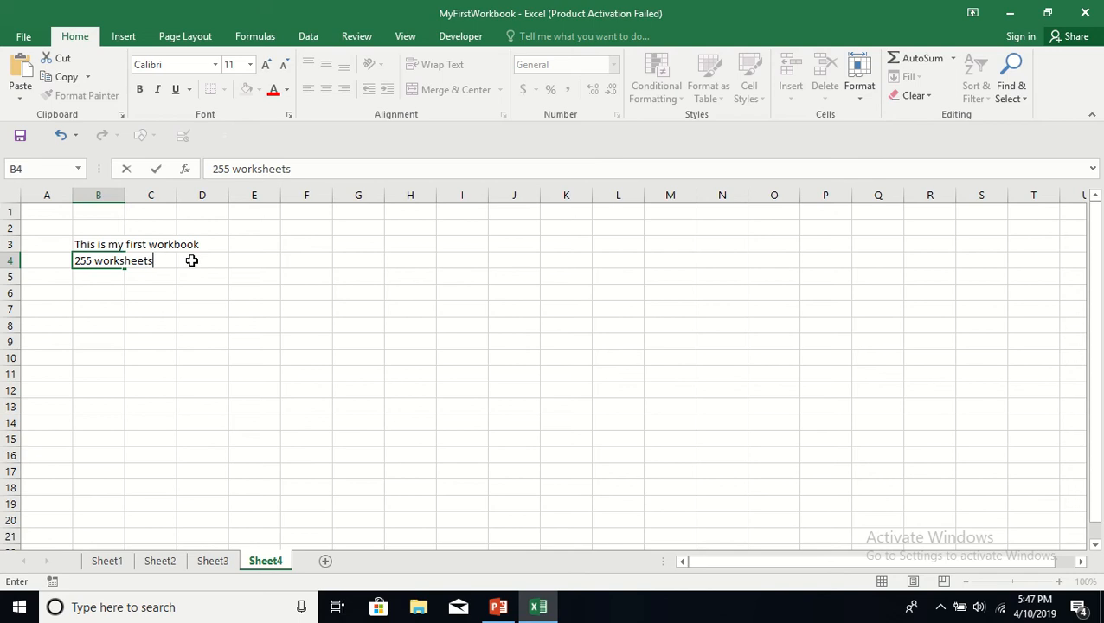
click(200, 325)
- Enter the text "No. of rows 1048576" in cell B5
click(105, 278)
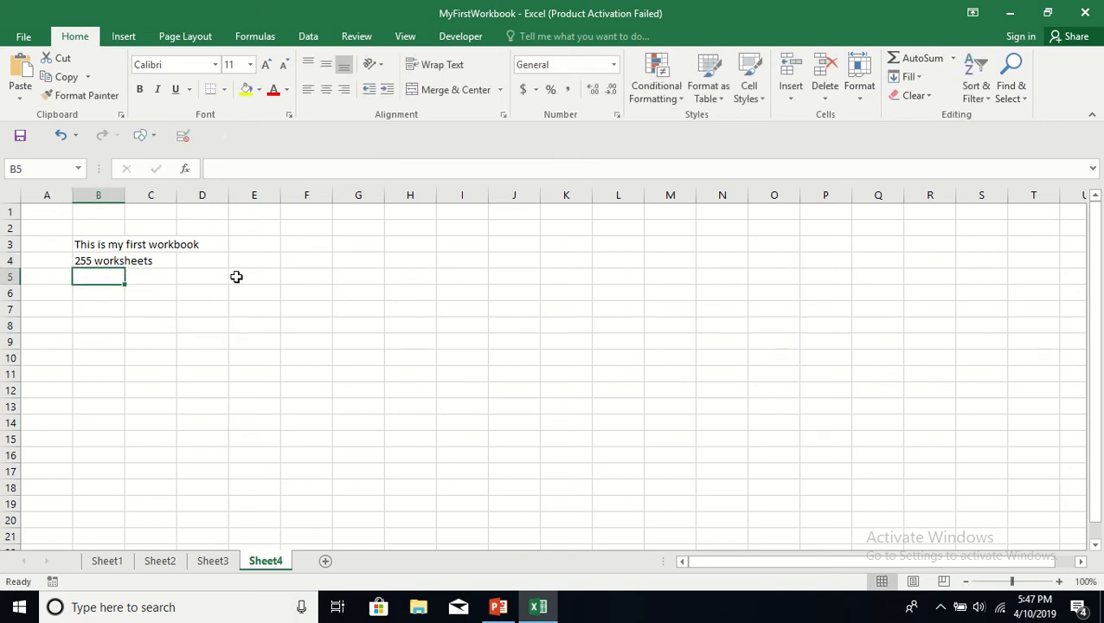
text(No. )
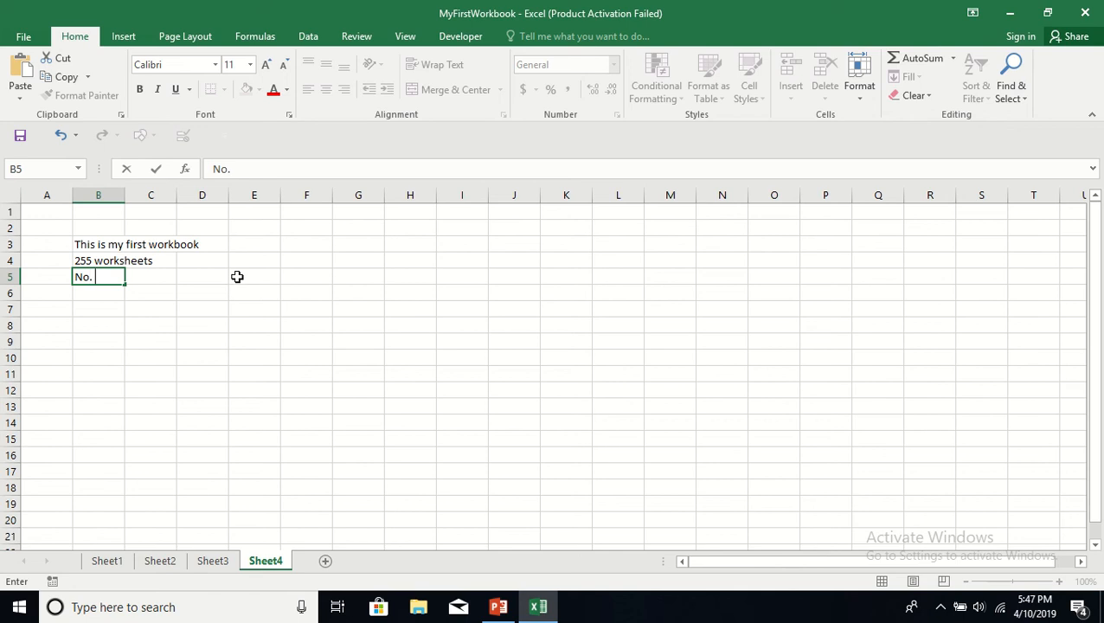
text(of rows 1048576)
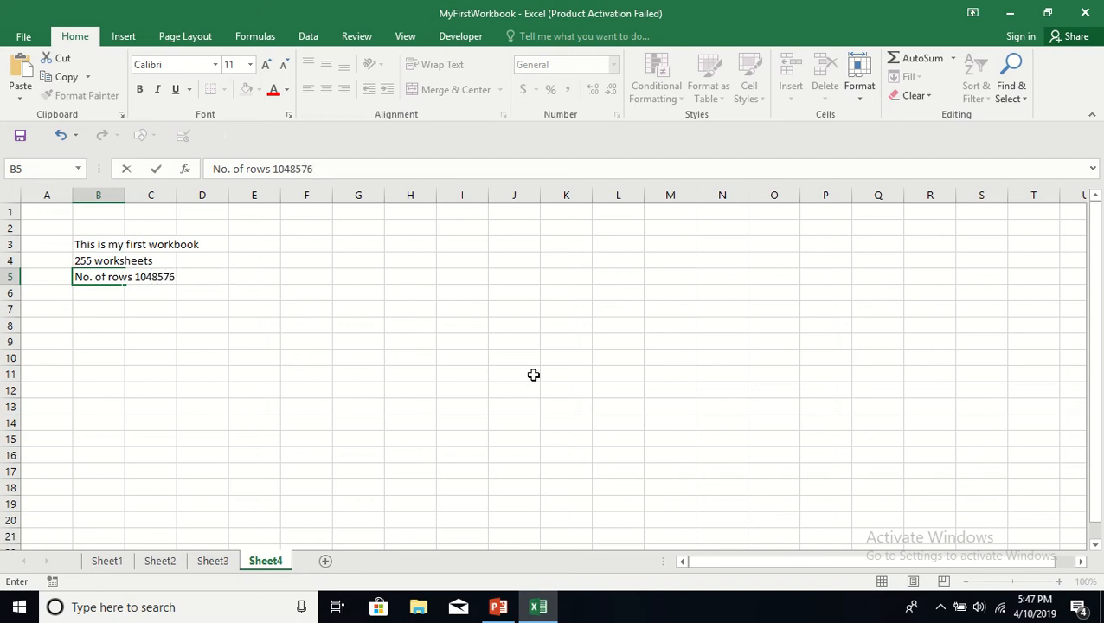
click(445, 403)
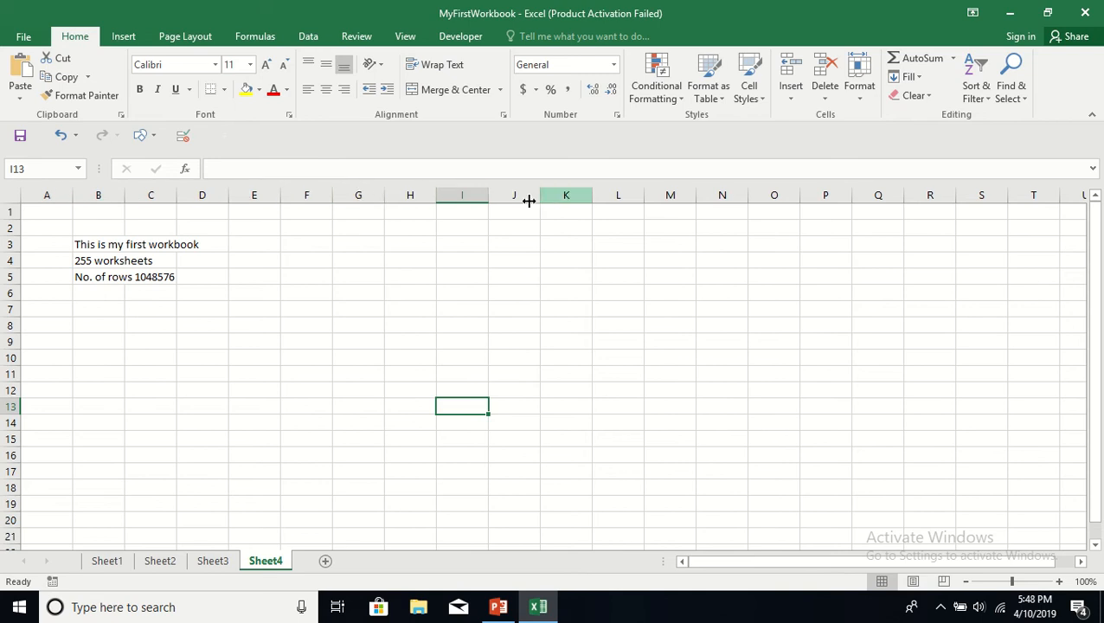
- Jump from cell A1 to the last column of Sheet4 to check where the columns end, and return to the first columns
click(58, 213)
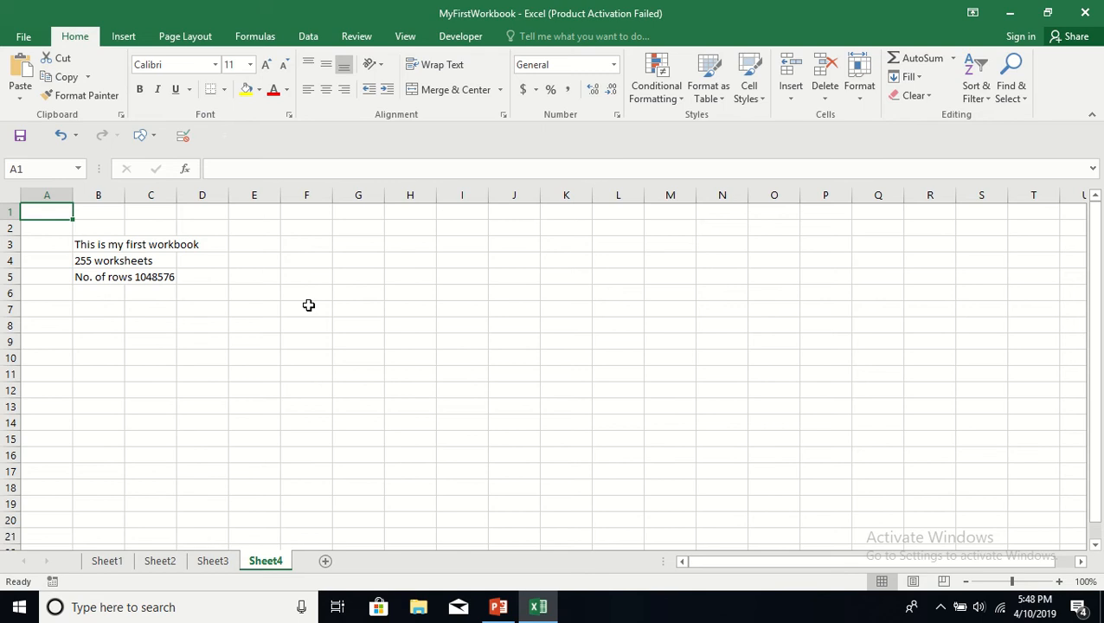
key(ctrl+Right)
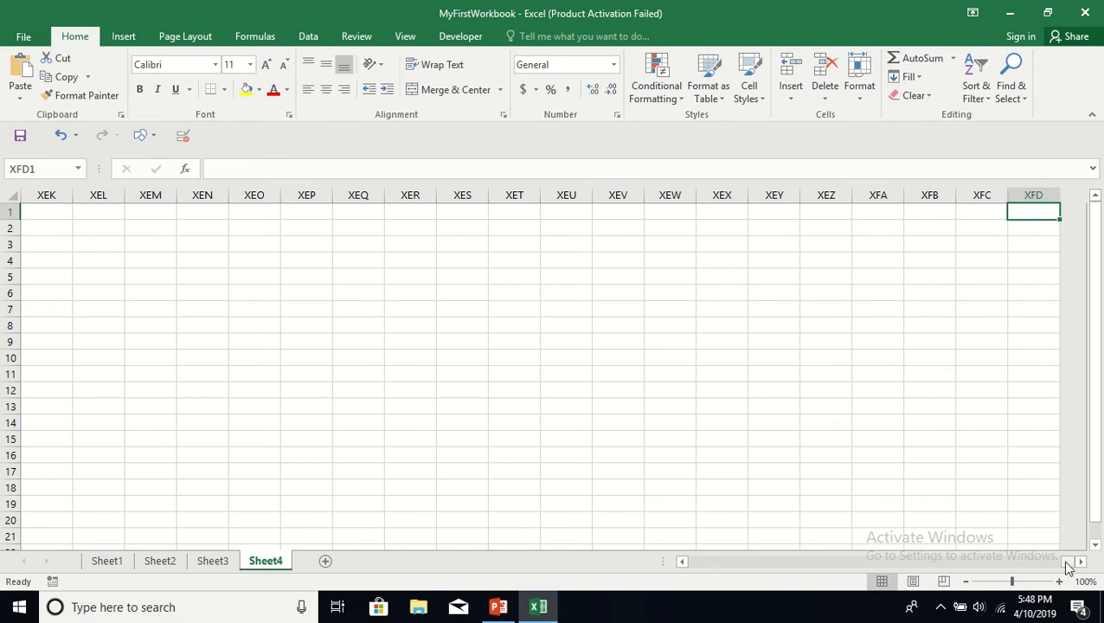
drag(1064, 567, 885, 569)
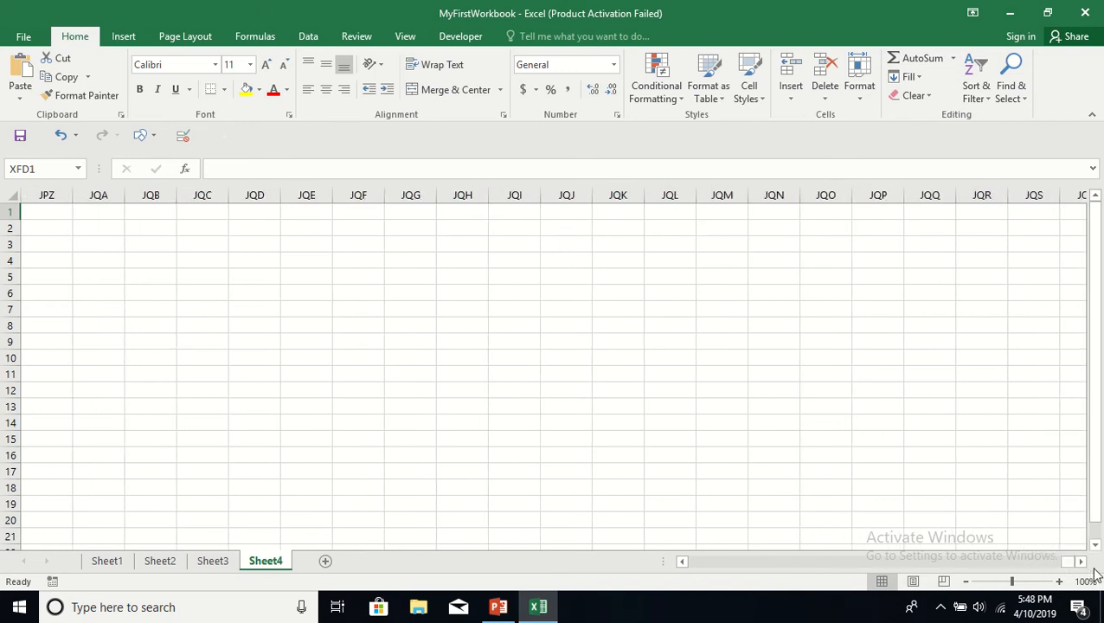
drag(1069, 562, 619, 558)
click(199, 308)
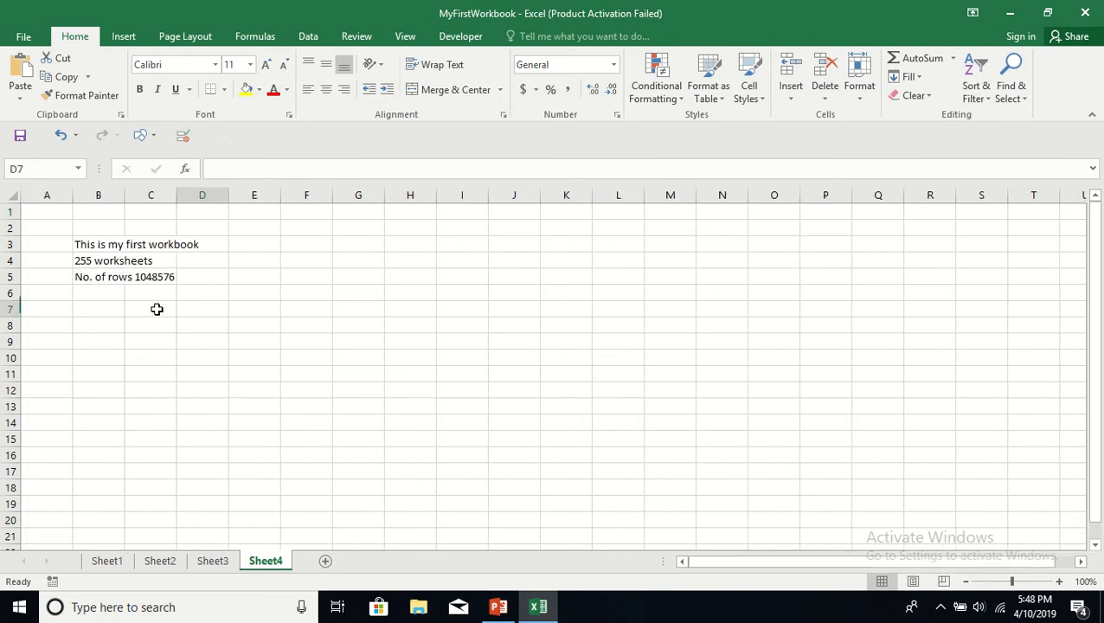
- Enter the text "No. of columns 16,374" in cell B6
click(100, 292)
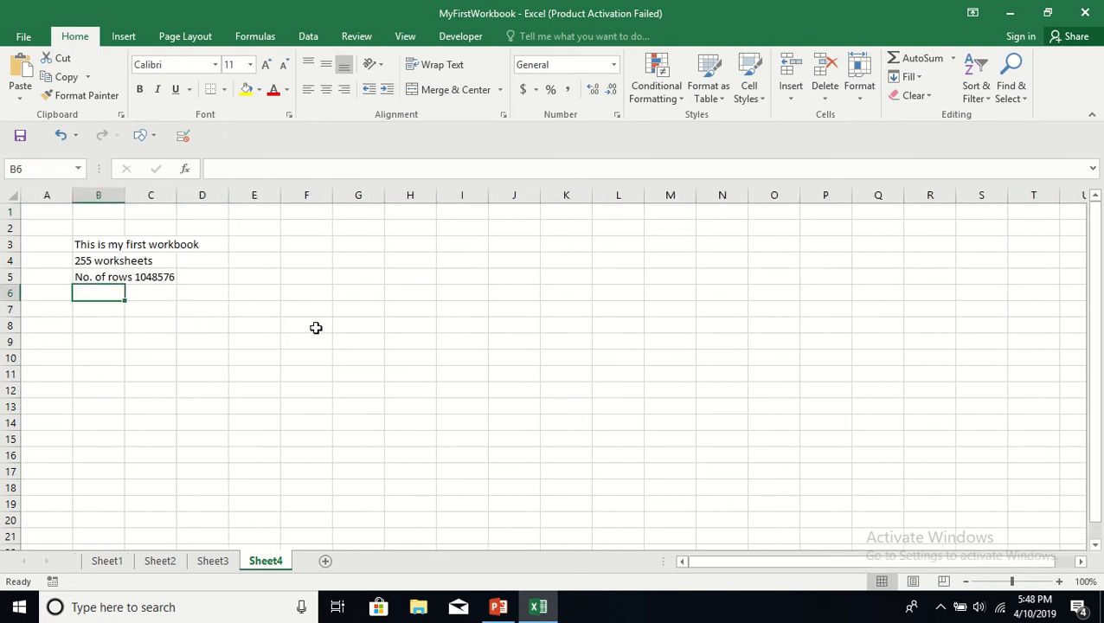
text(No. of )
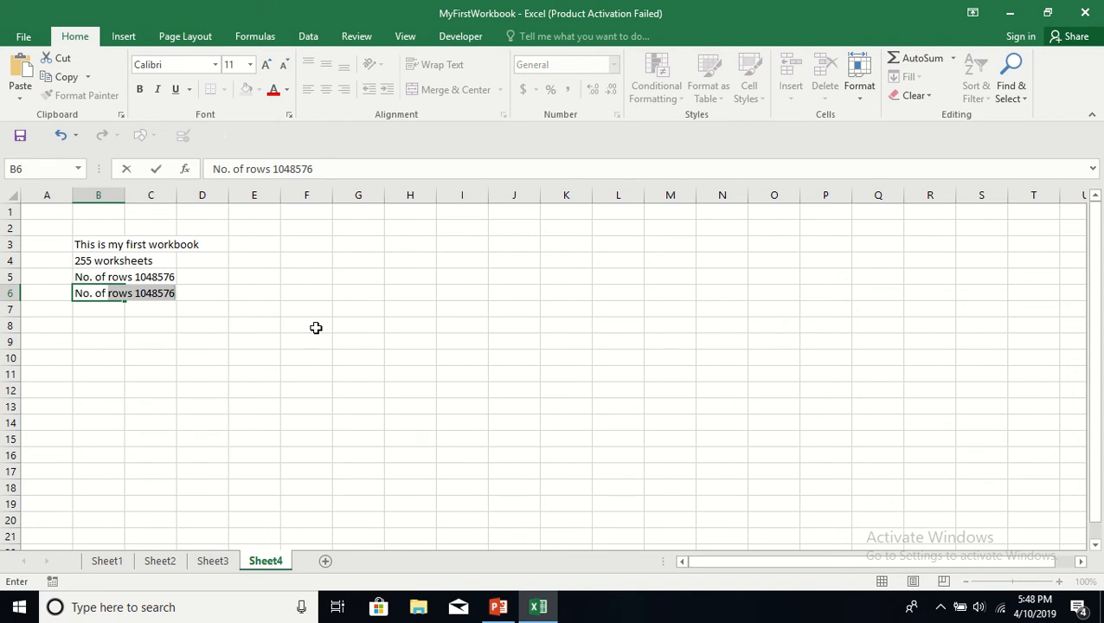
text(columns)
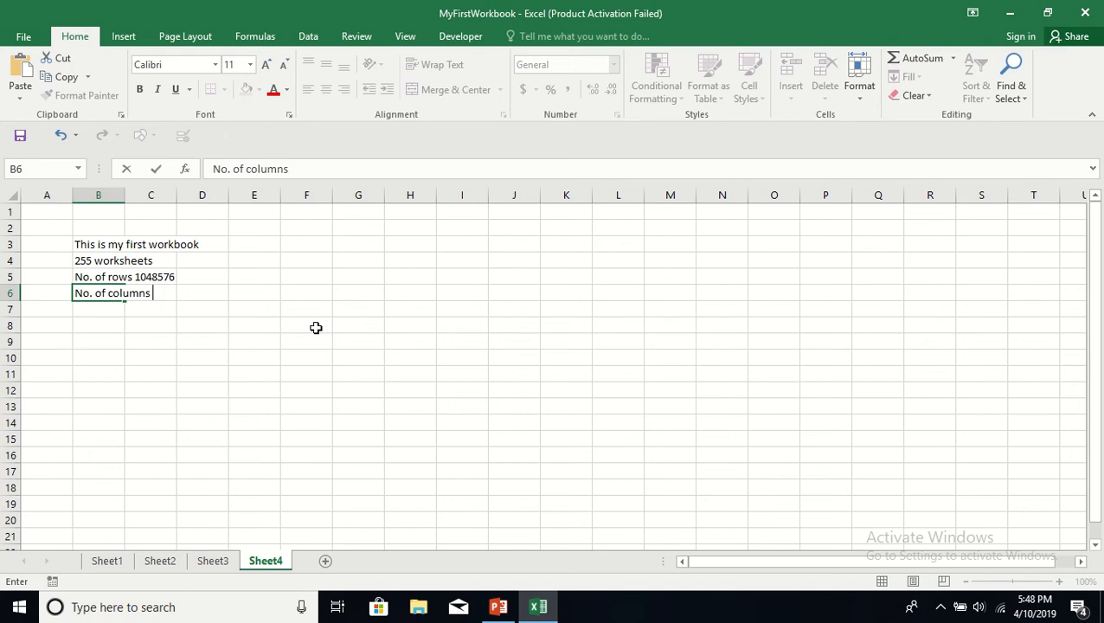
text(16,374)
click(208, 343)
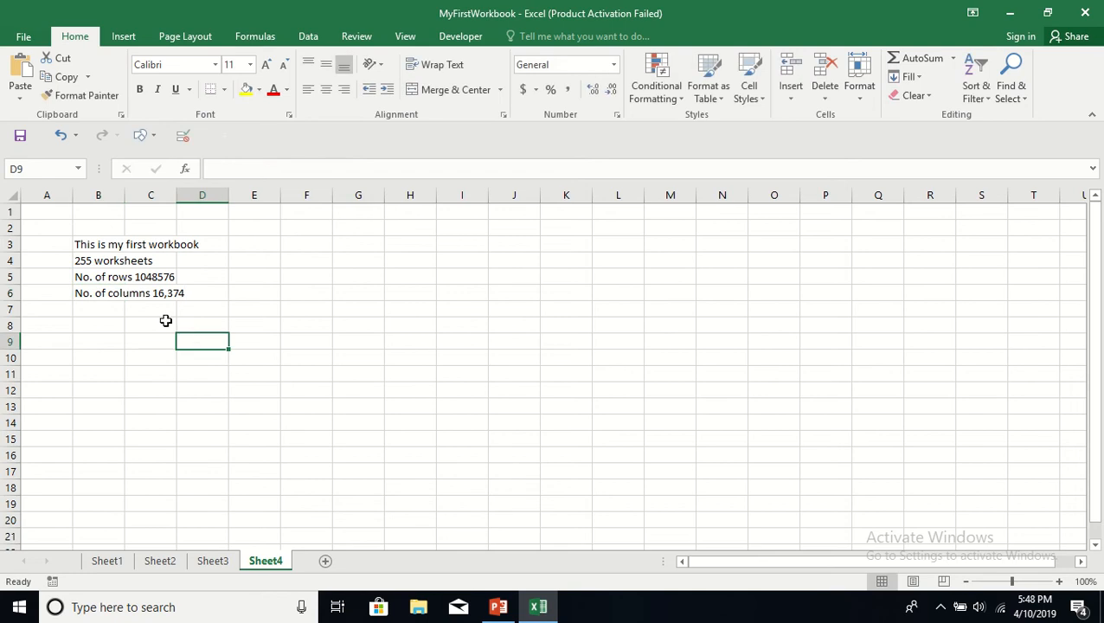
- Add comma separators to the number in cell B5 so the text reads "No. of rows 10,48,576"
click(149, 276)
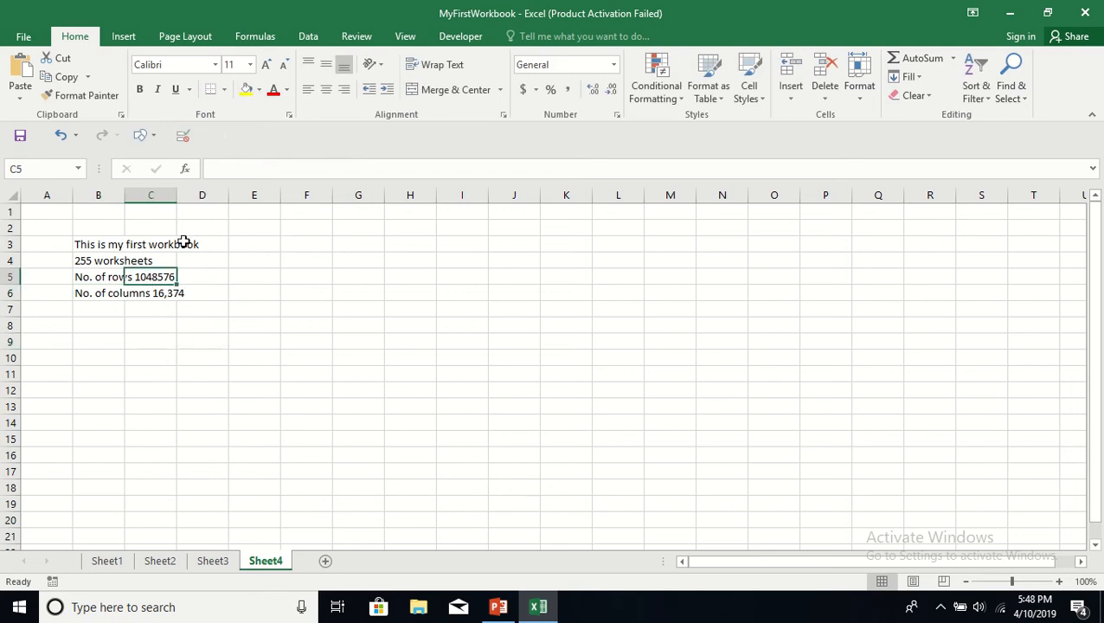
click(79, 275)
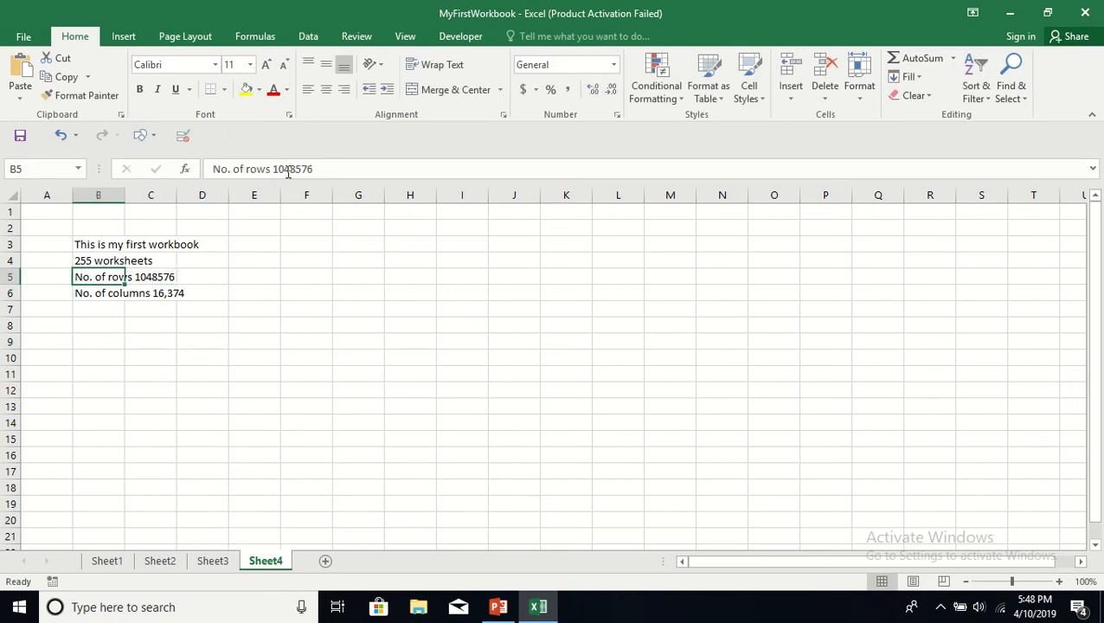
click(286, 169)
text(,48)
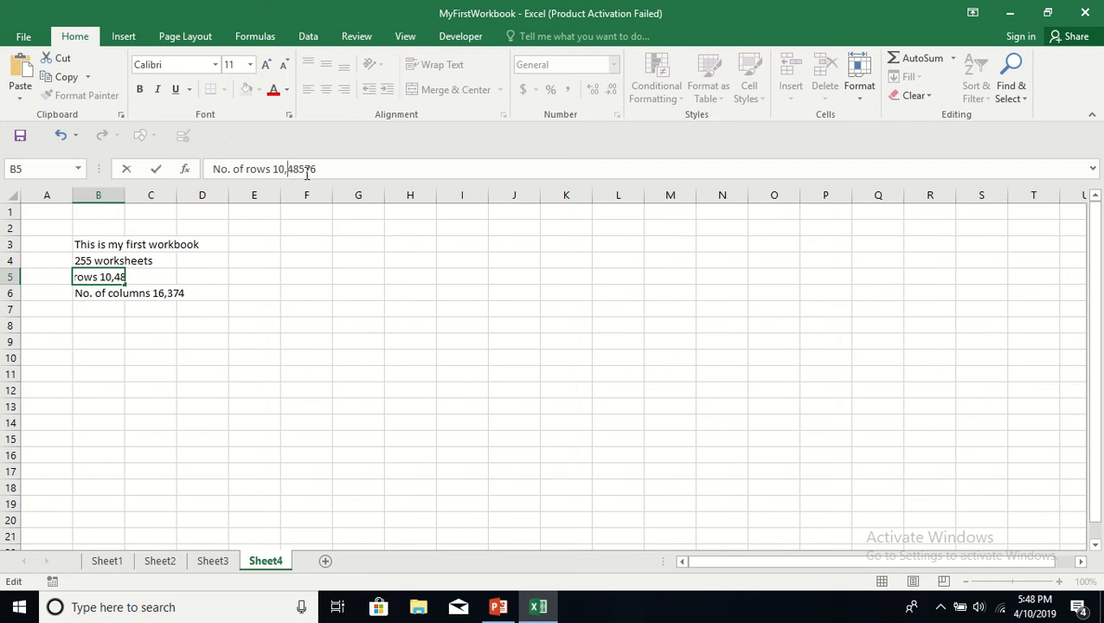
text(,)
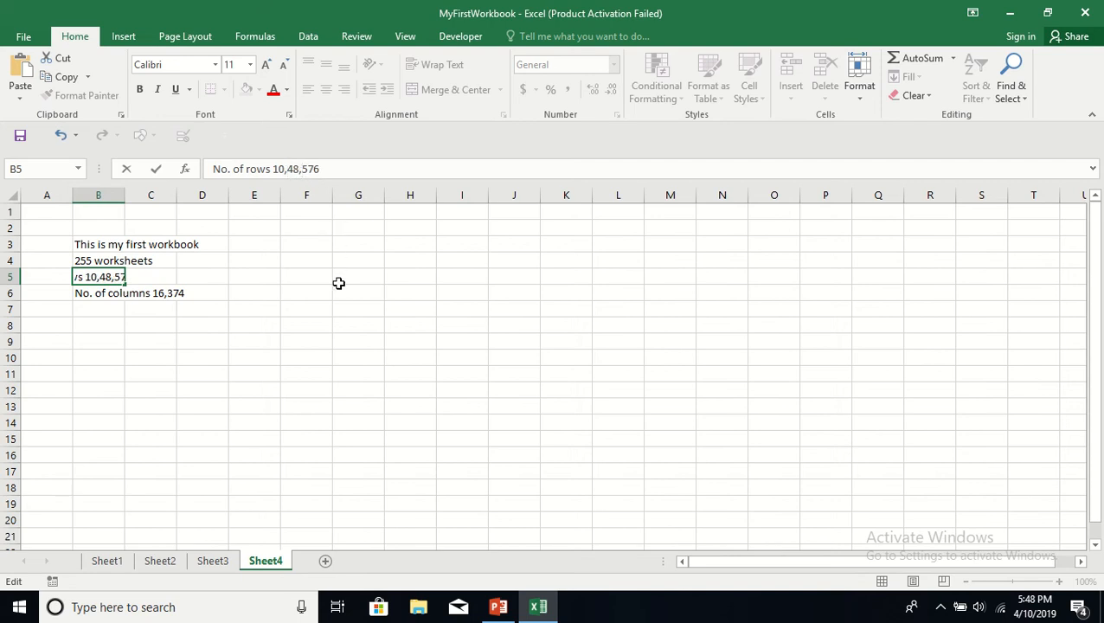
click(340, 281)
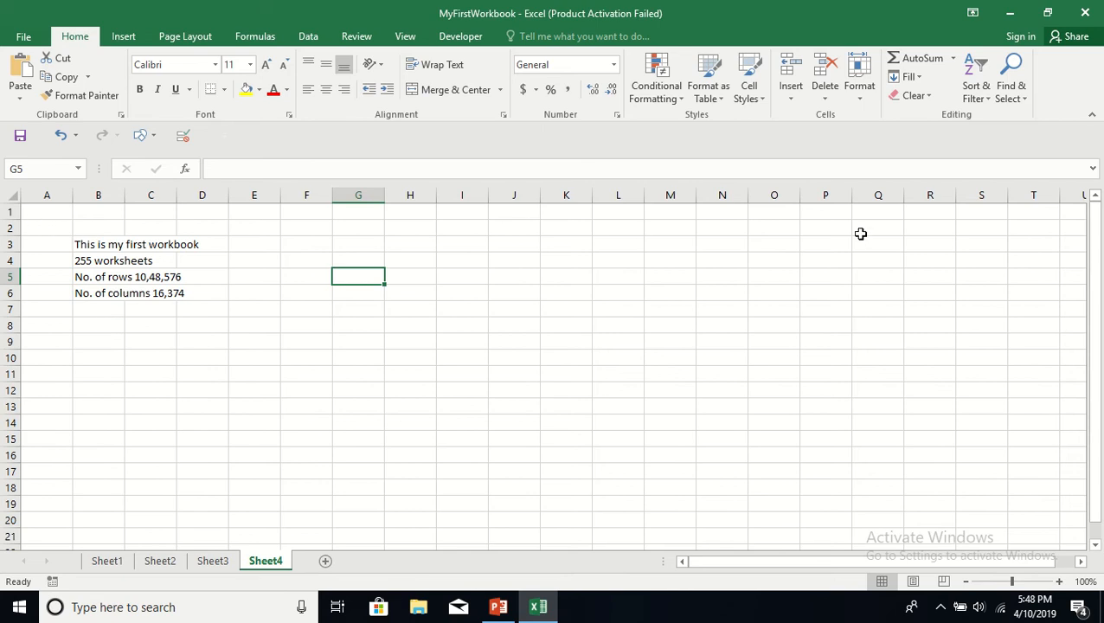
- Enter the label "Cells" in cell B7
click(53, 212)
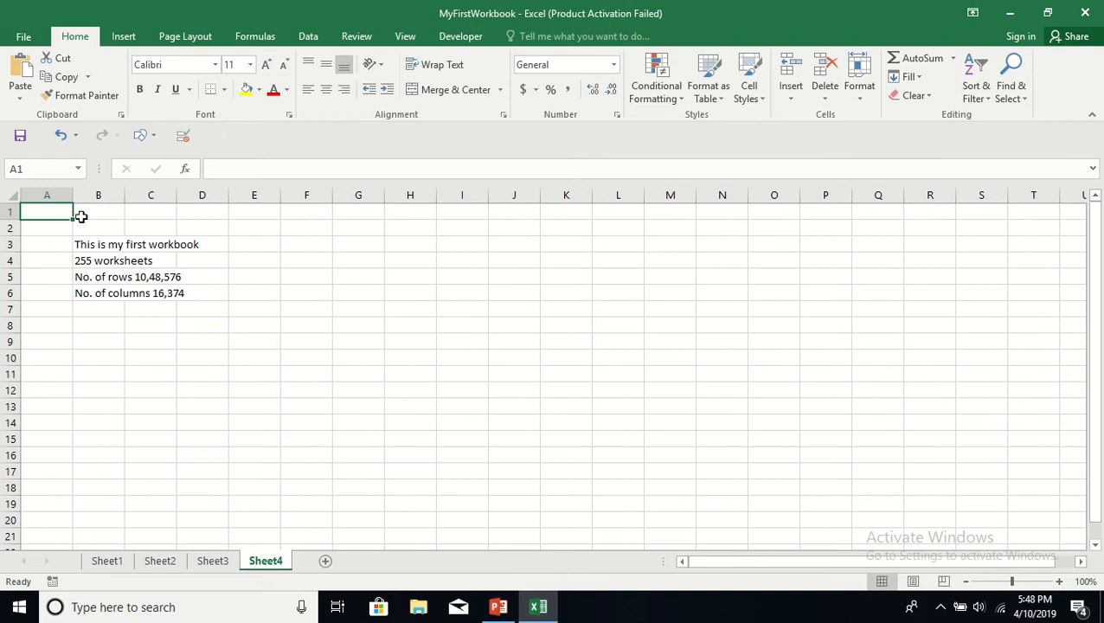
click(291, 308)
click(110, 310)
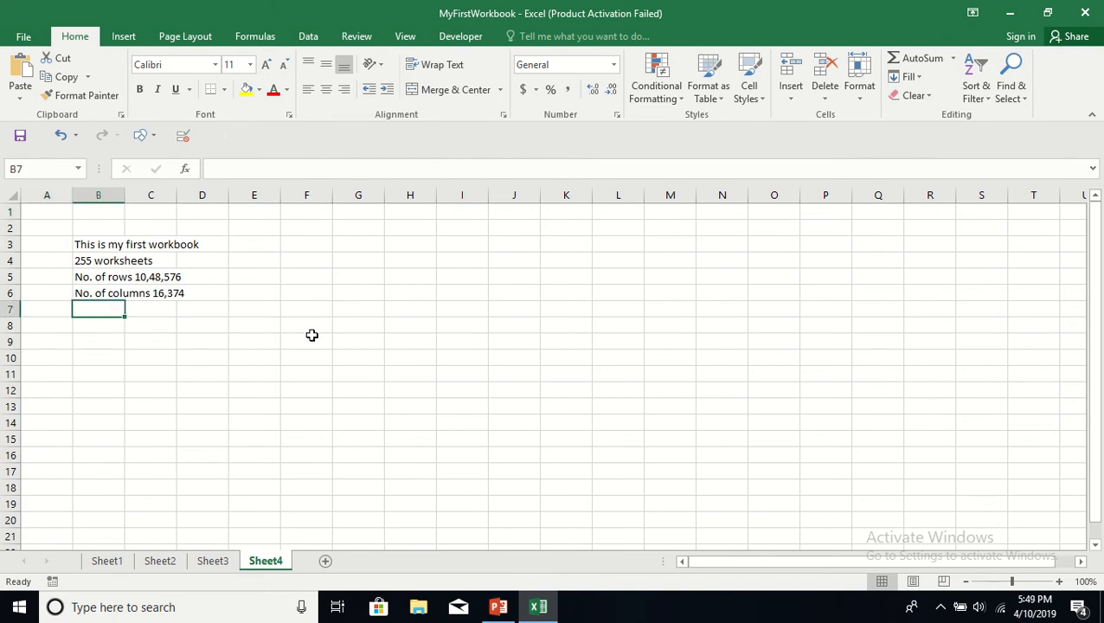
text(Cells)
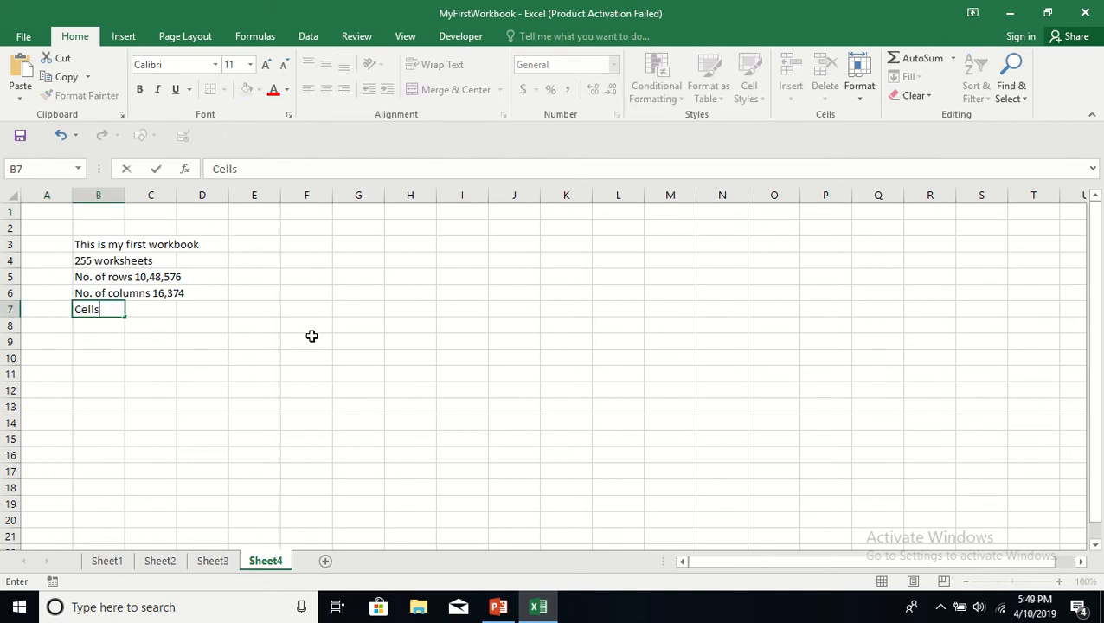
key(Tab)
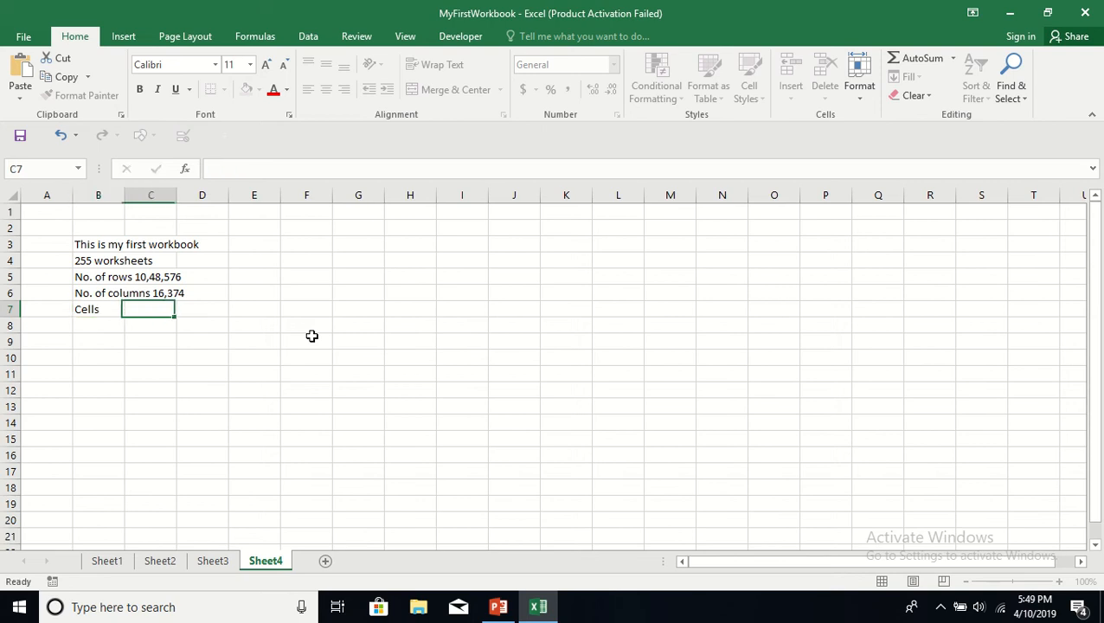
- Multiply the row count by the column count in cell C7 with the formula =1048576*16374
text(=)
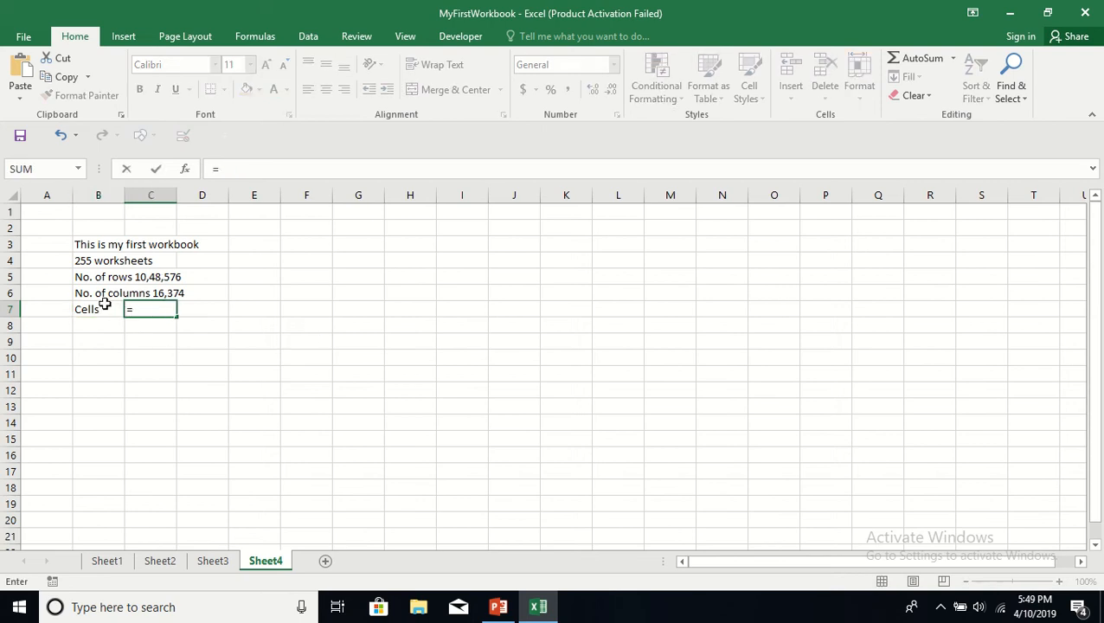
text(1048576)
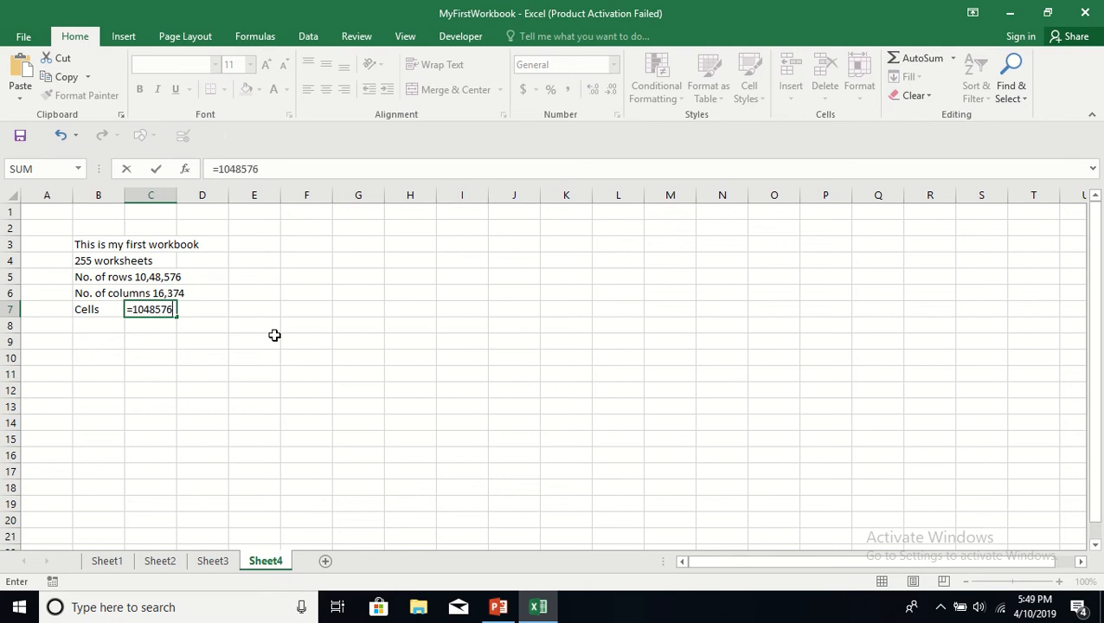
text(*16.)
text(=)
text(374)
key(Return)
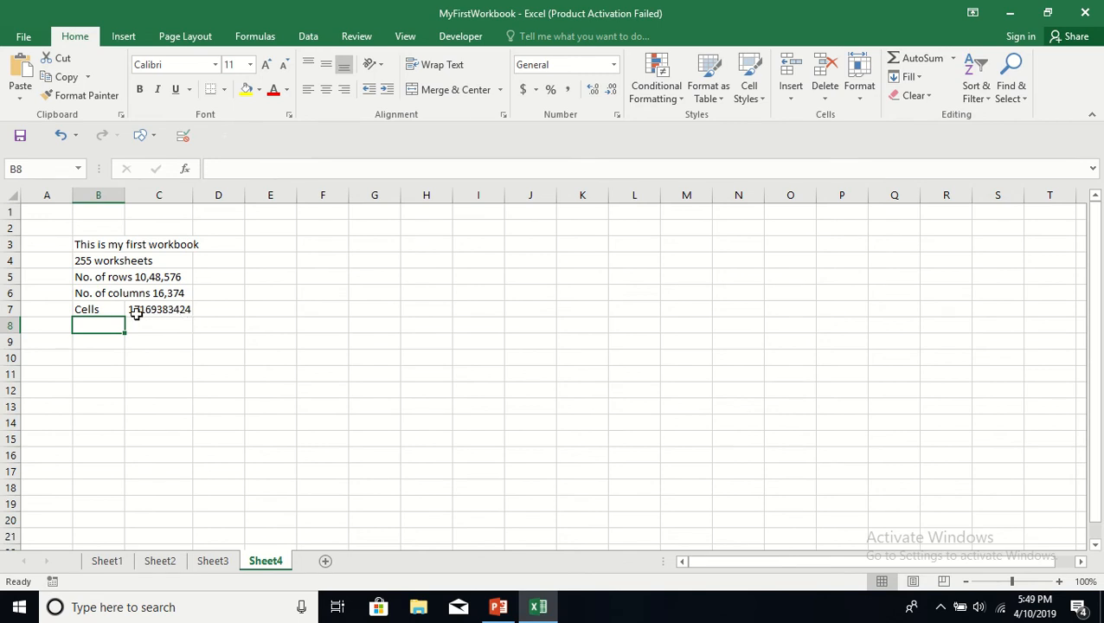
- AutoFit the width of column B to its longest text and check the formula in cell C7
click(300, 325)
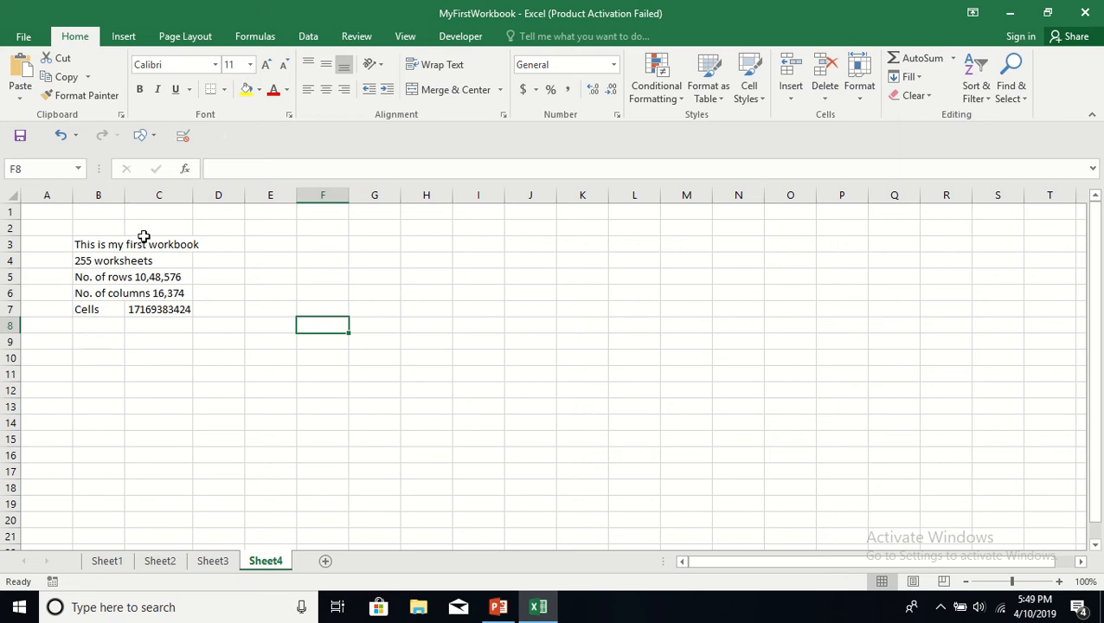
double_click(124, 196)
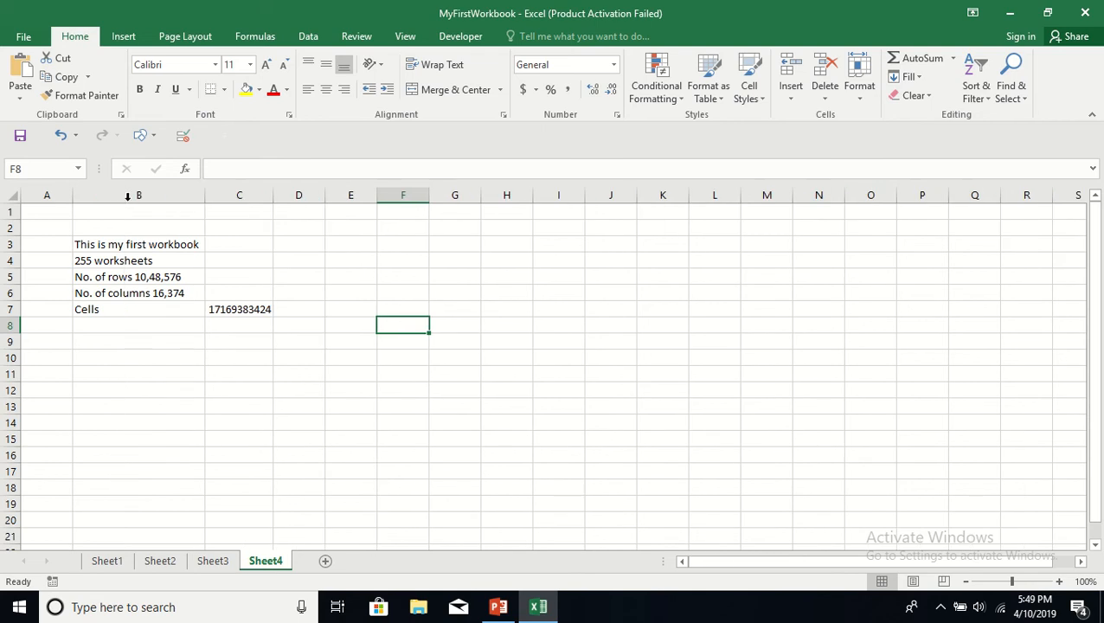
click(318, 388)
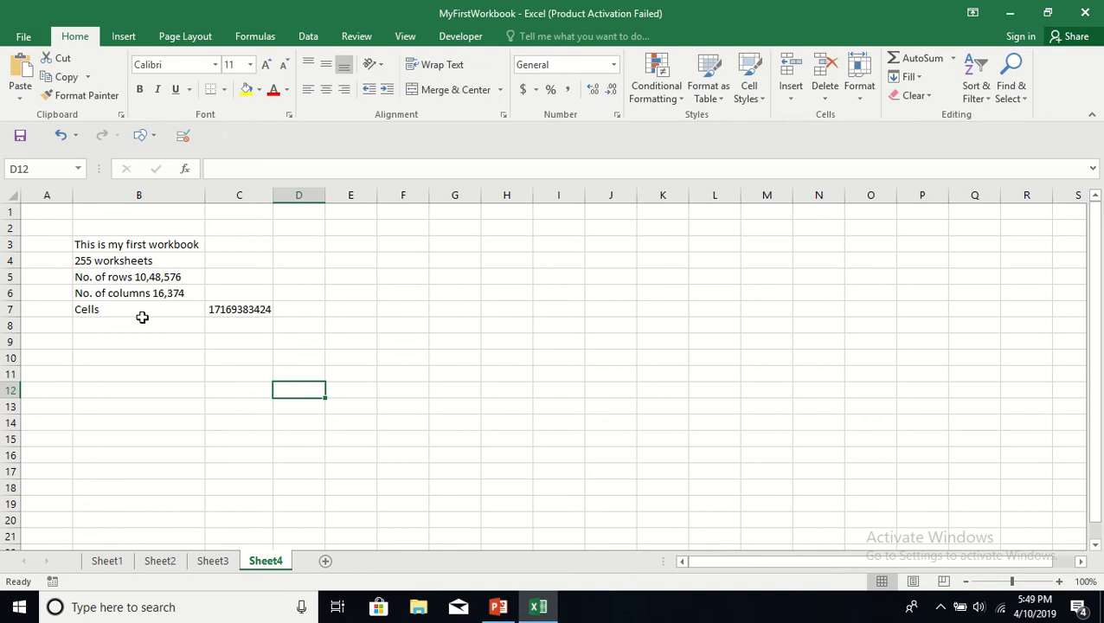
click(239, 312)
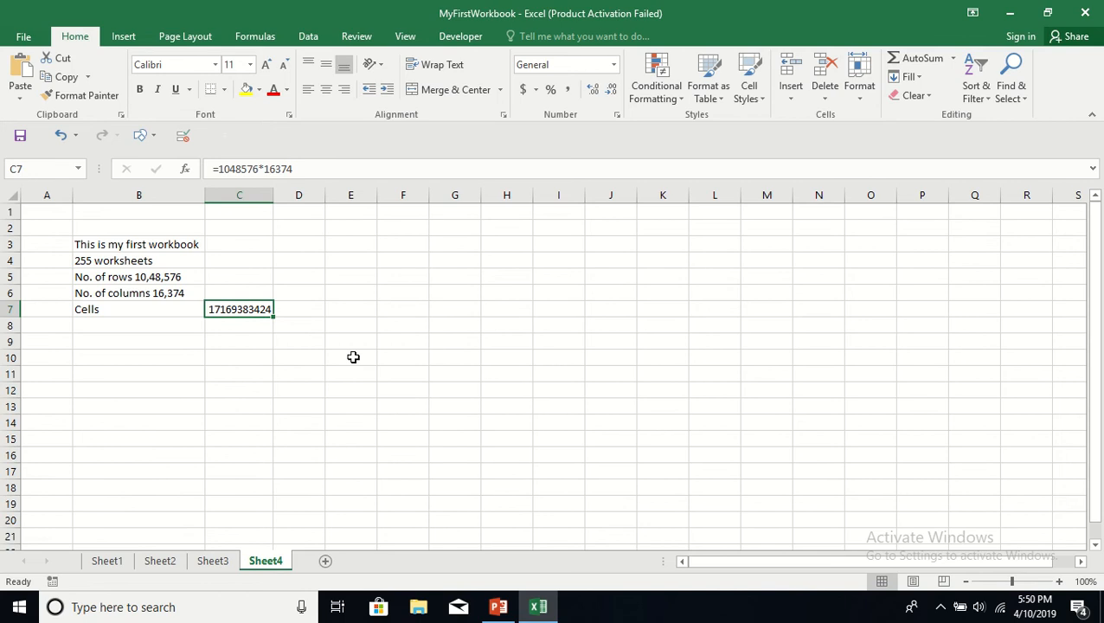
click(289, 371)
- Enter the label "workbook" in cell B8
click(114, 326)
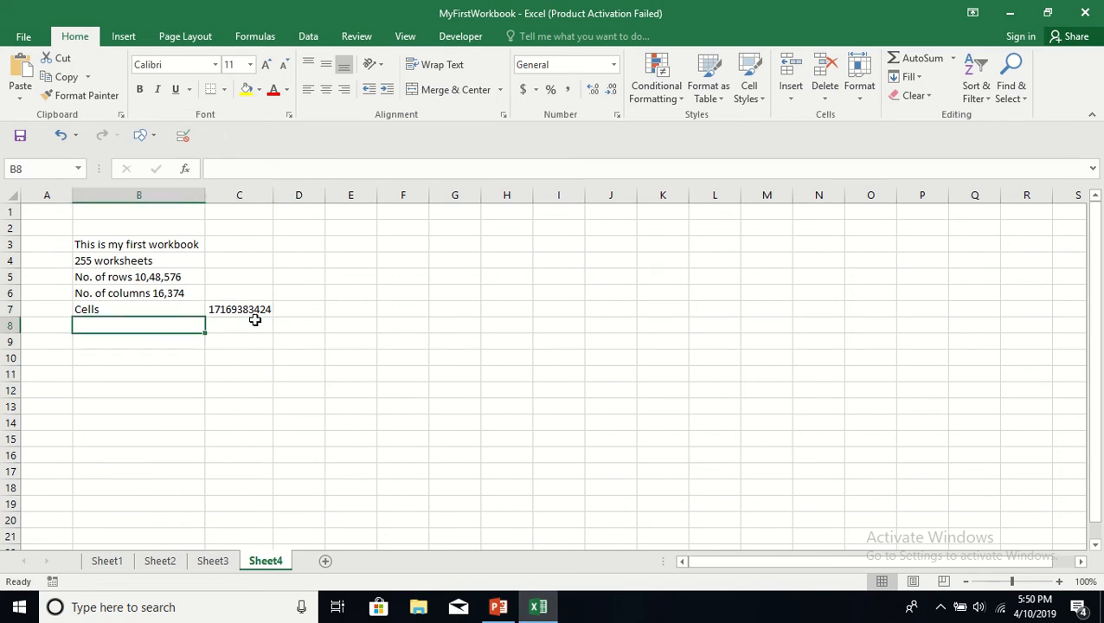
text(workboo)
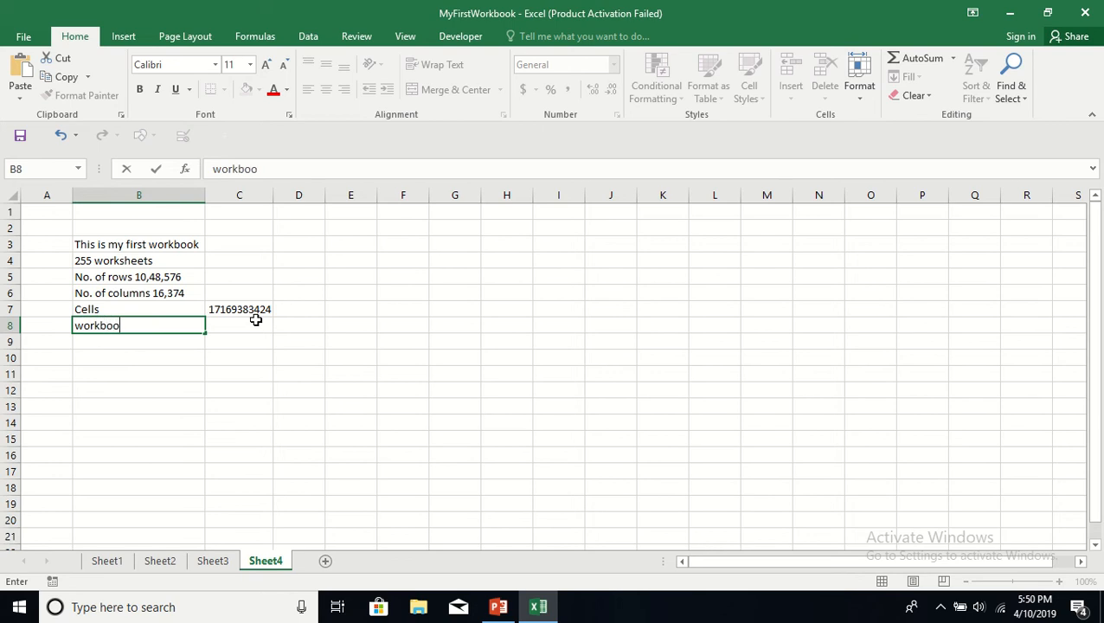
text(k)
click(256, 320)
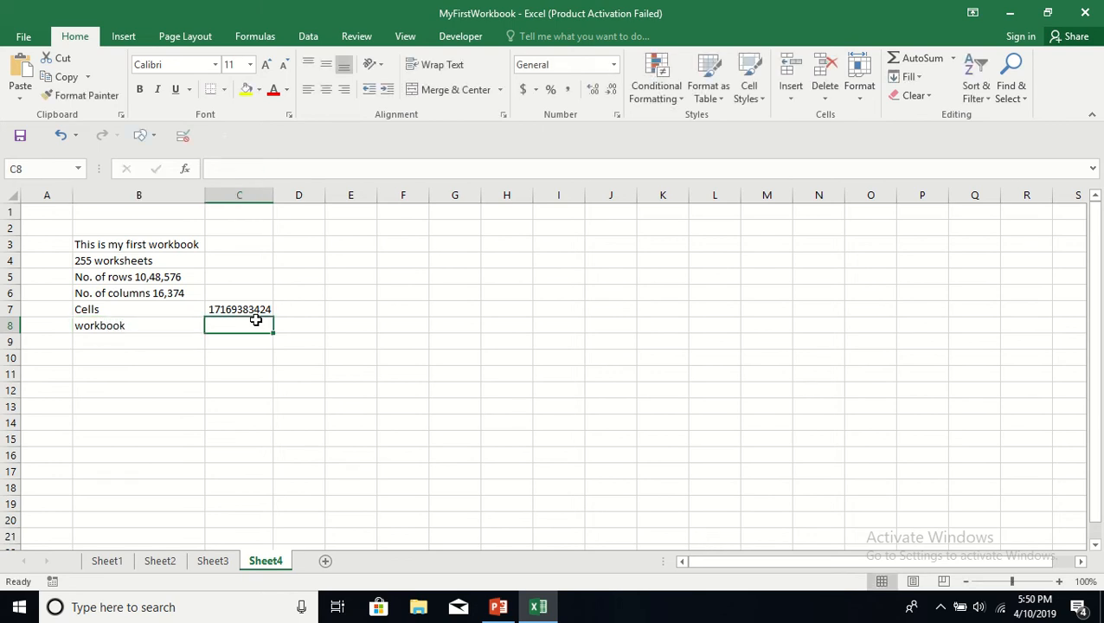
- Calculate the number of cells in the whole workbook in cell C8 with the formula =C7*255
text(=)
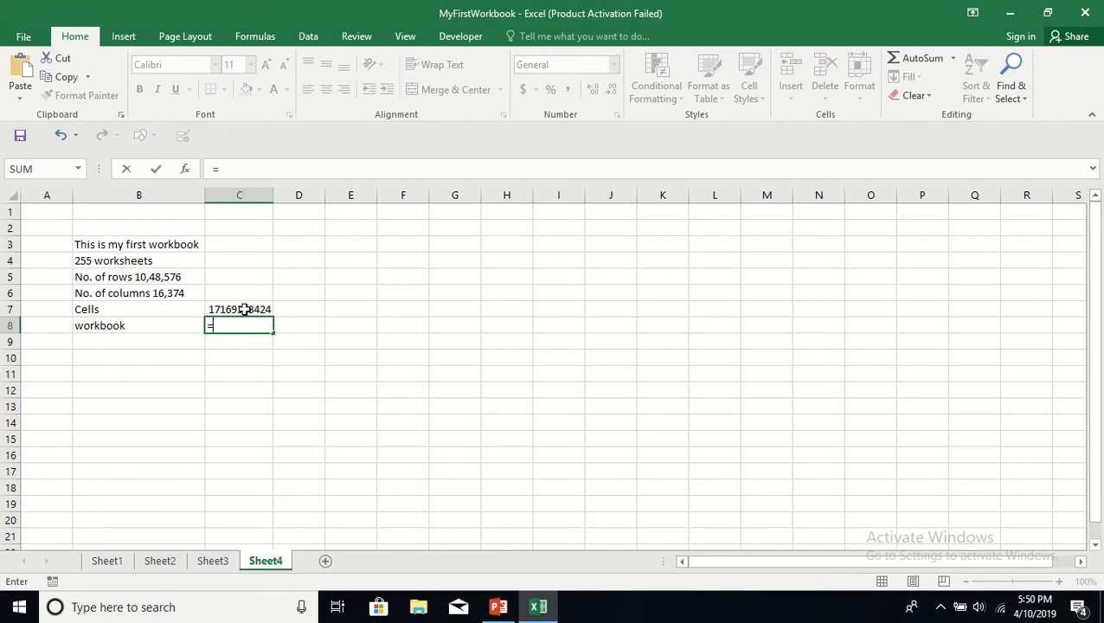
click(246, 309)
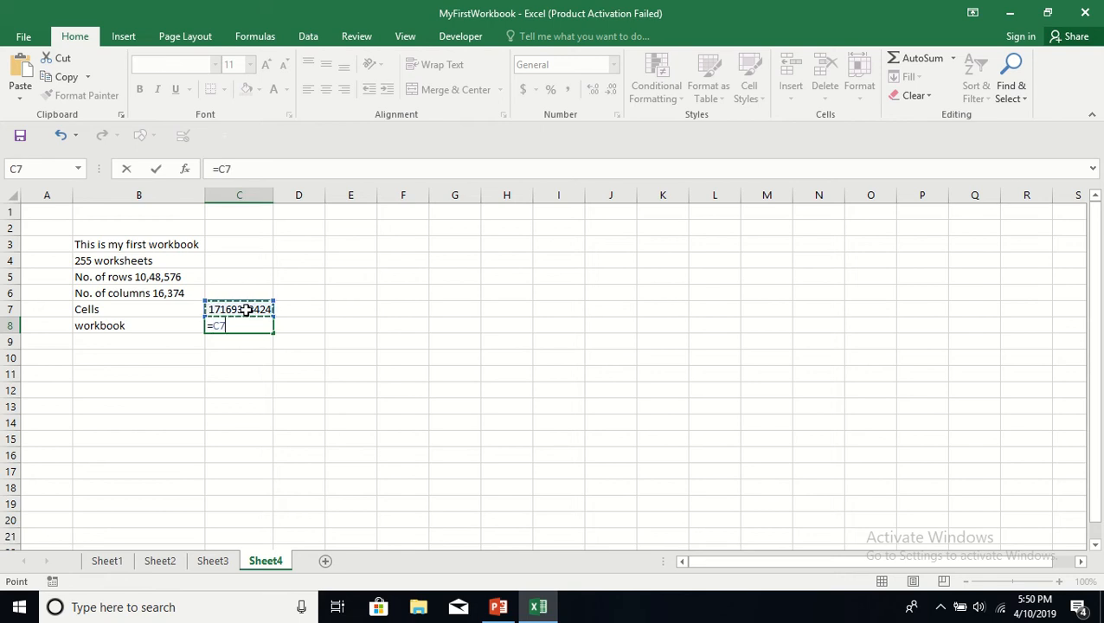
text(*255)
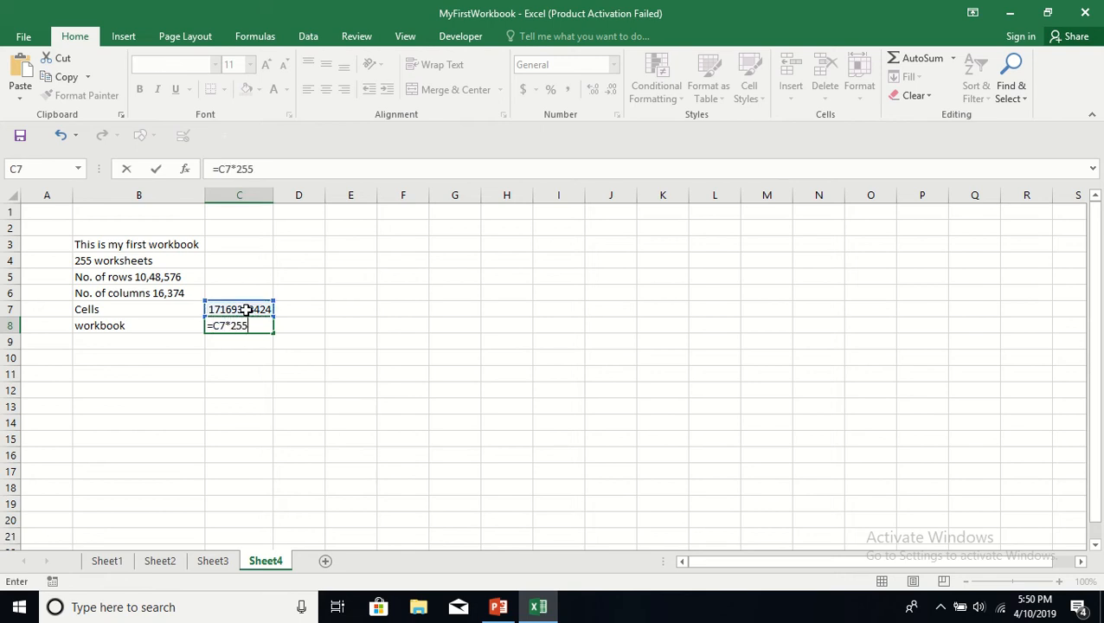
key(Return)
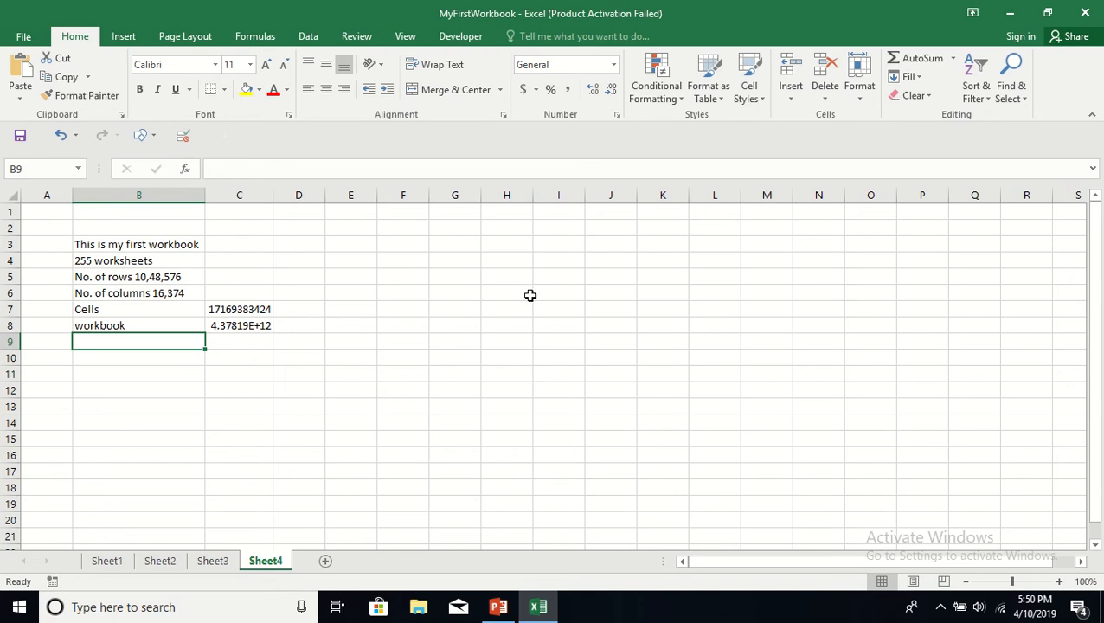
- Select the range B3:C8 to review the workbook facts, and clear the selection
click(365, 379)
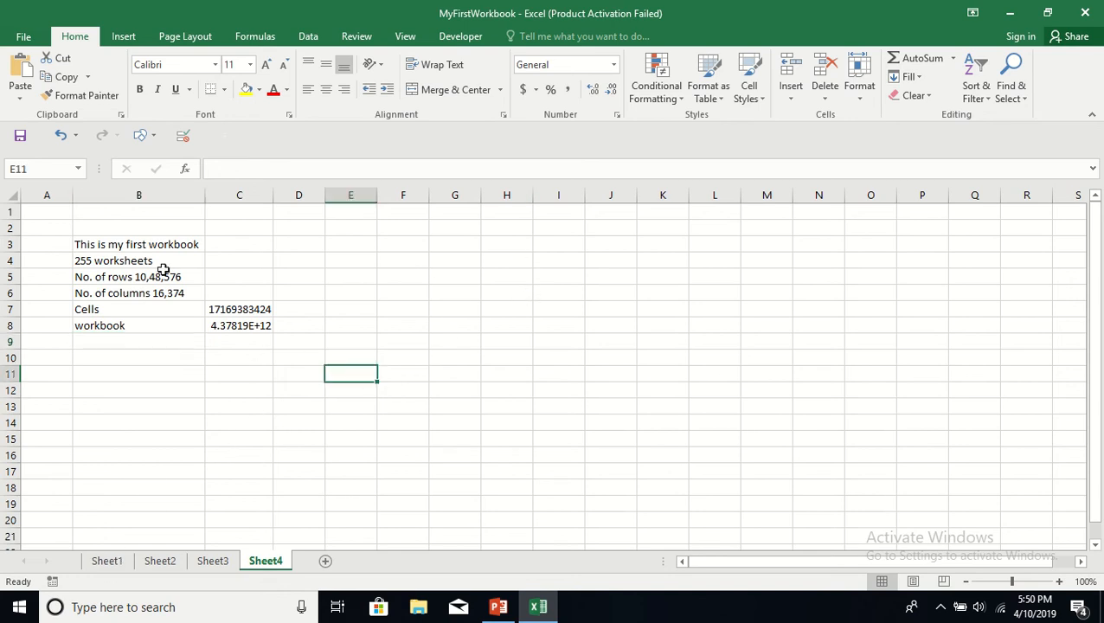
drag(111, 244, 243, 326)
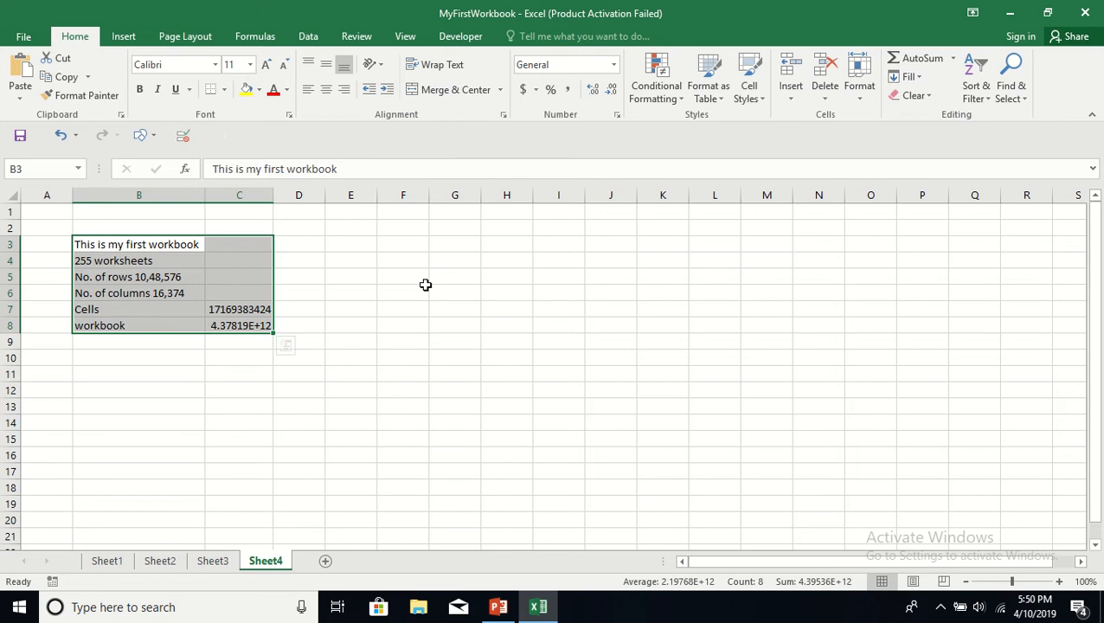
click(422, 292)
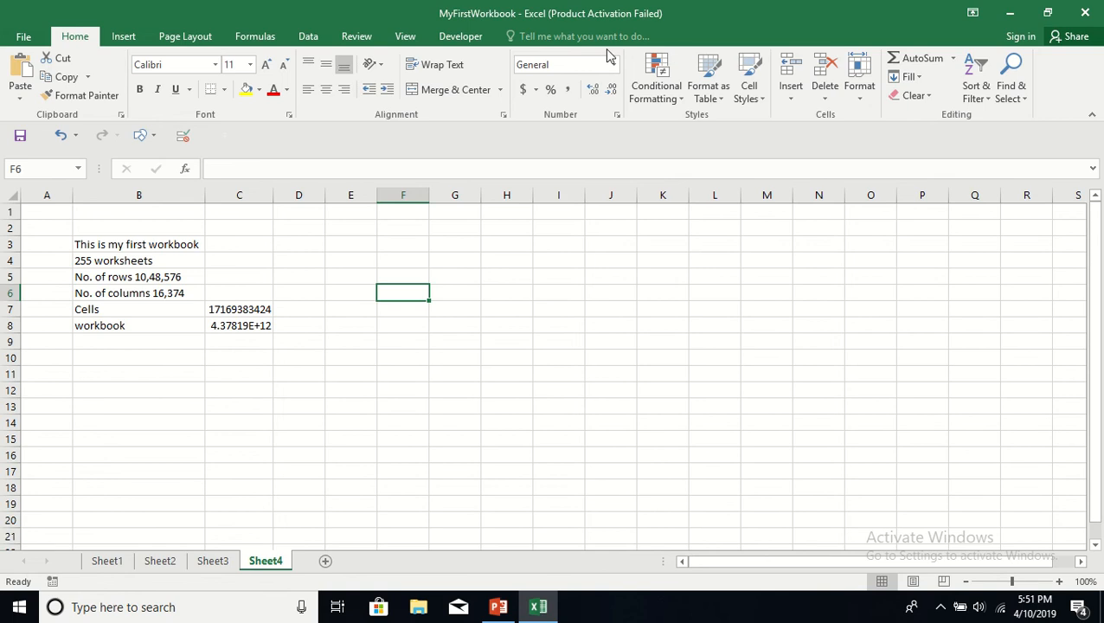
- View the workbook's Info page with its file commands and properties, and return to Sheet4
click(24, 40)
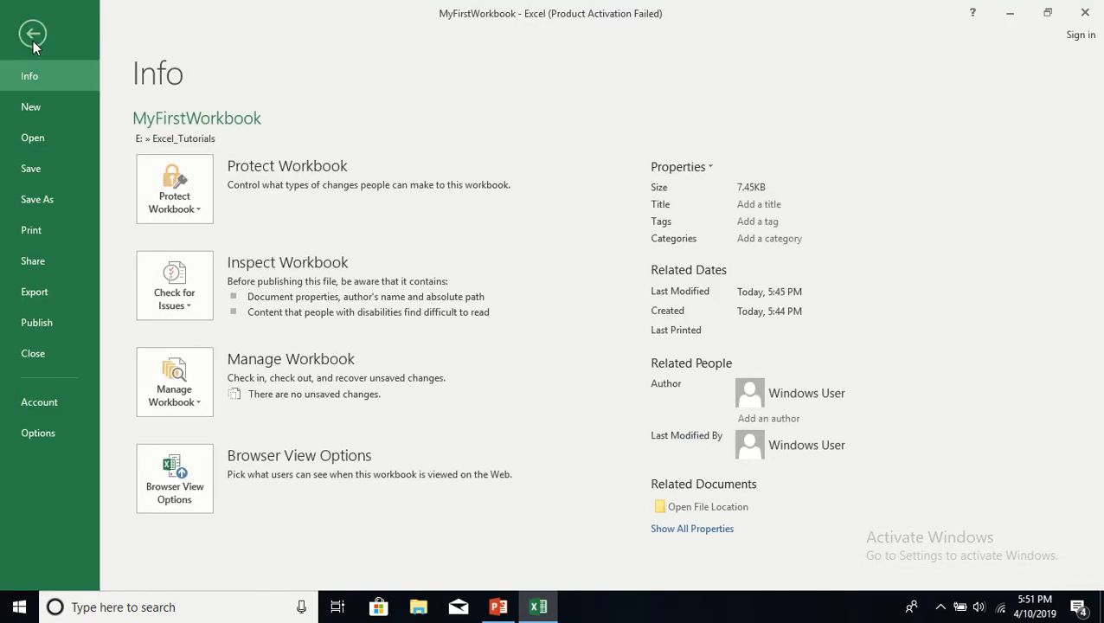
click(32, 39)
click(25, 40)
click(30, 38)
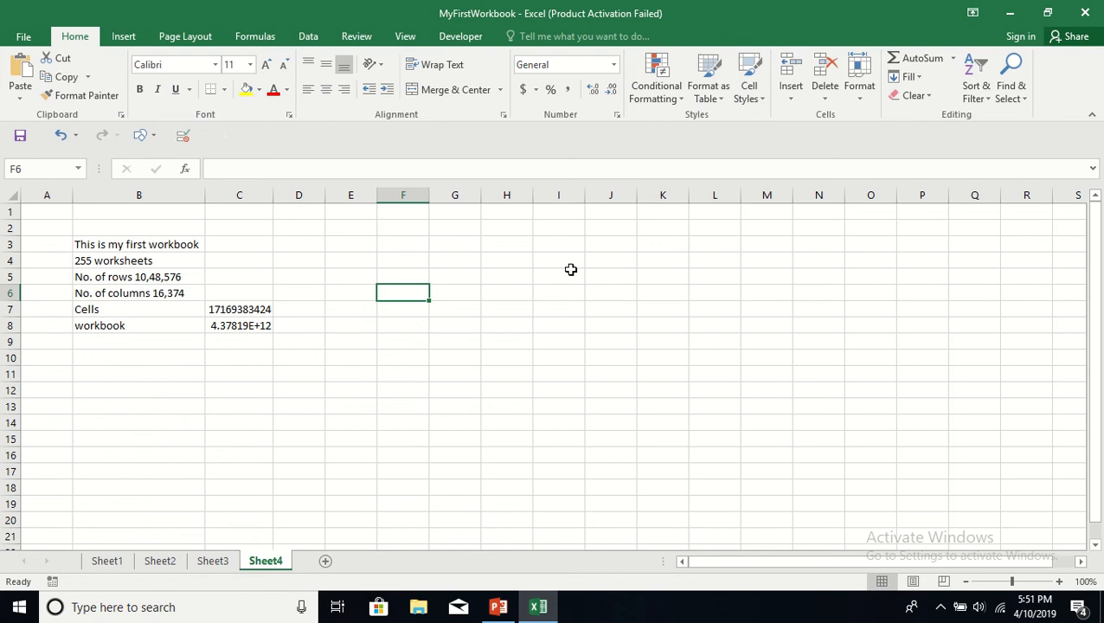
- Review the Insert, Page Layout and Formulas commands, including the AutoSum, Financial, Logical and Math & Trig function lists
click(124, 39)
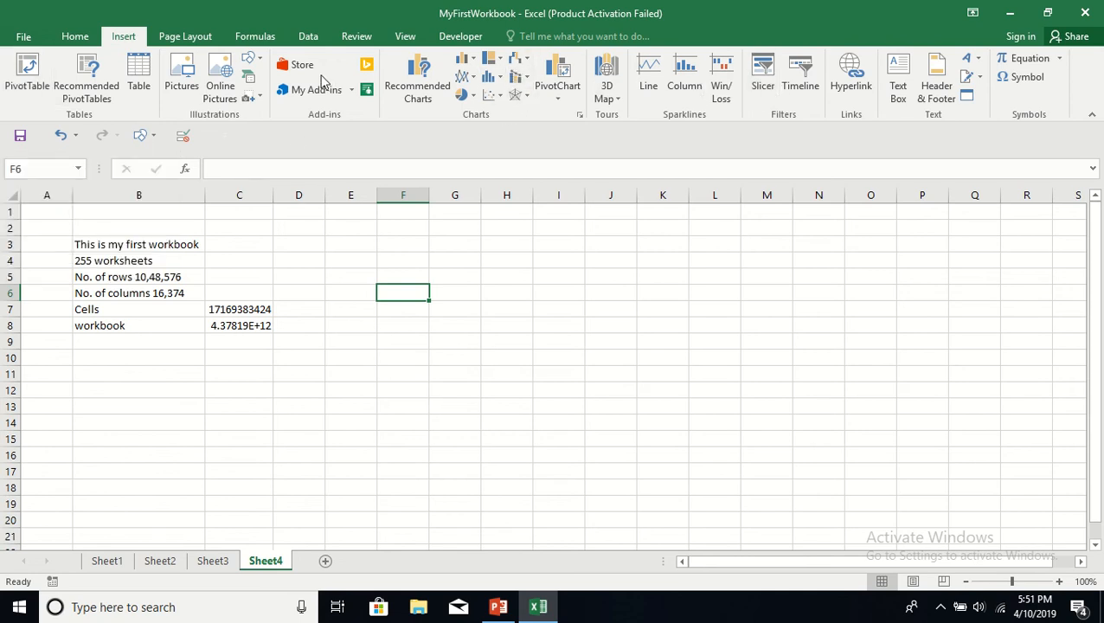
click(186, 36)
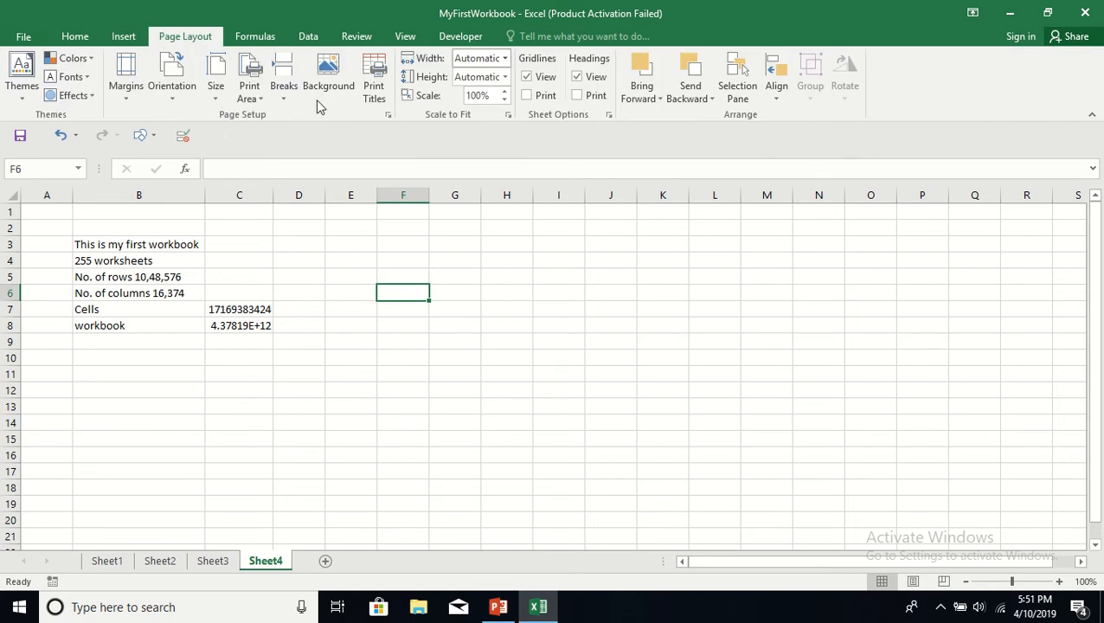
click(255, 38)
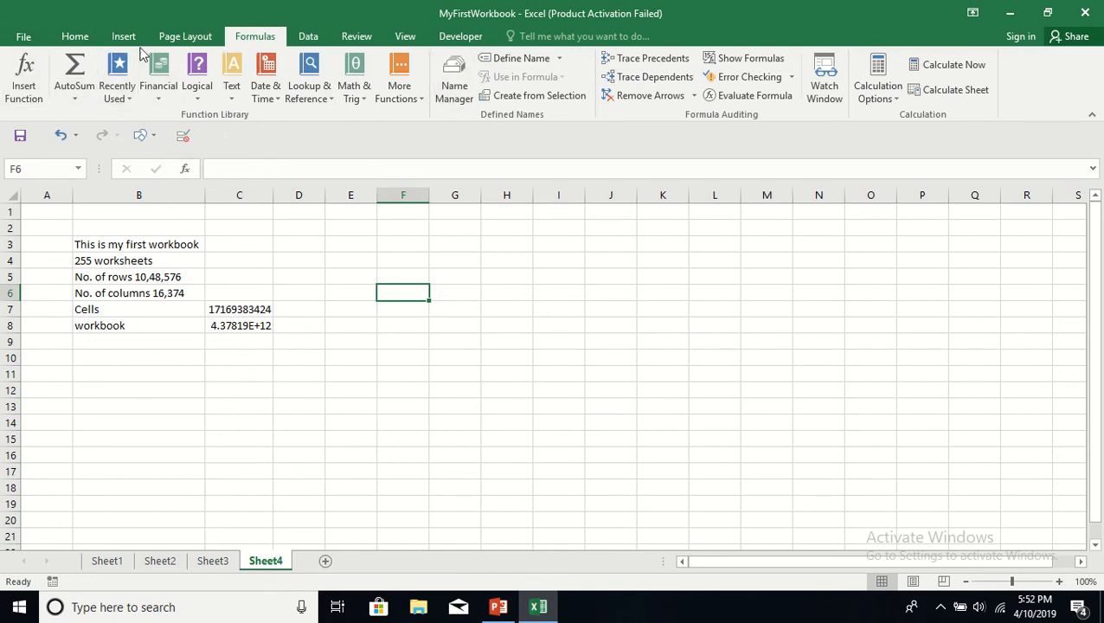
click(75, 98)
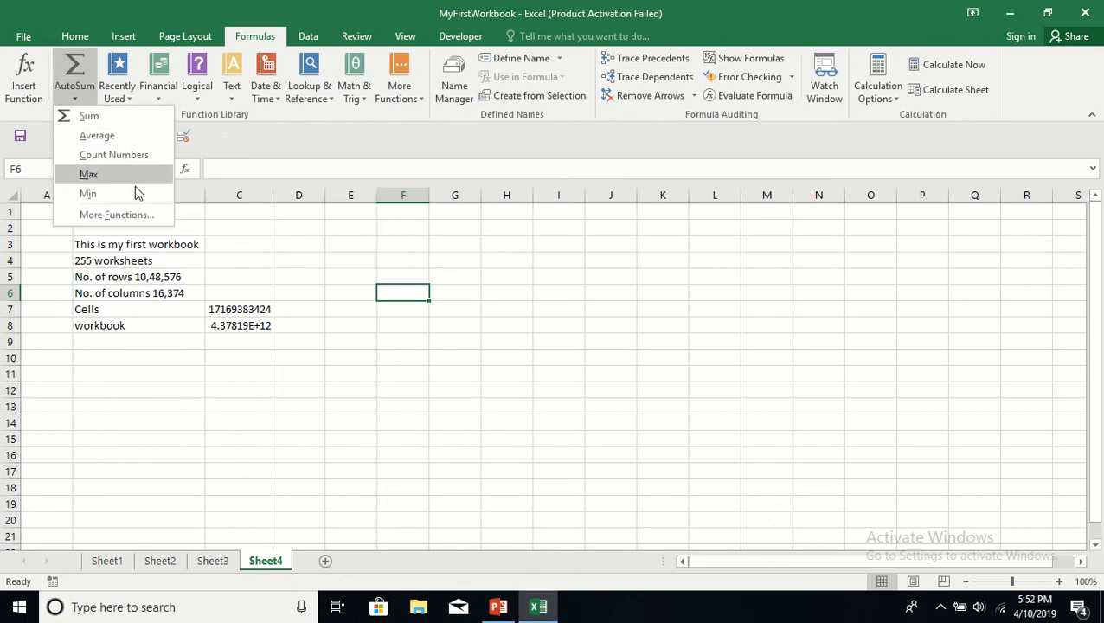
click(155, 80)
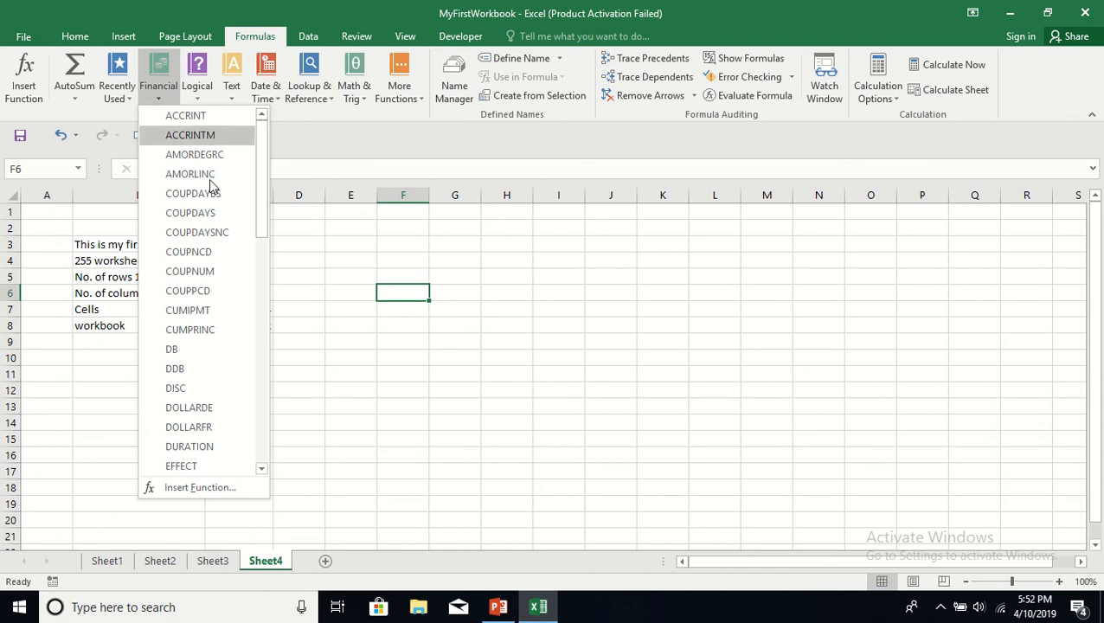
click(197, 97)
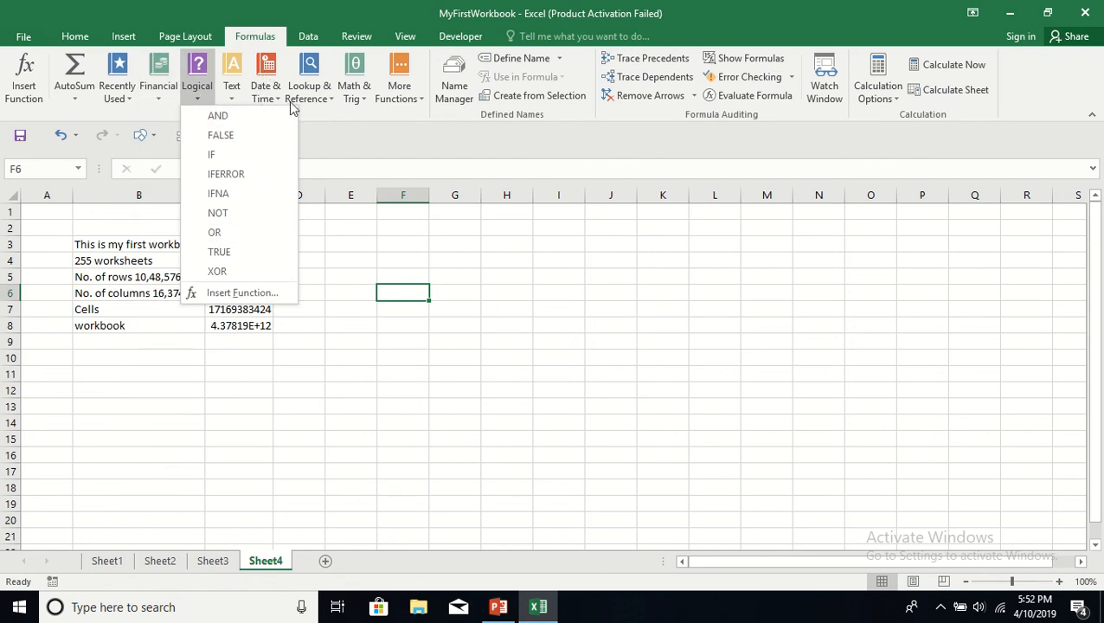
click(352, 104)
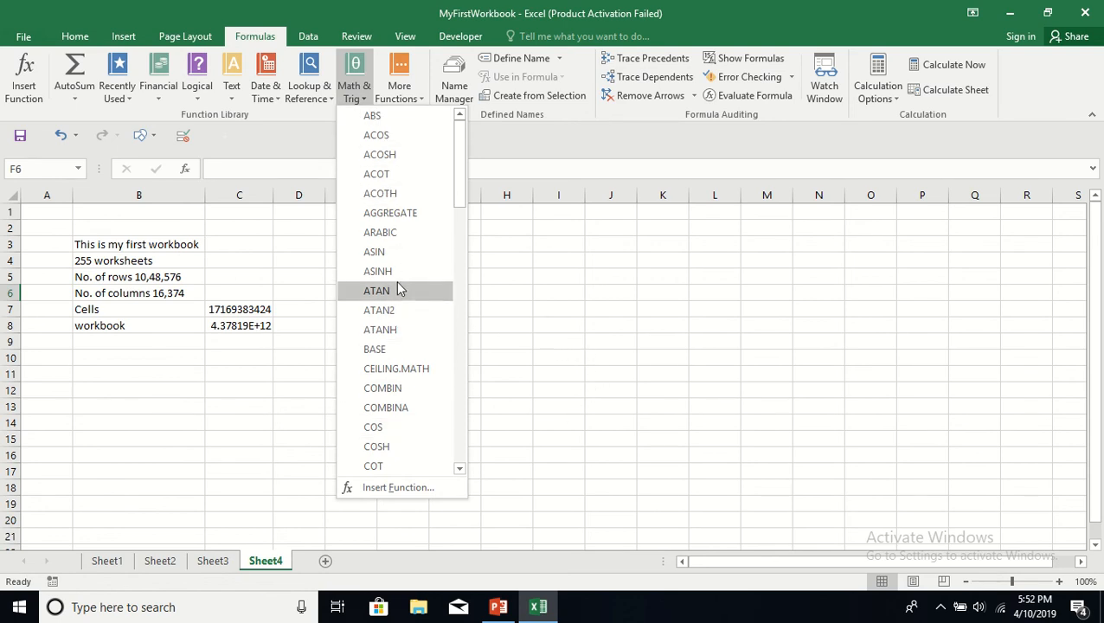
click(580, 289)
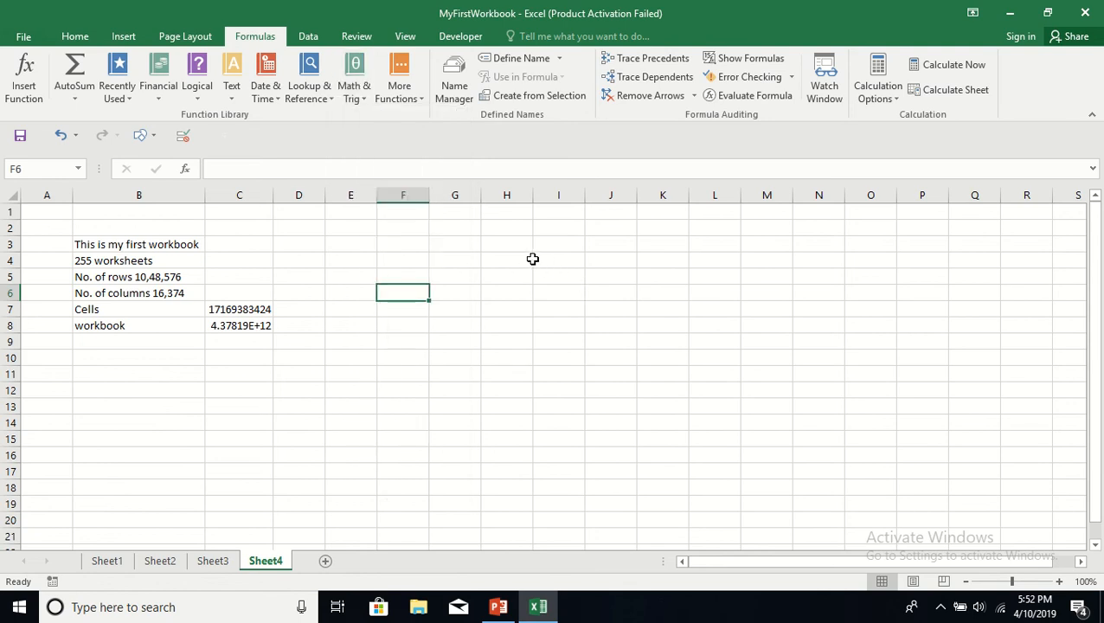
- Enter the label "Functions" in cell B9 and the number 467 in cell C9
click(151, 346)
double_click(150, 346)
text(Func)
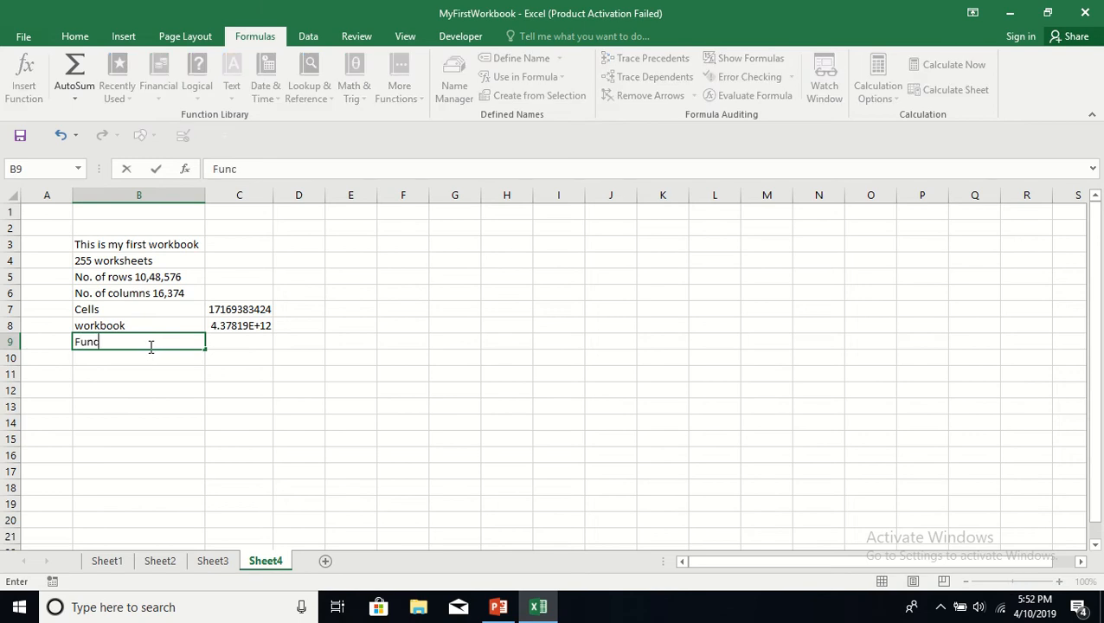
text(tions)
key(Tab)
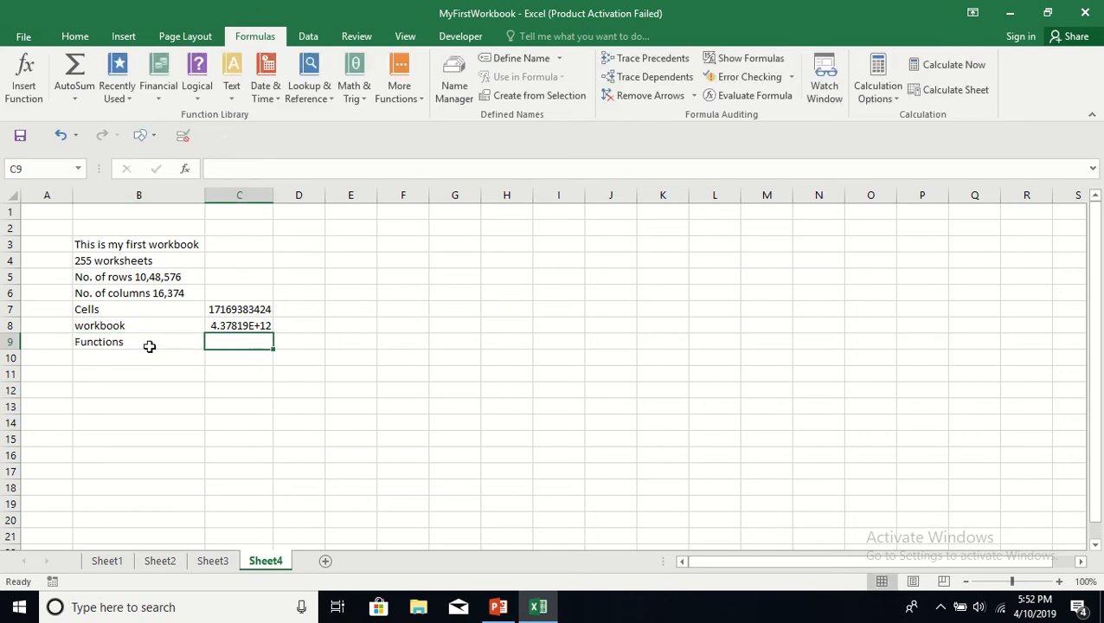
text(467)
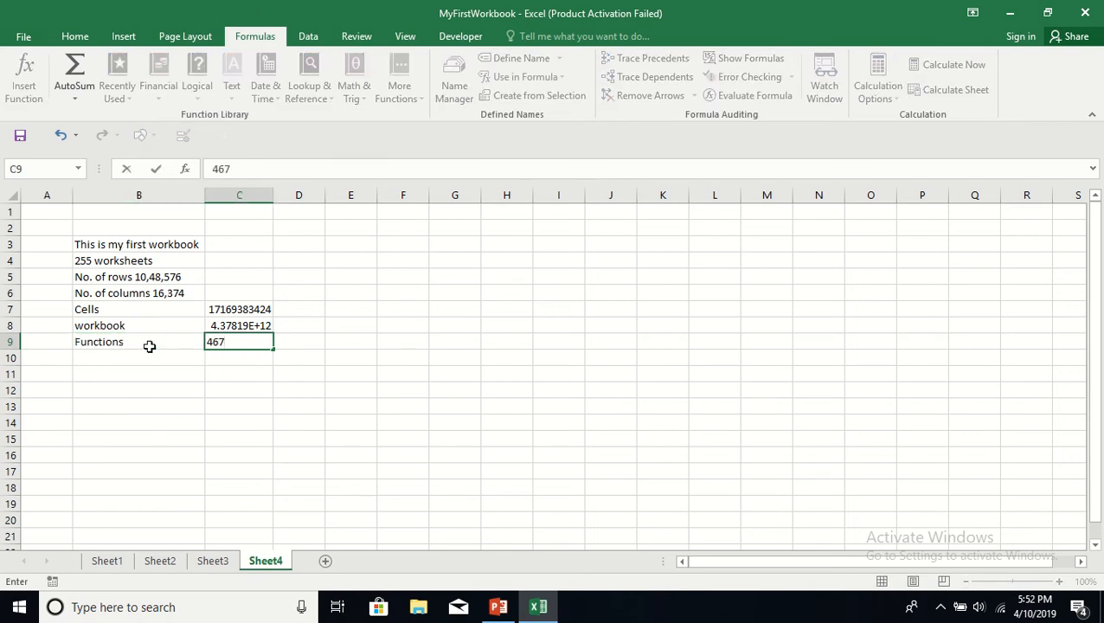
click(247, 379)
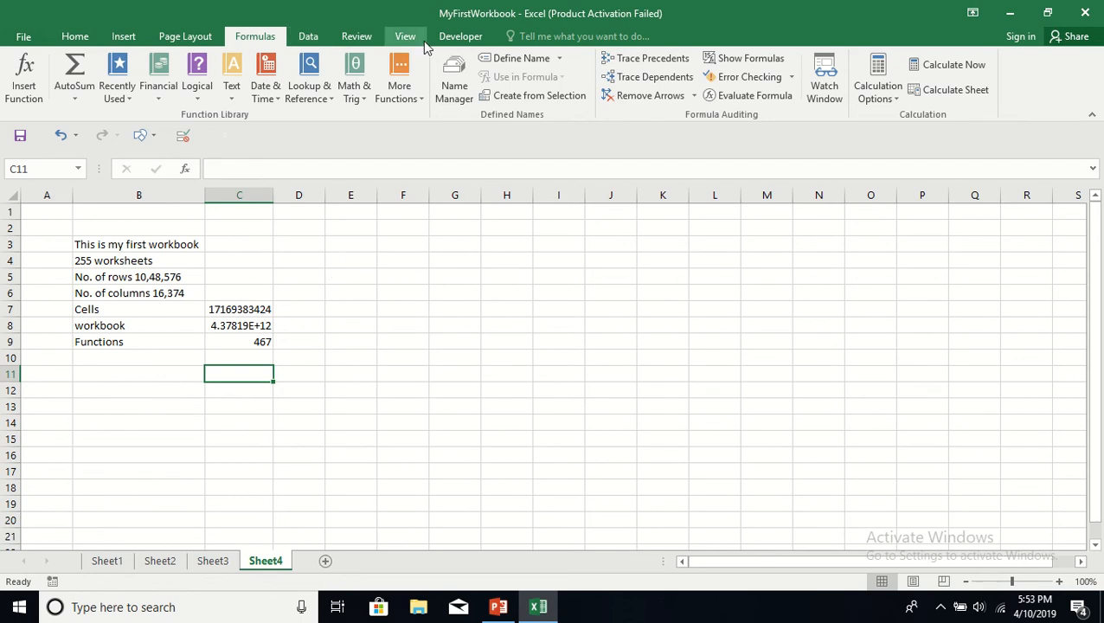
- View the Developer commands for macros, add-ins and controls, and return to the Home commands
click(457, 41)
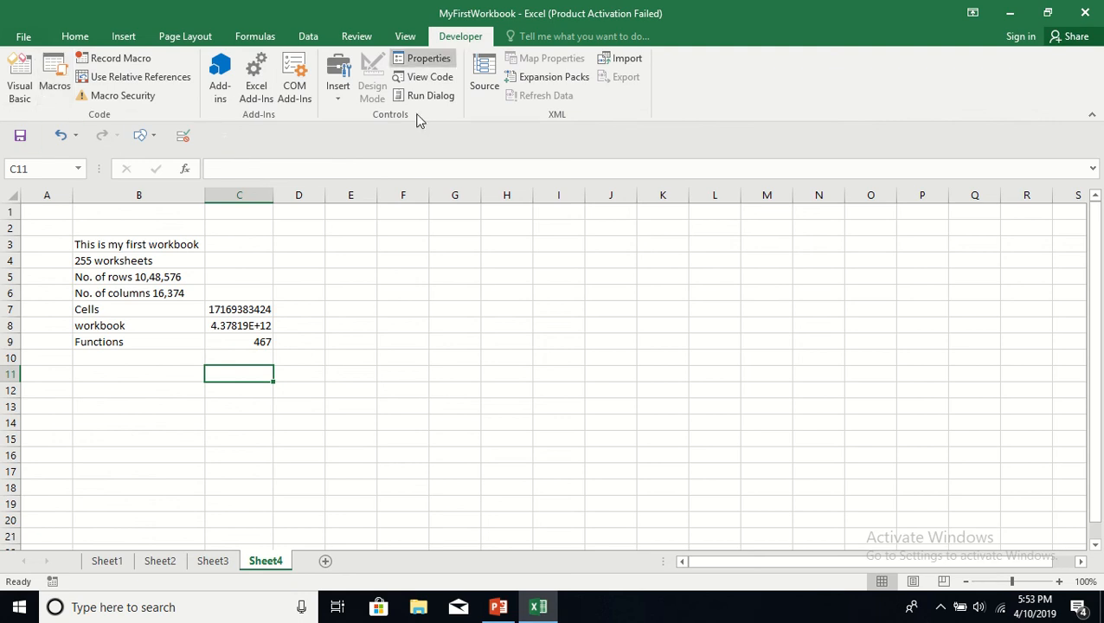
click(366, 321)
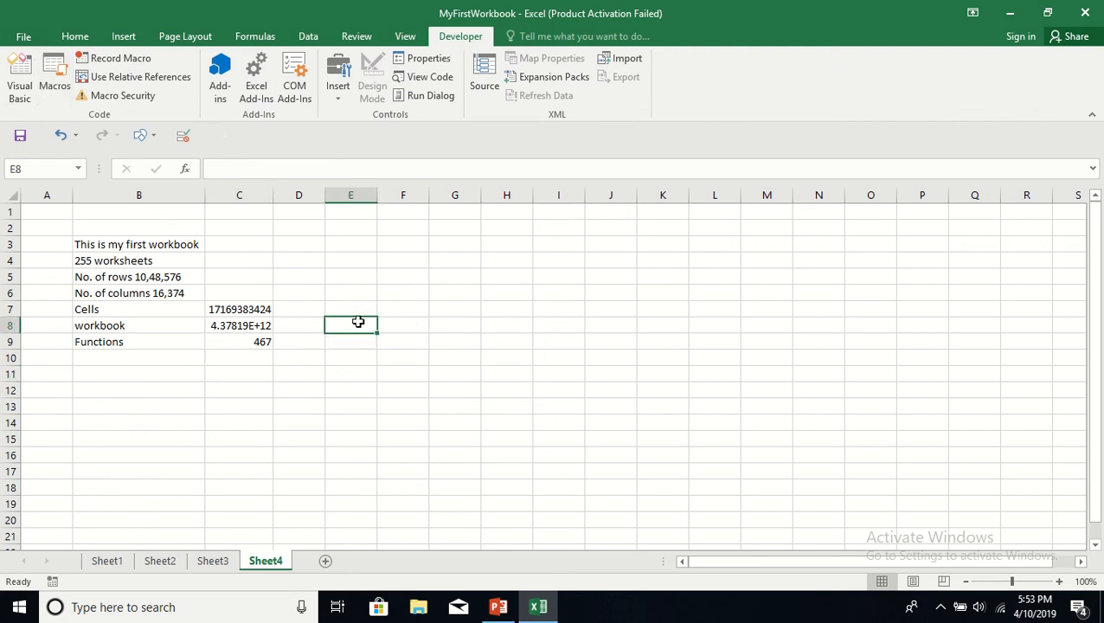
click(76, 38)
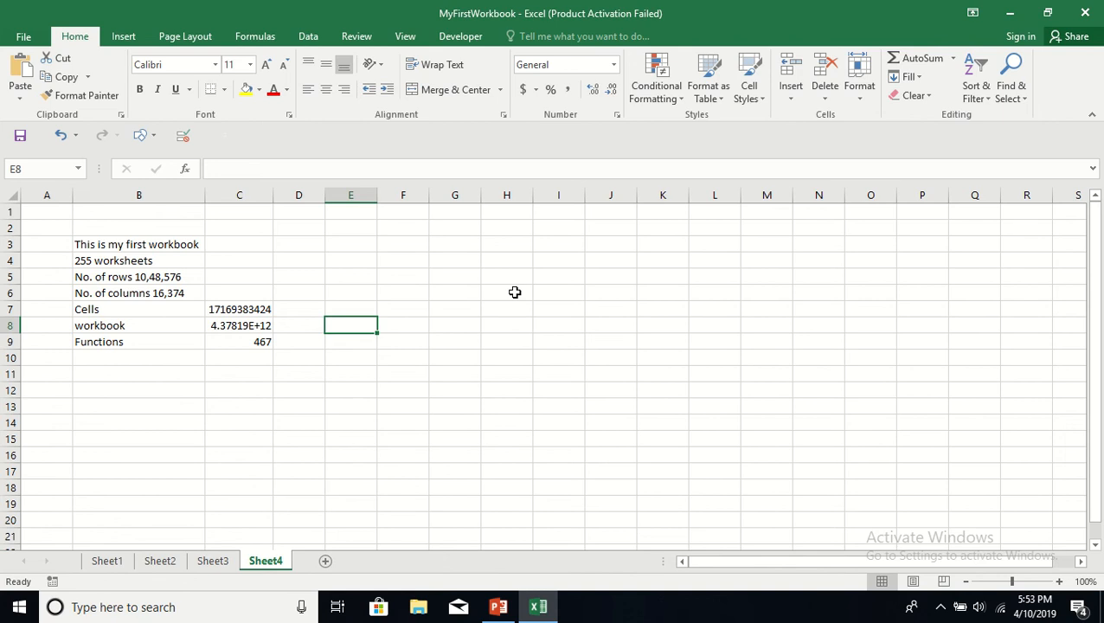
- Delete the workbook facts from the range B3:C10 on Sheet4
click(90, 248)
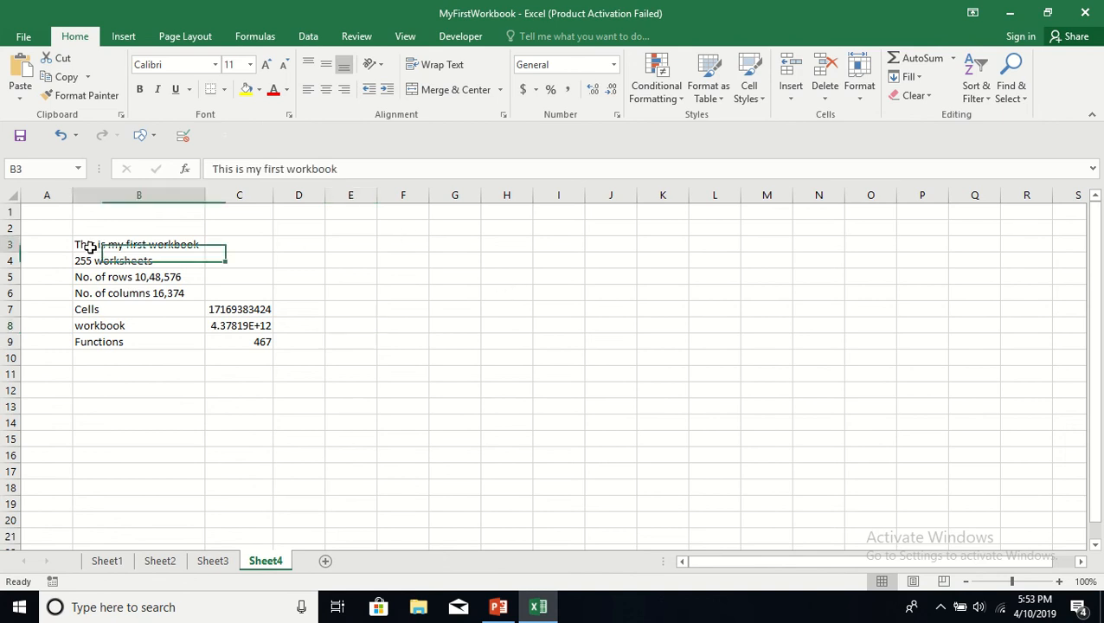
drag(90, 247, 243, 358)
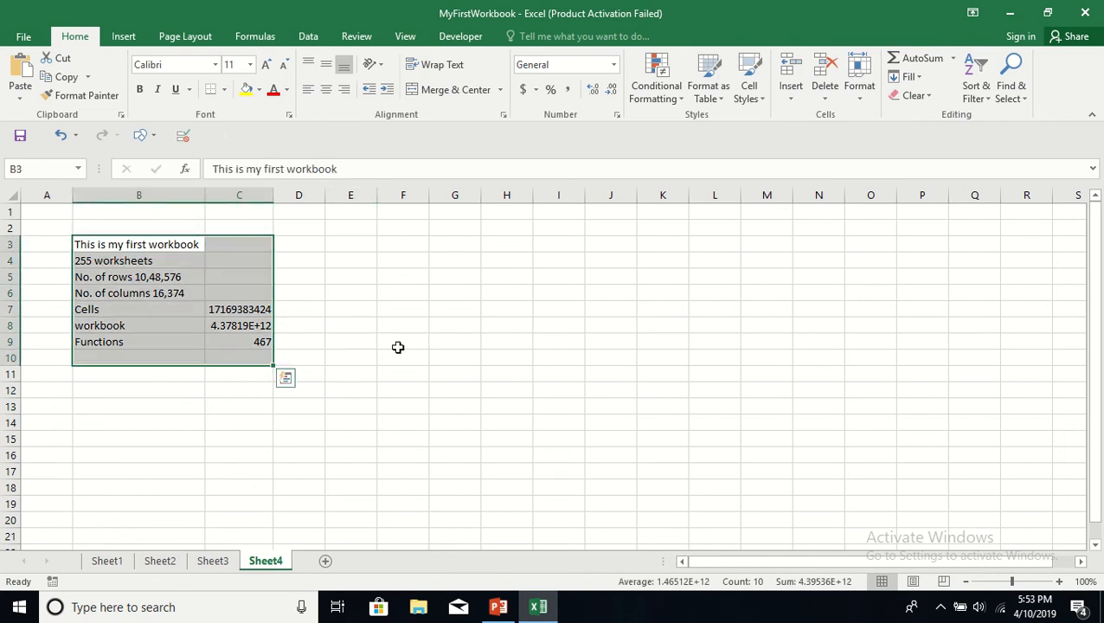
key(Delete)
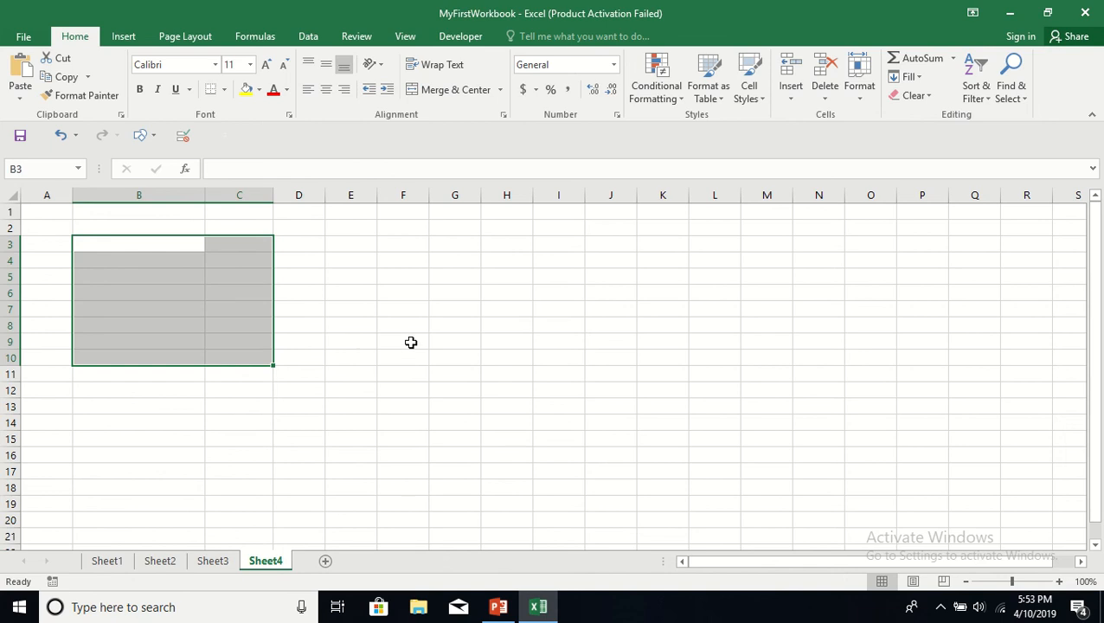
click(411, 342)
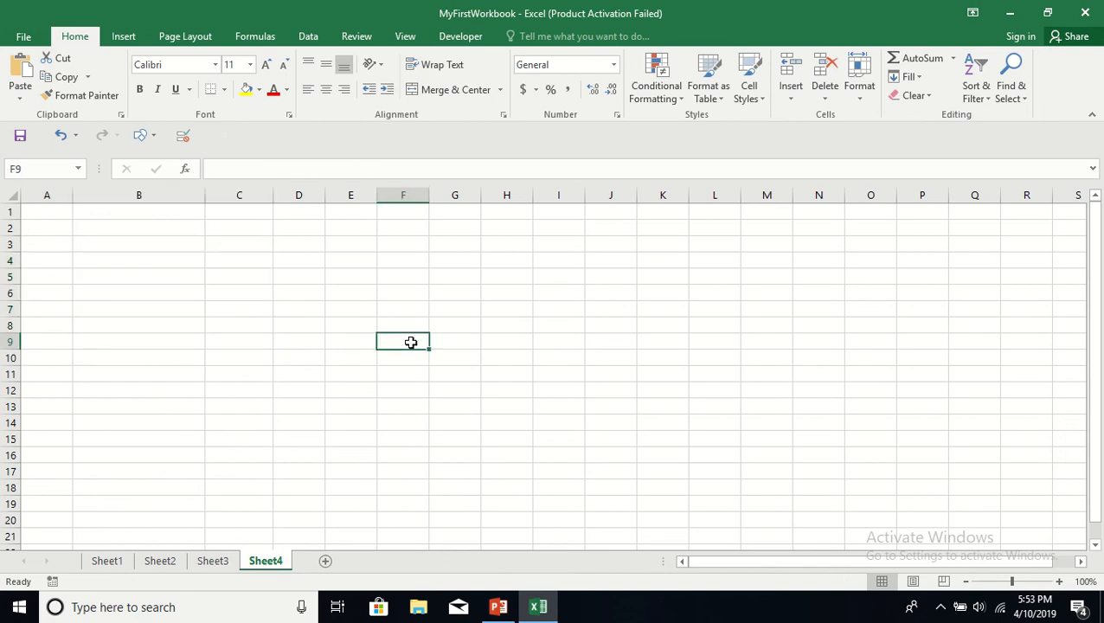
- Paste the copied table of student IDs with English, History and Maths marks starting at cell A1
click(51, 211)
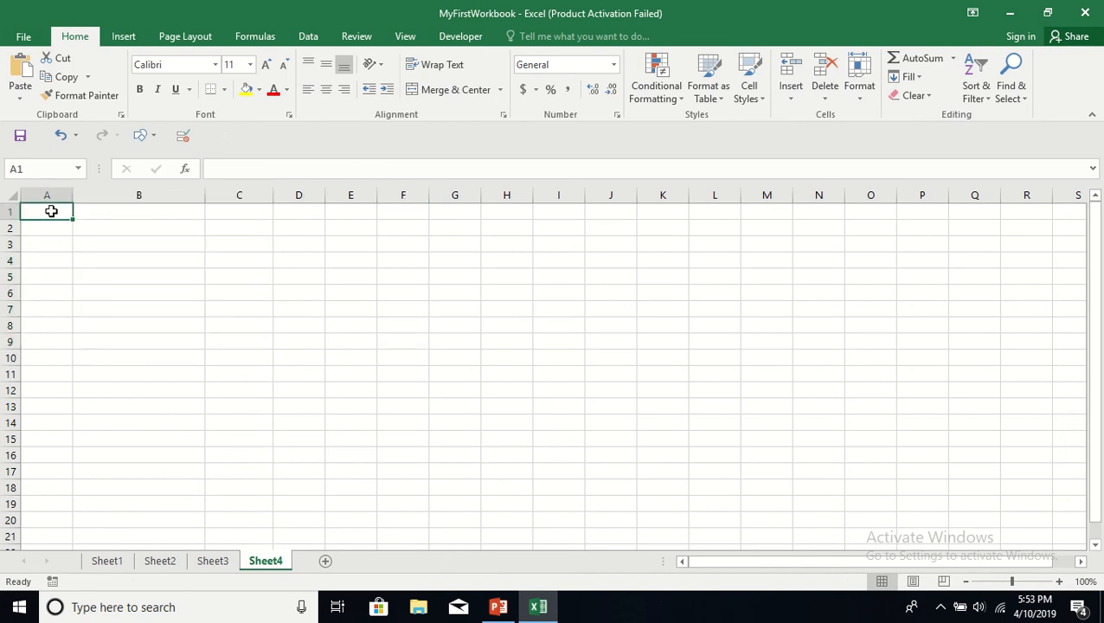
right_click(51, 211)
click(84, 275)
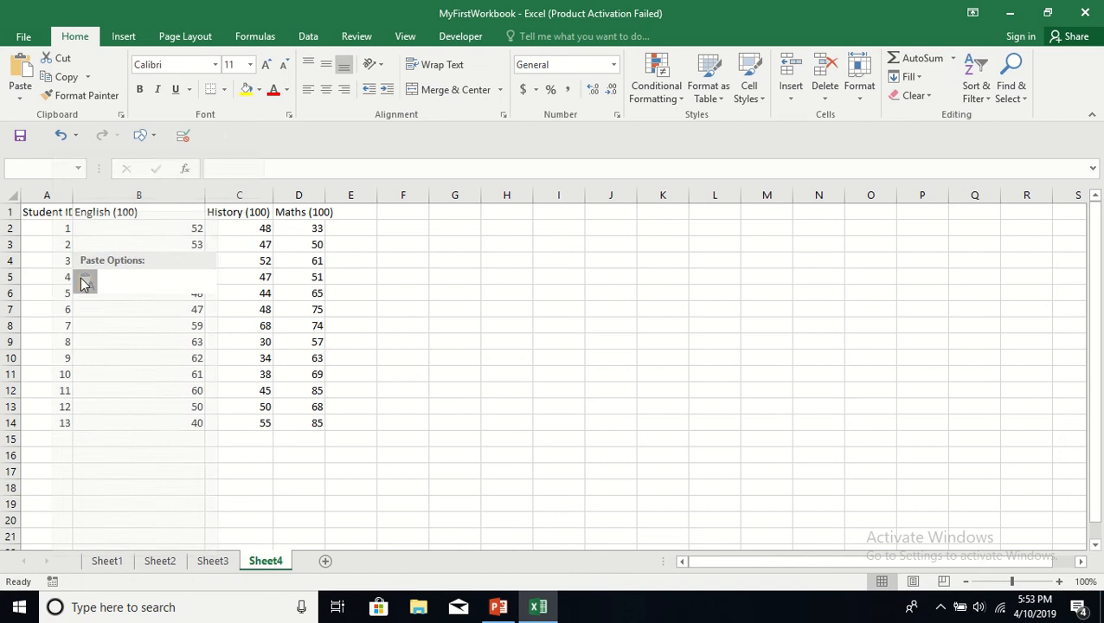
click(451, 323)
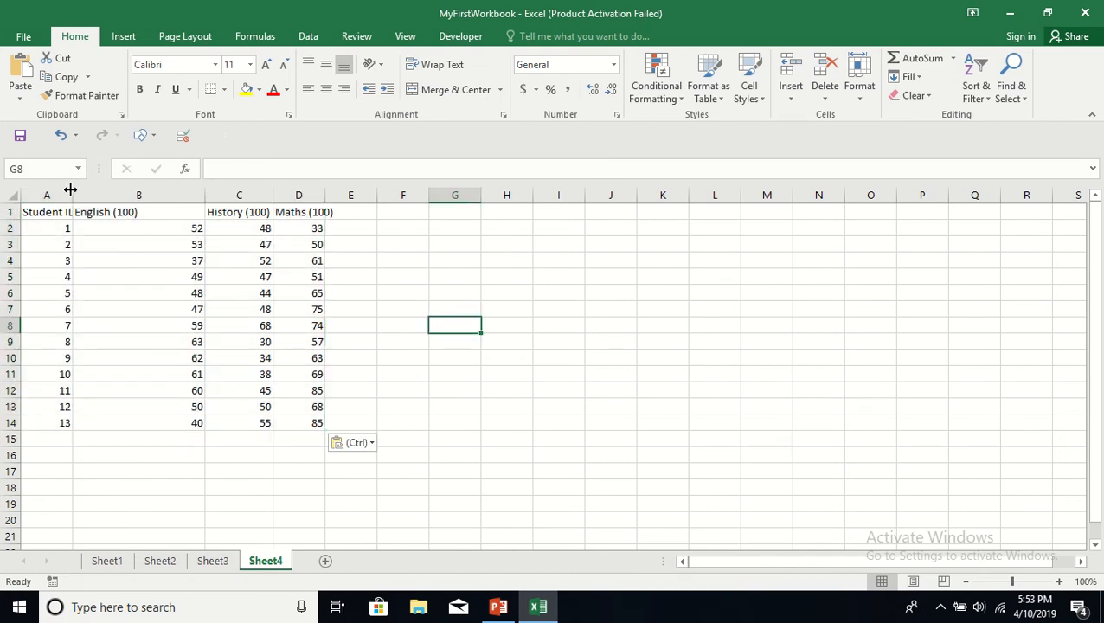
- Autofit the widths of columns A, B and D to the pasted student marks
double_click(72, 192)
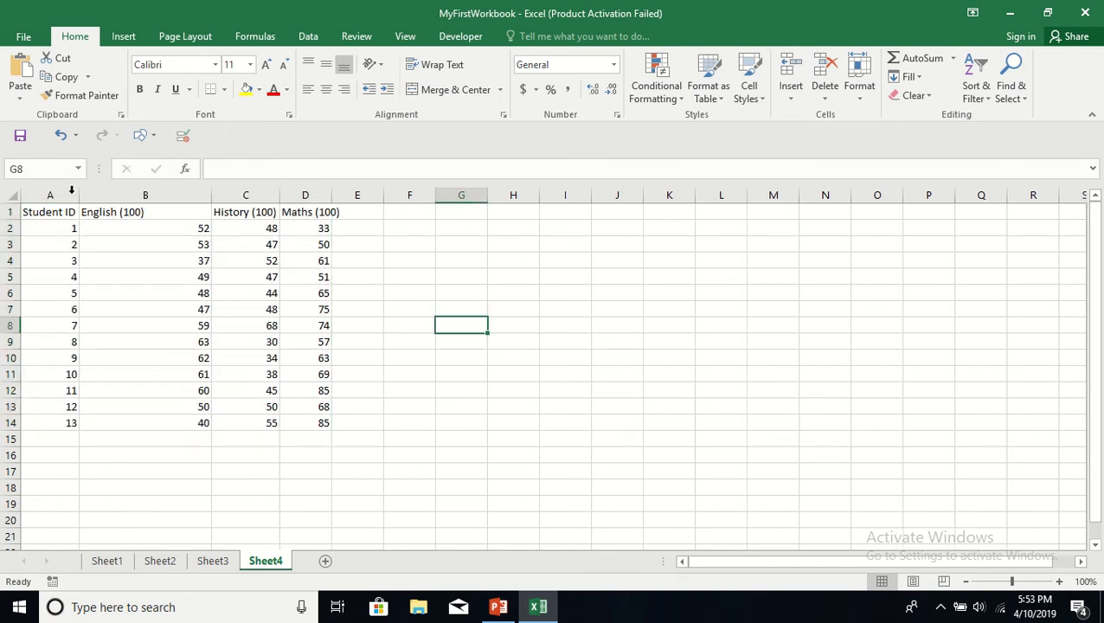
double_click(206, 196)
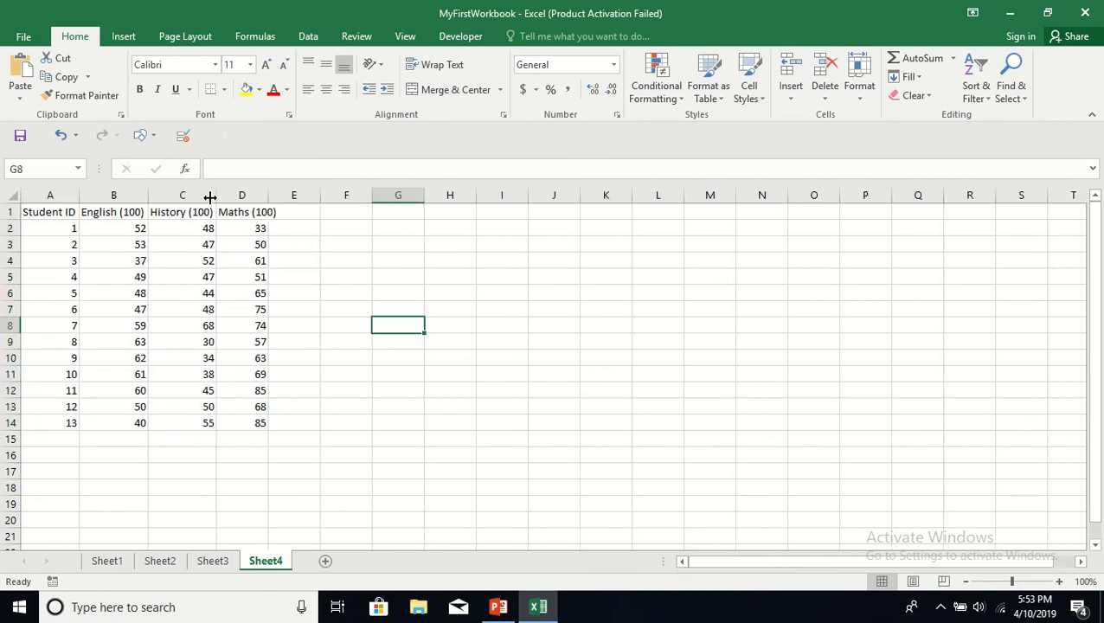
double_click(269, 195)
click(369, 247)
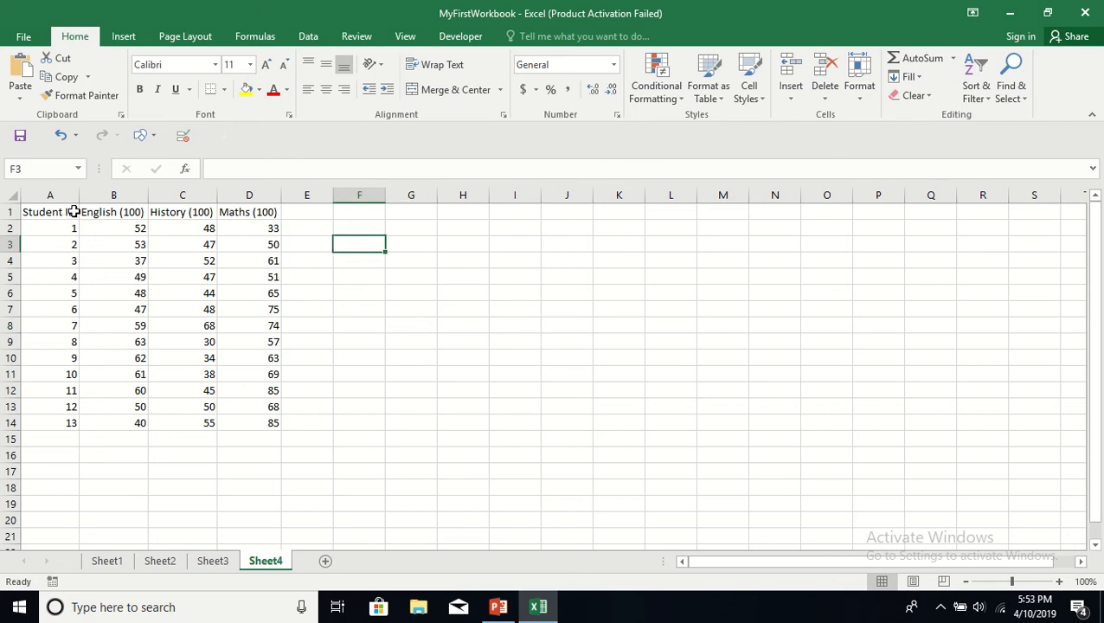
- Apply All Borders to the student marks table in the range A1:D14
drag(61, 215, 259, 424)
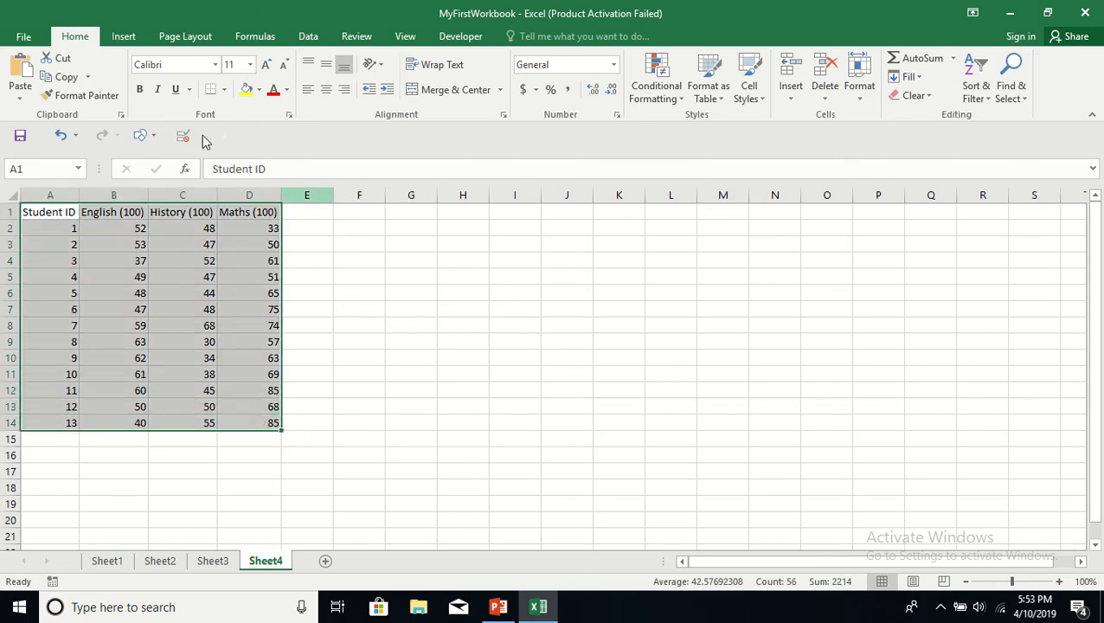
click(224, 89)
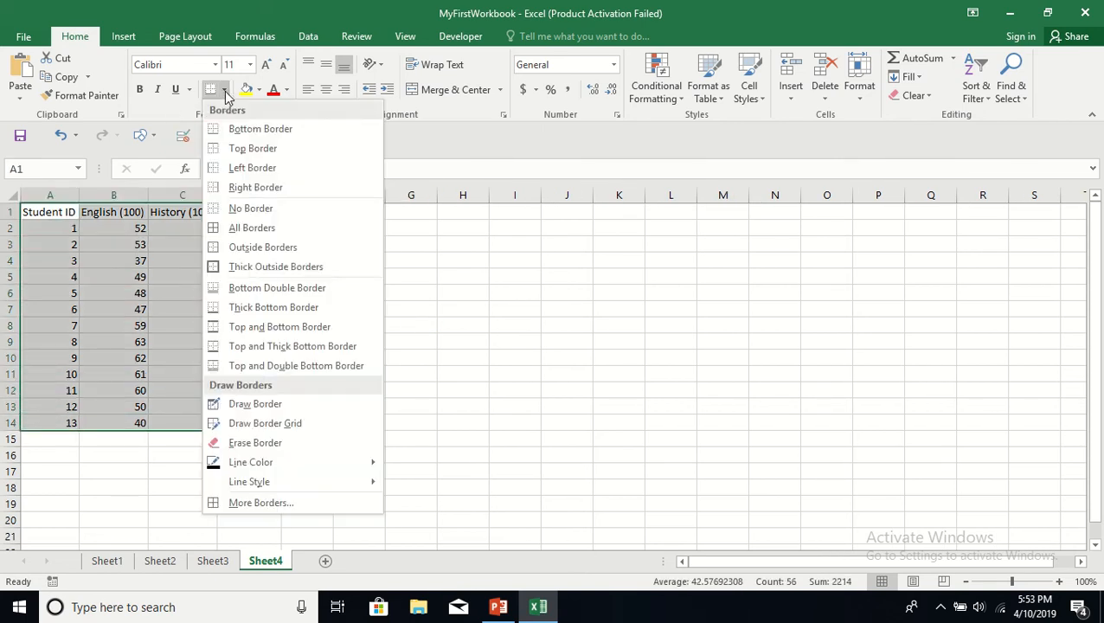
click(245, 230)
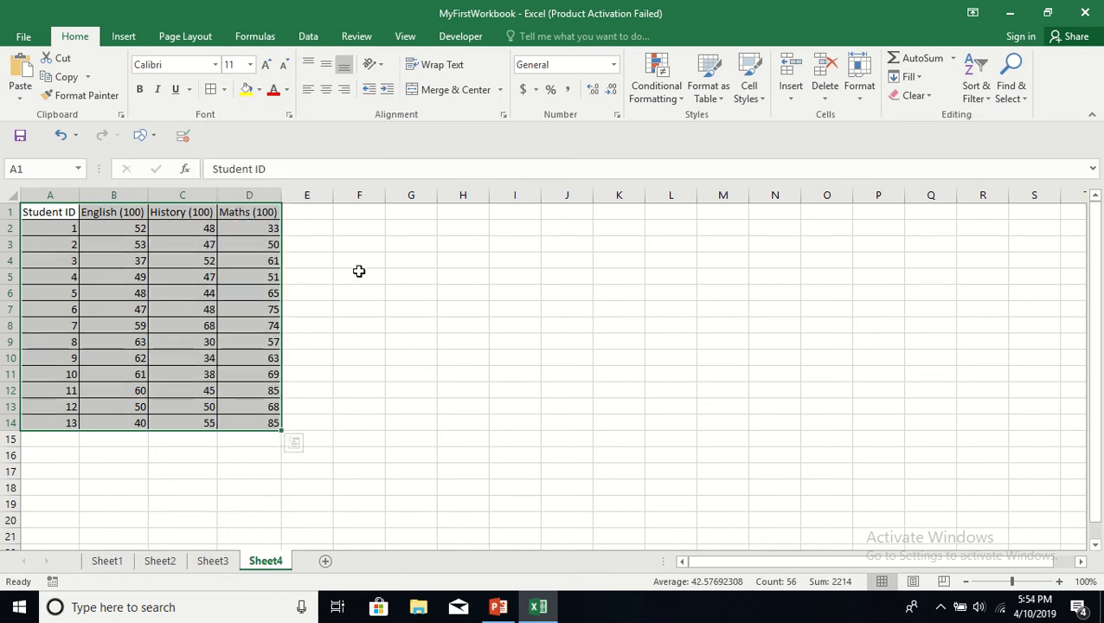
click(340, 277)
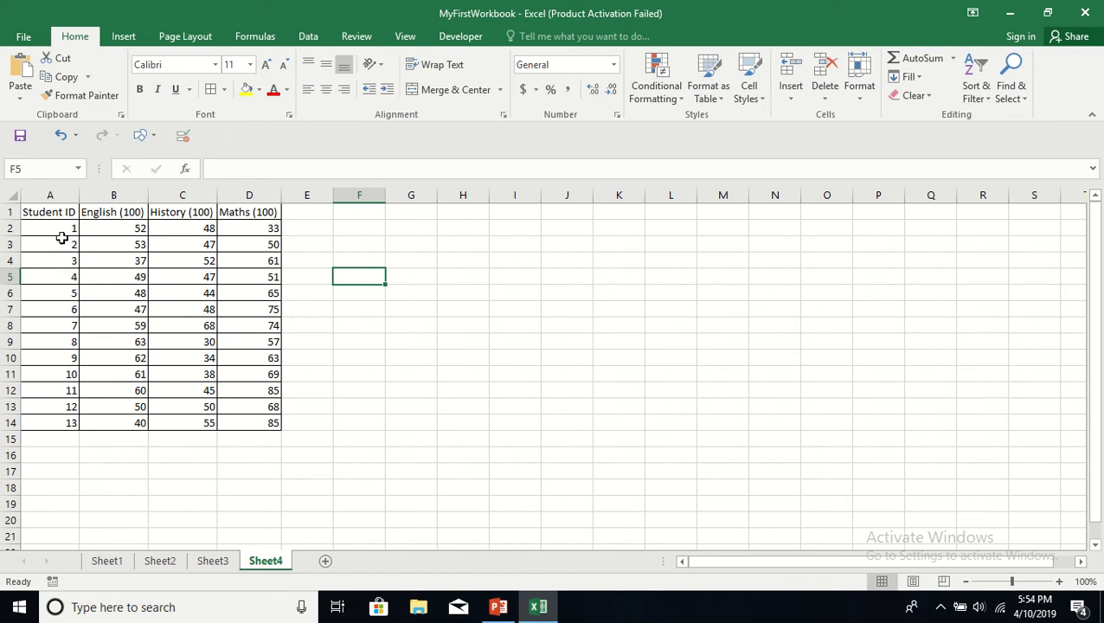
- Select the student IDs in A2:A14 to check their count in the status bar, and clear the selection
drag(60, 227, 74, 424)
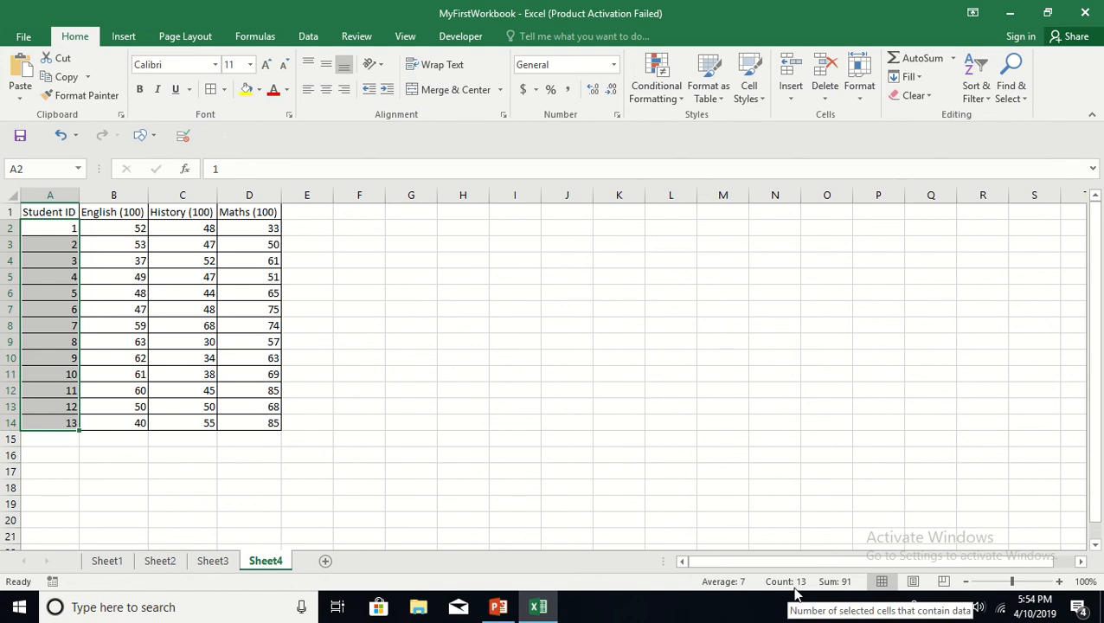
click(458, 344)
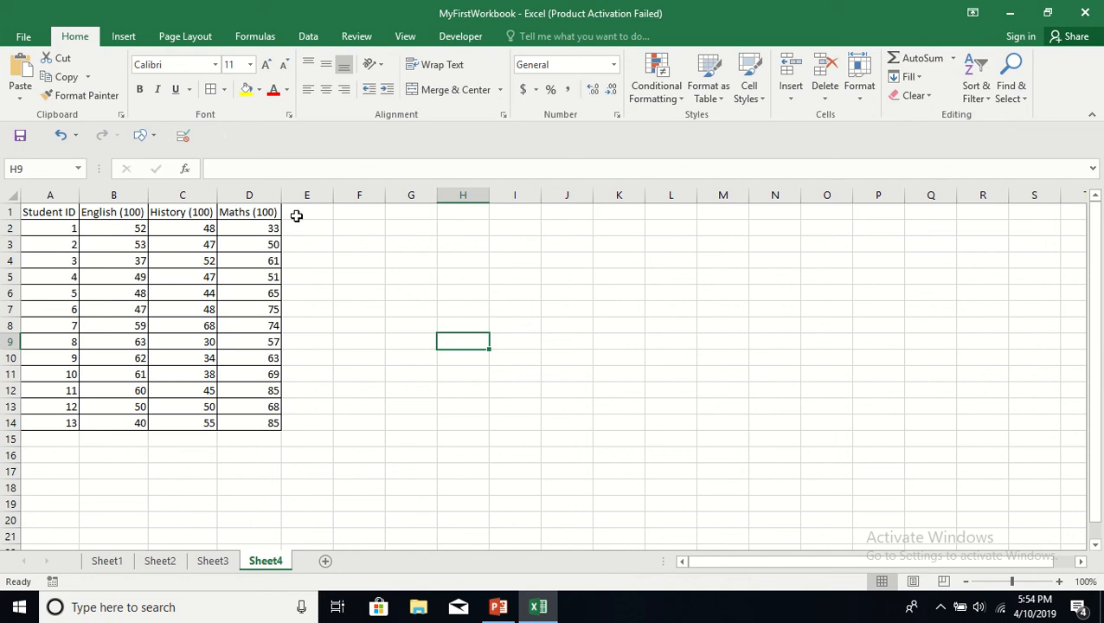
click(354, 270)
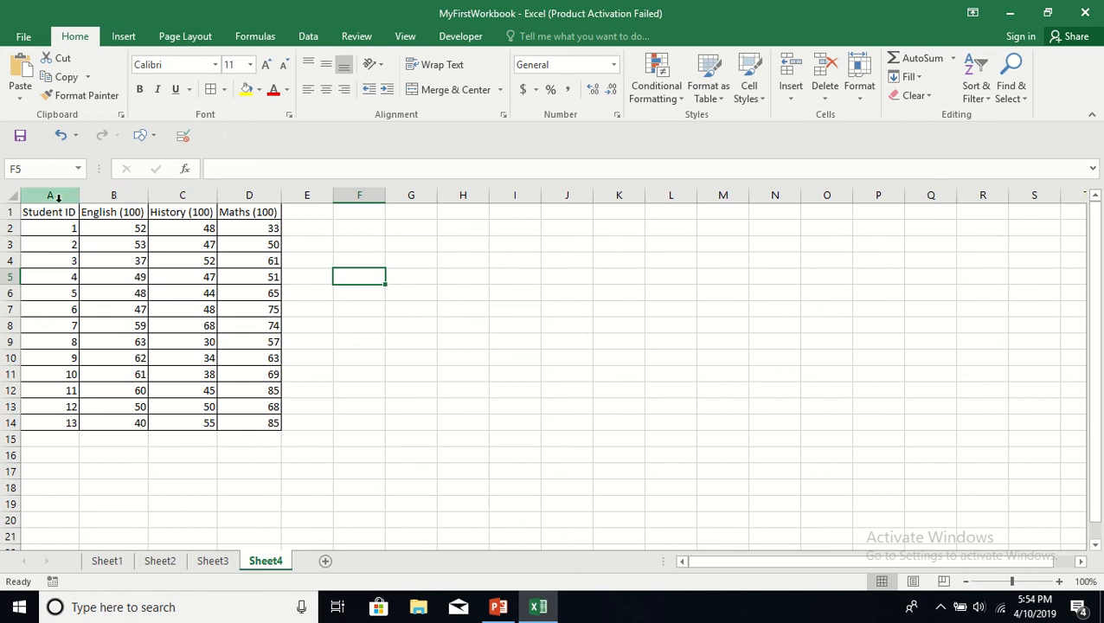
- Center the contents of columns A to D horizontally and middle-align them vertically
drag(58, 195, 236, 198)
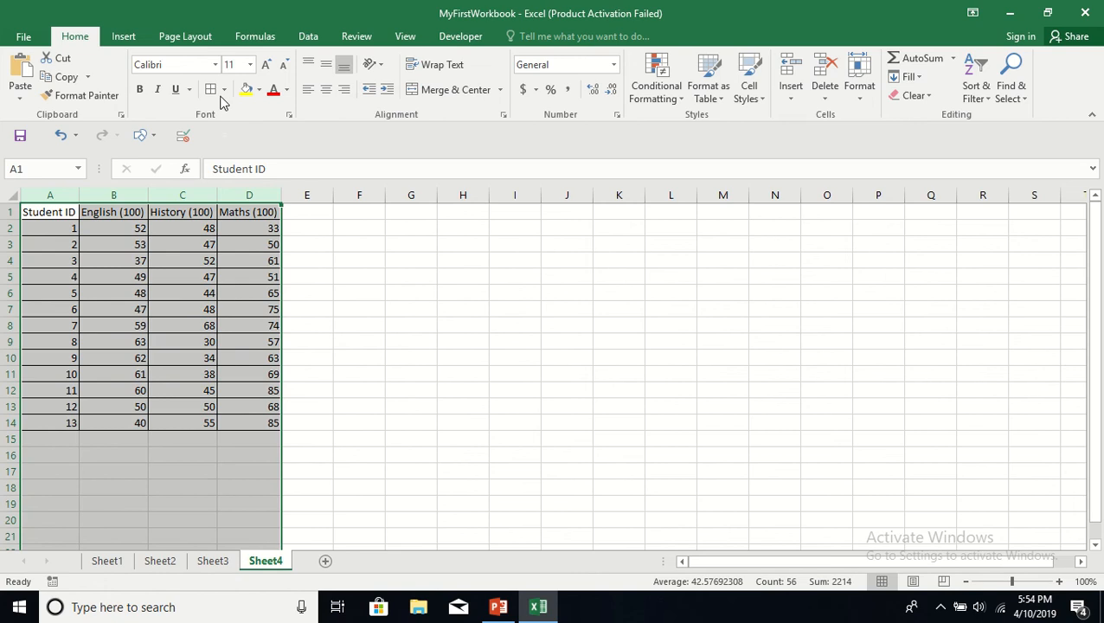
click(327, 100)
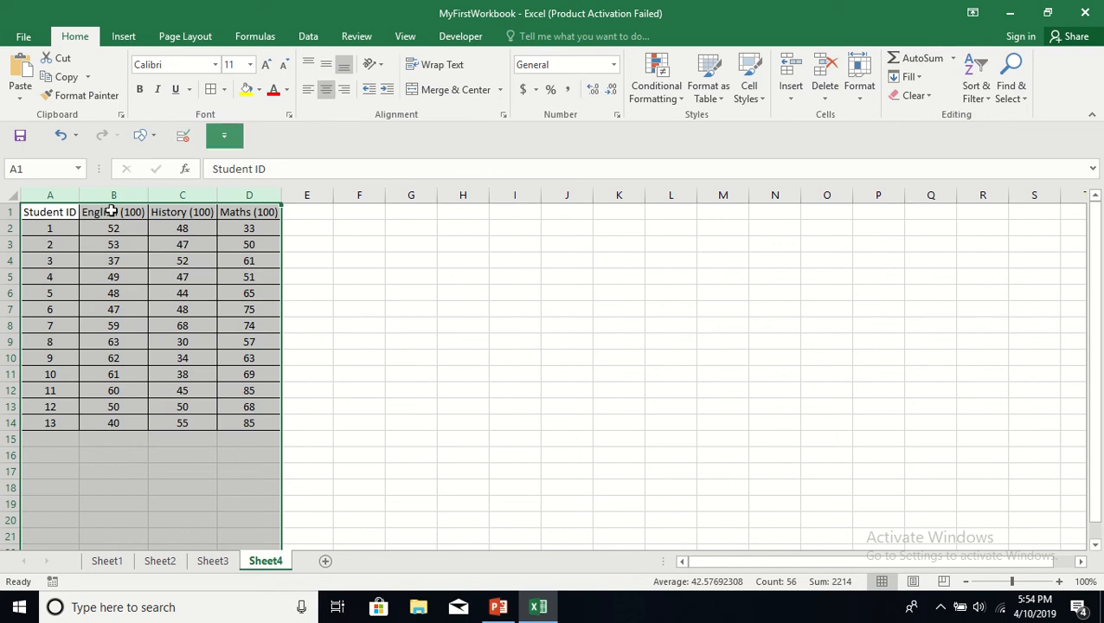
click(327, 70)
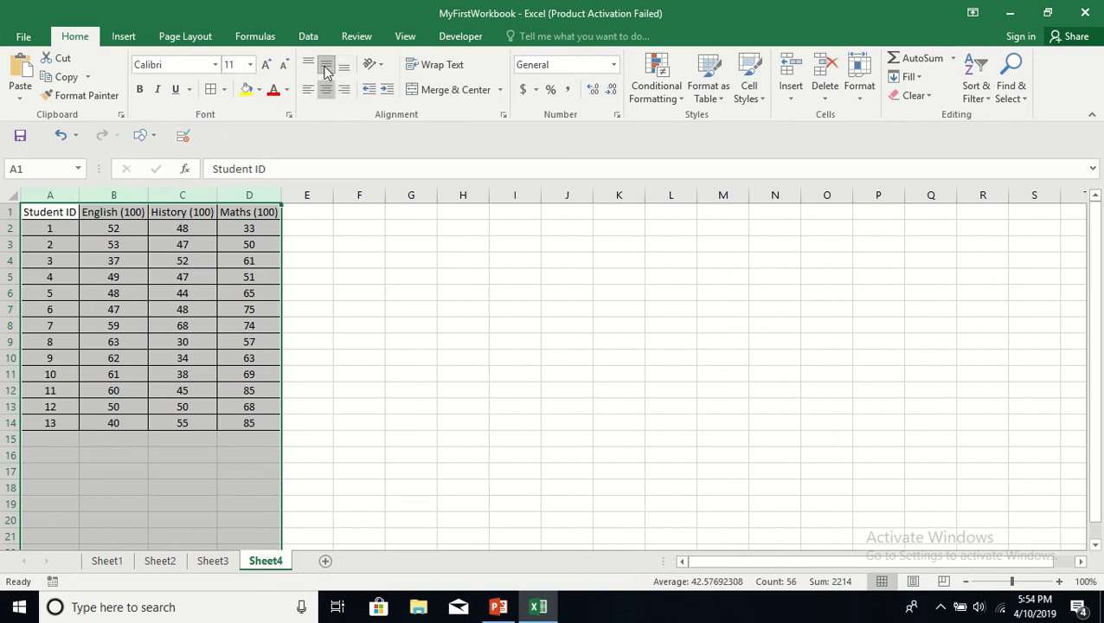
- Increase the font size of columns A to D to 16
click(356, 224)
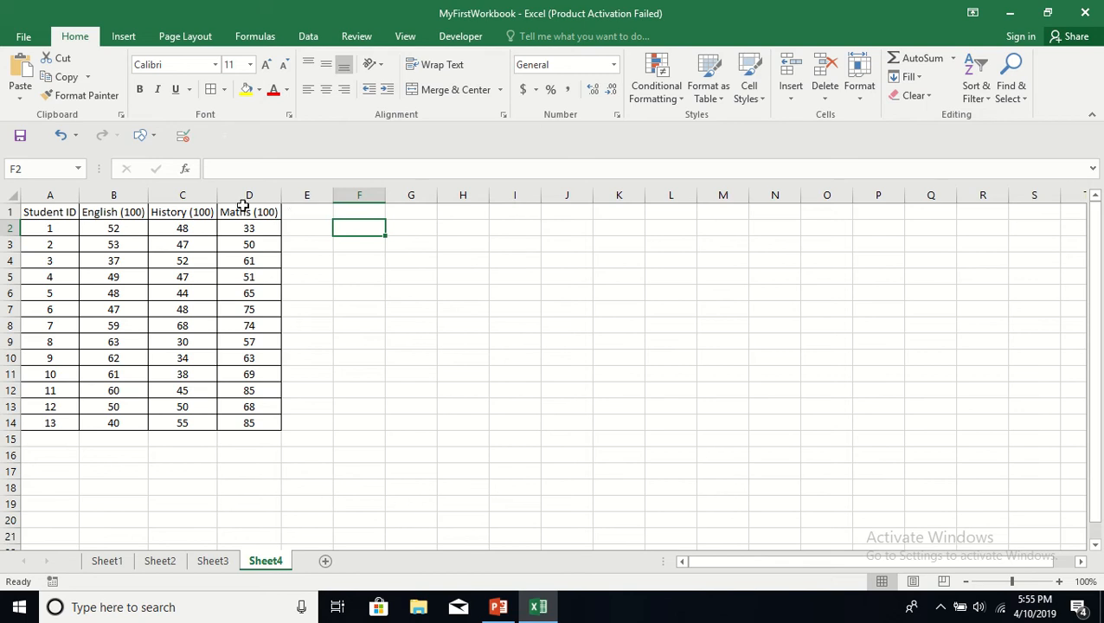
drag(47, 213, 241, 199)
click(298, 242)
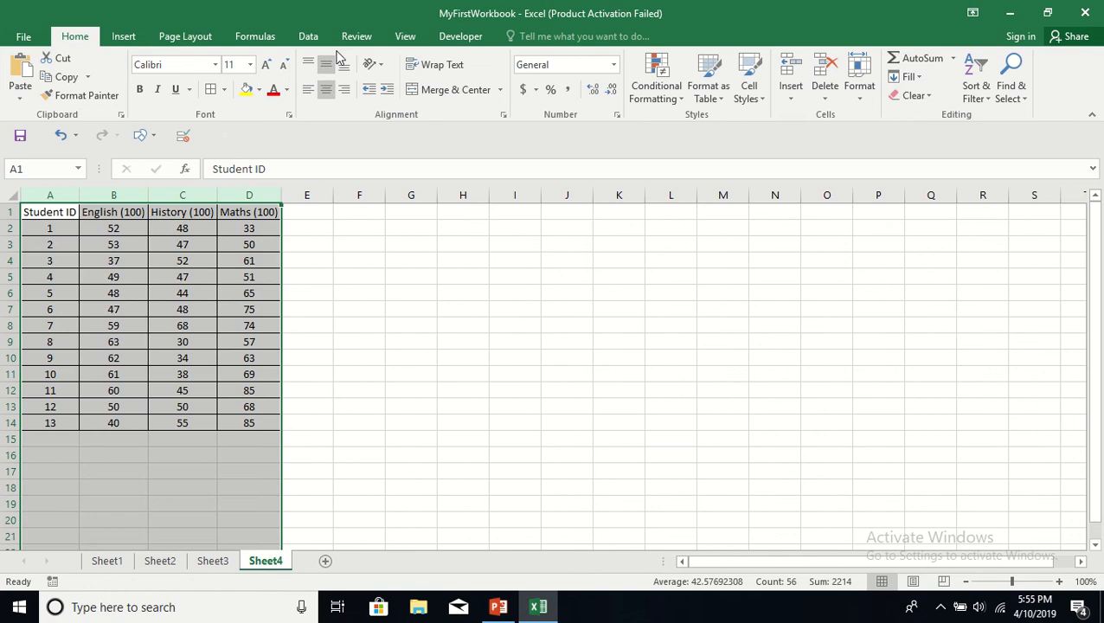
click(266, 69)
click(266, 69)
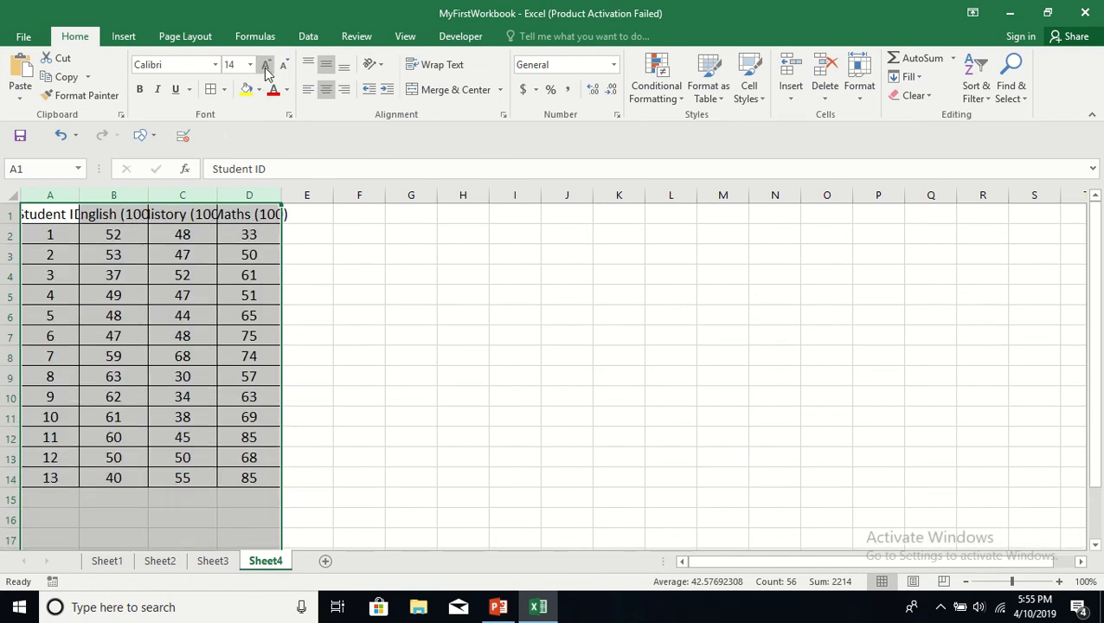
click(267, 69)
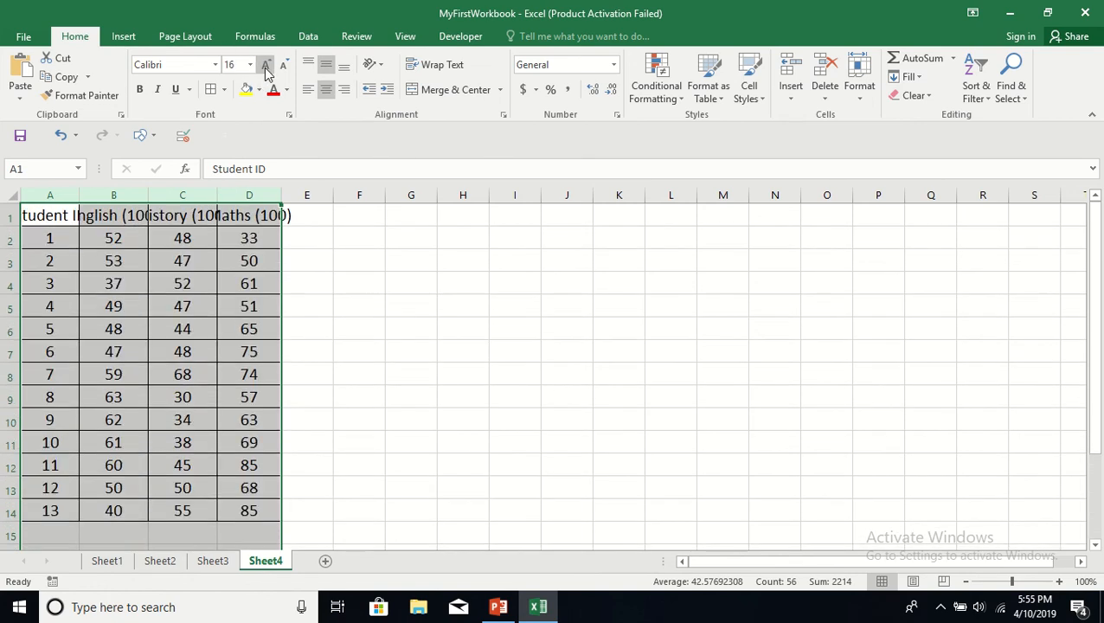
click(370, 305)
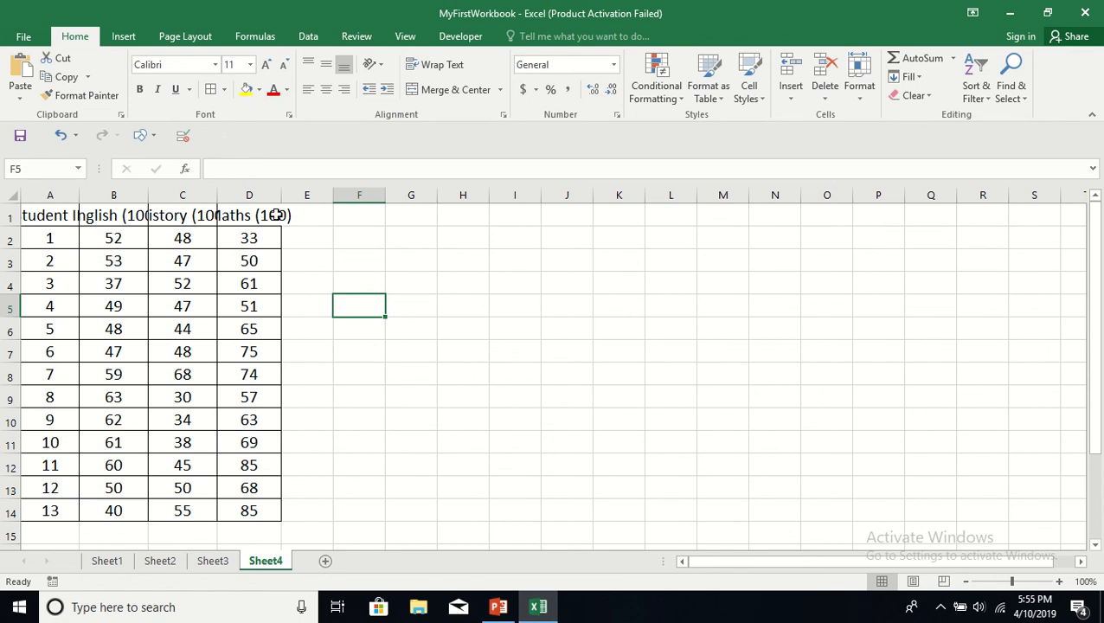
- Autofit the widths of columns A, B, C and D to the enlarged text
double_click(77, 196)
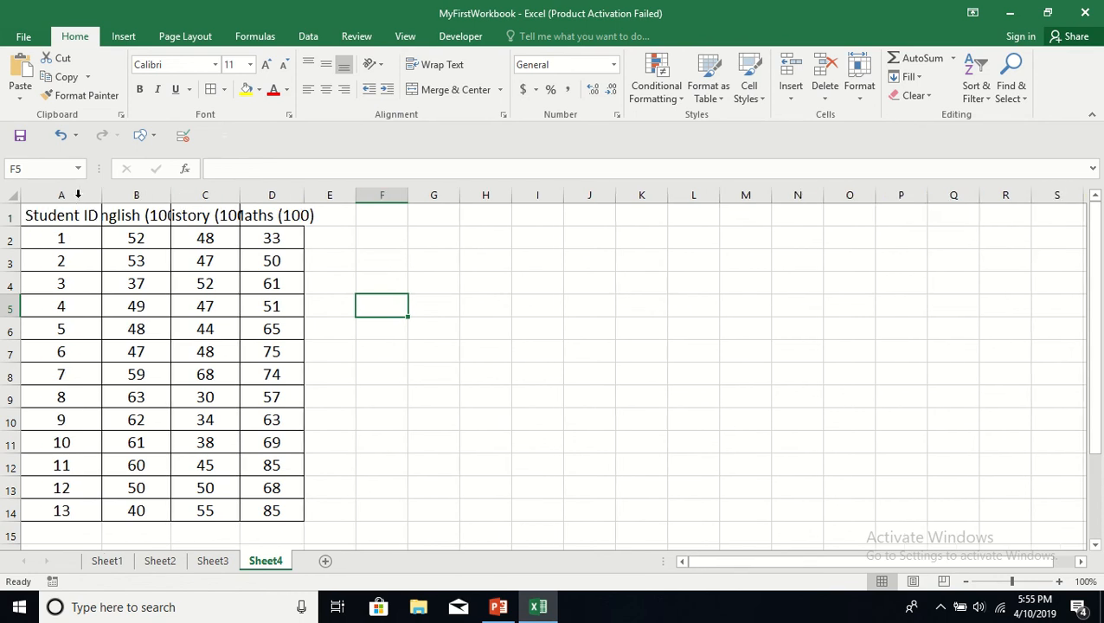
double_click(170, 195)
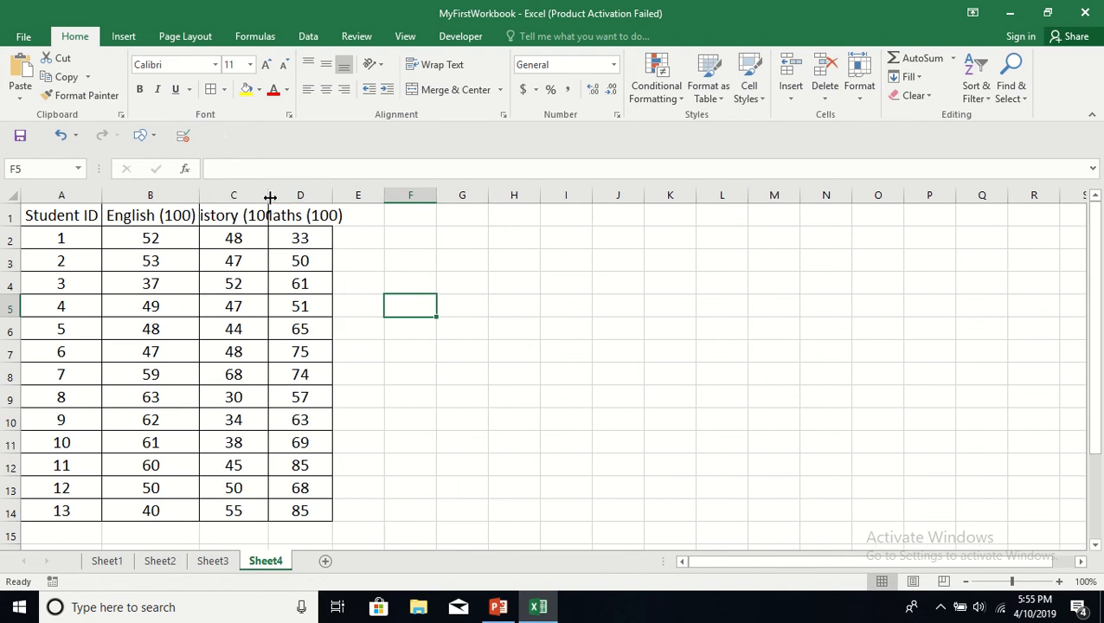
double_click(266, 197)
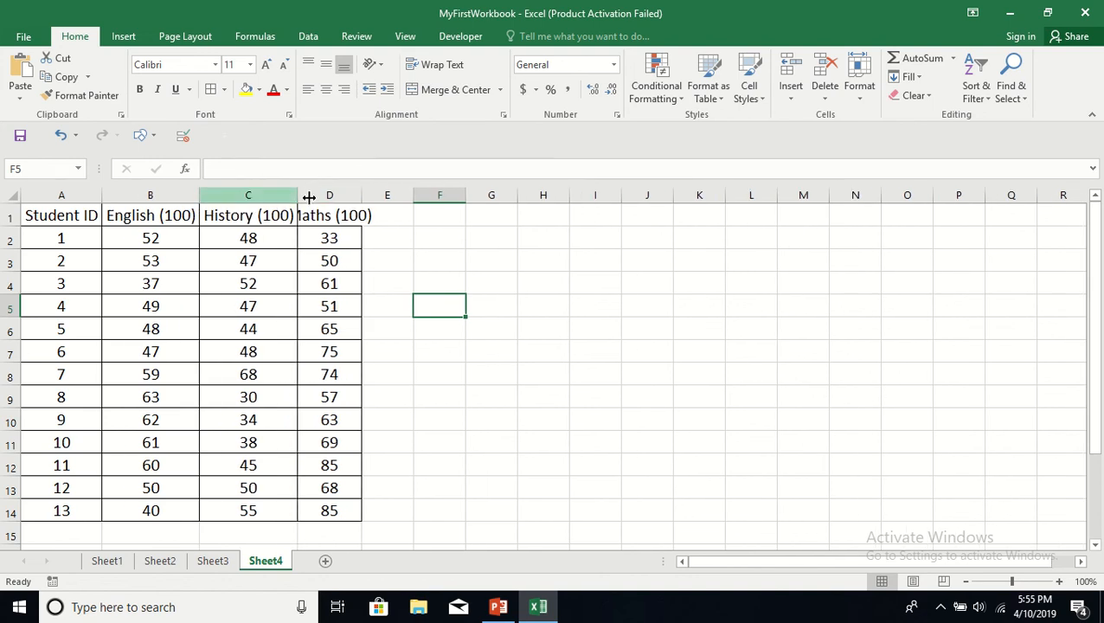
double_click(362, 196)
click(602, 279)
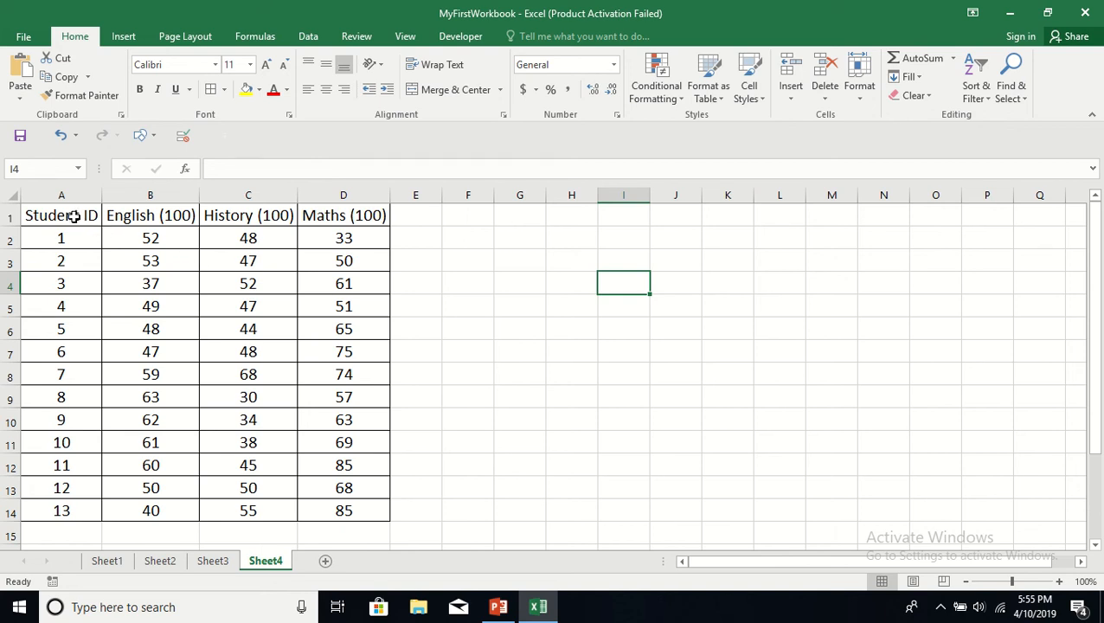
- Make the header row of the marks table, A1:D1, bold
drag(73, 217, 333, 212)
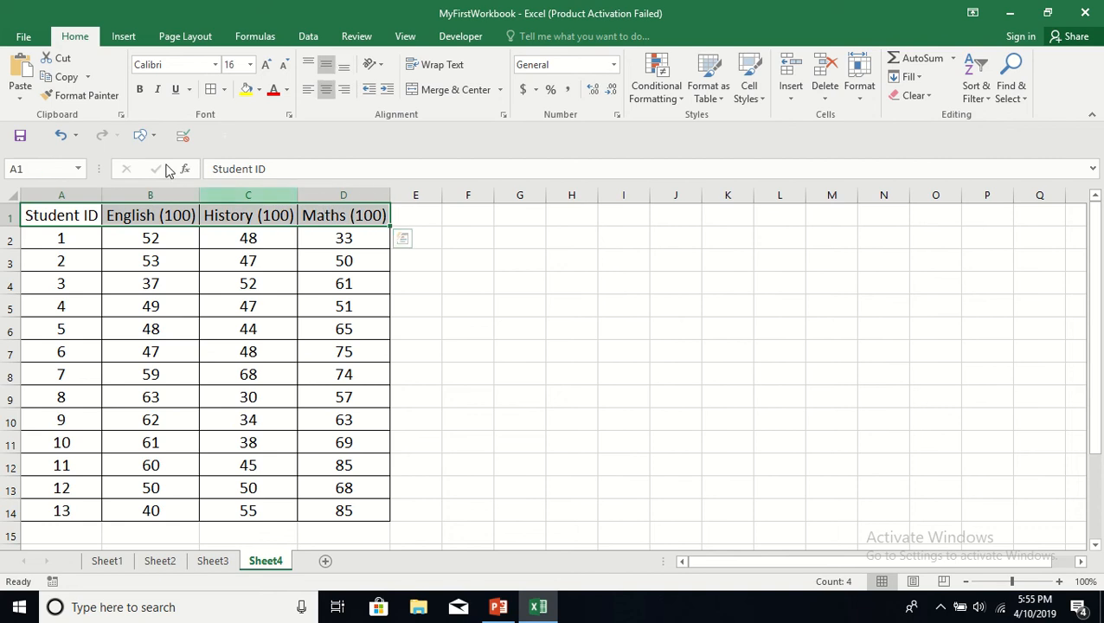
click(140, 89)
click(463, 303)
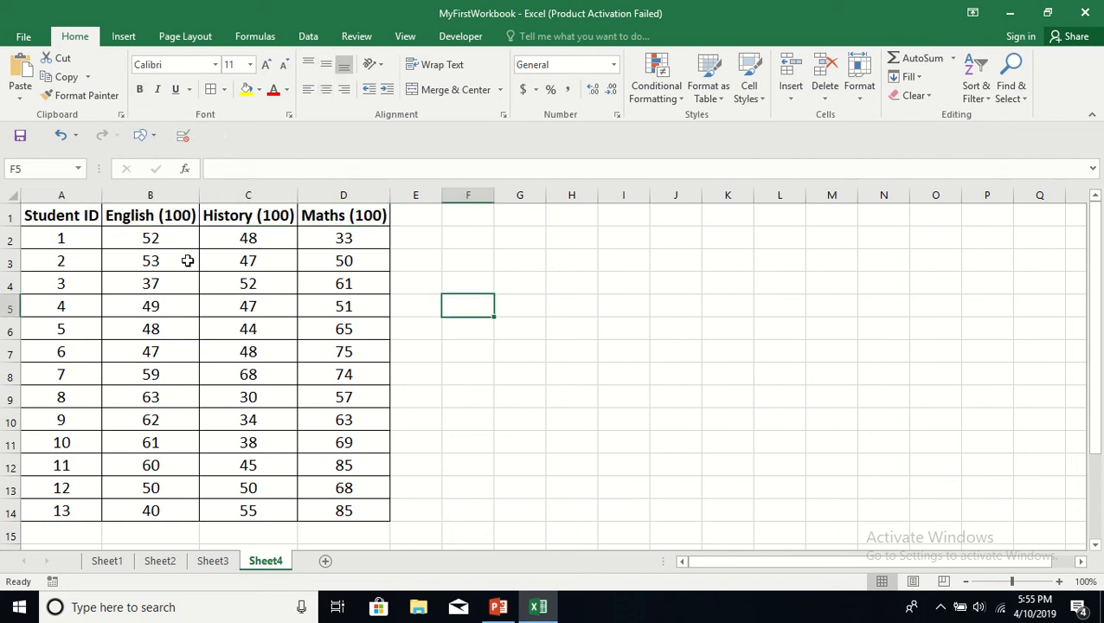
- Fill the Student ID and History (100) header cells with yellow
click(86, 216)
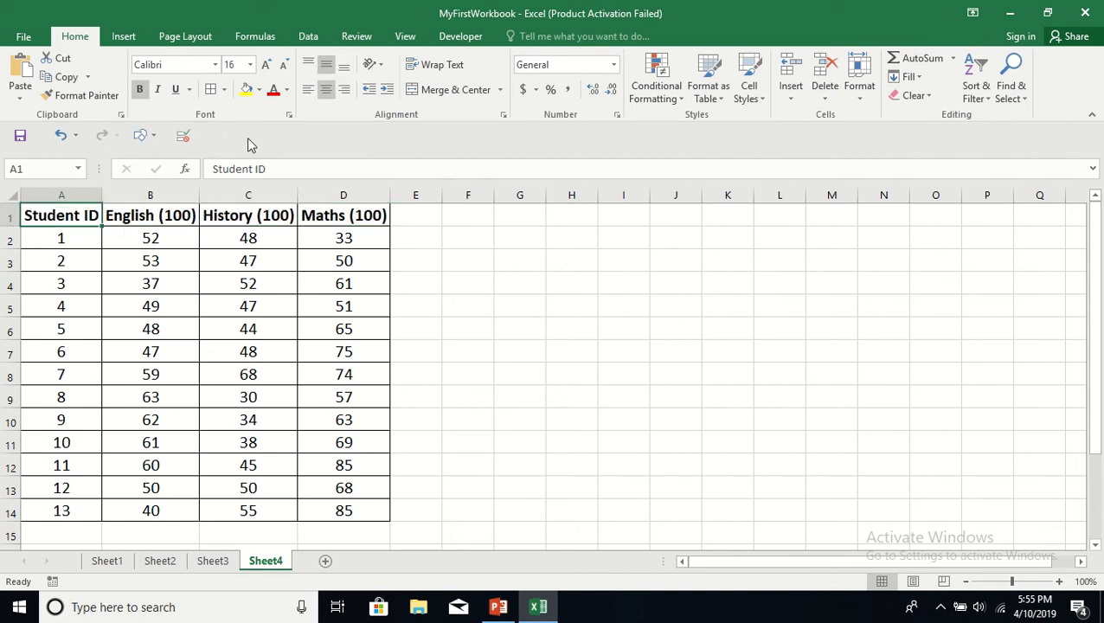
click(247, 90)
click(240, 214)
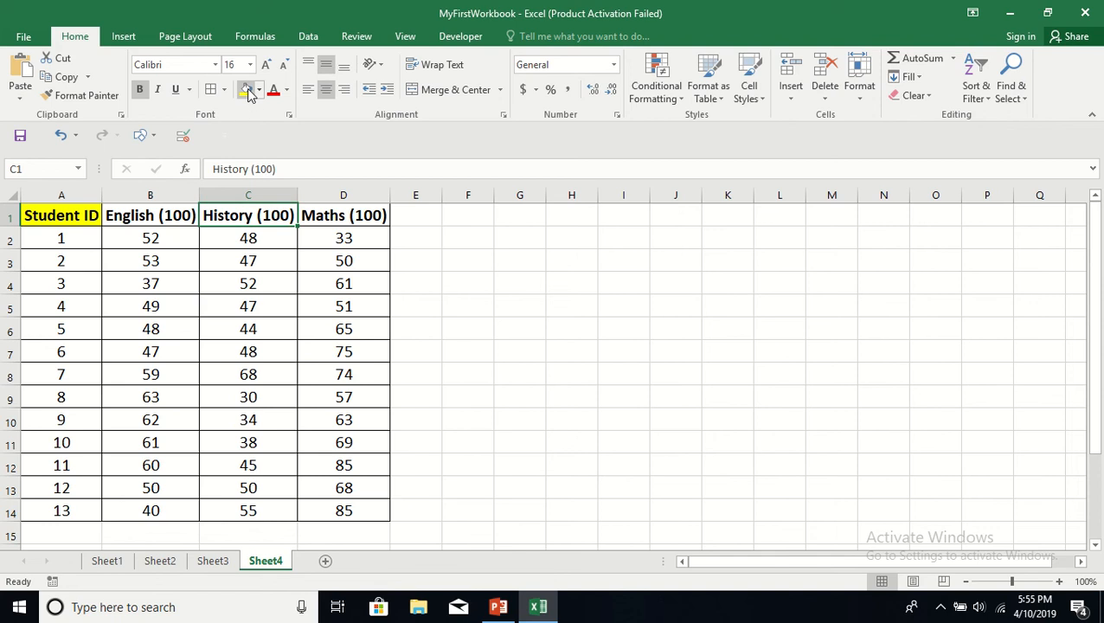
click(246, 90)
click(467, 282)
- Fill the English (100) and Maths (100) header cells with light gray
click(166, 217)
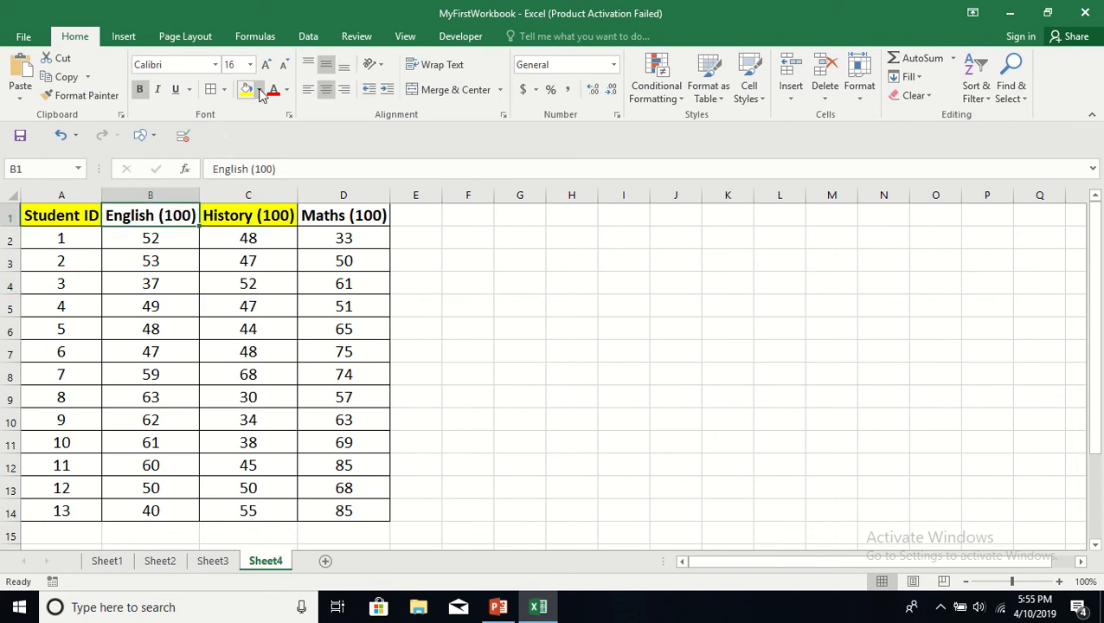
click(258, 90)
click(245, 152)
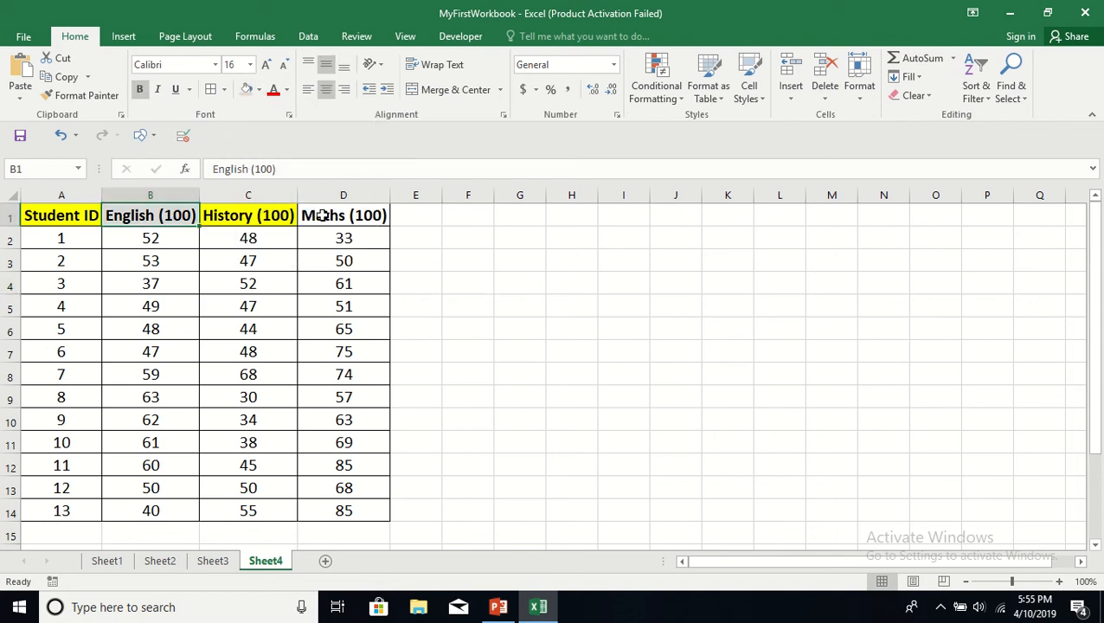
click(323, 215)
click(245, 90)
click(515, 302)
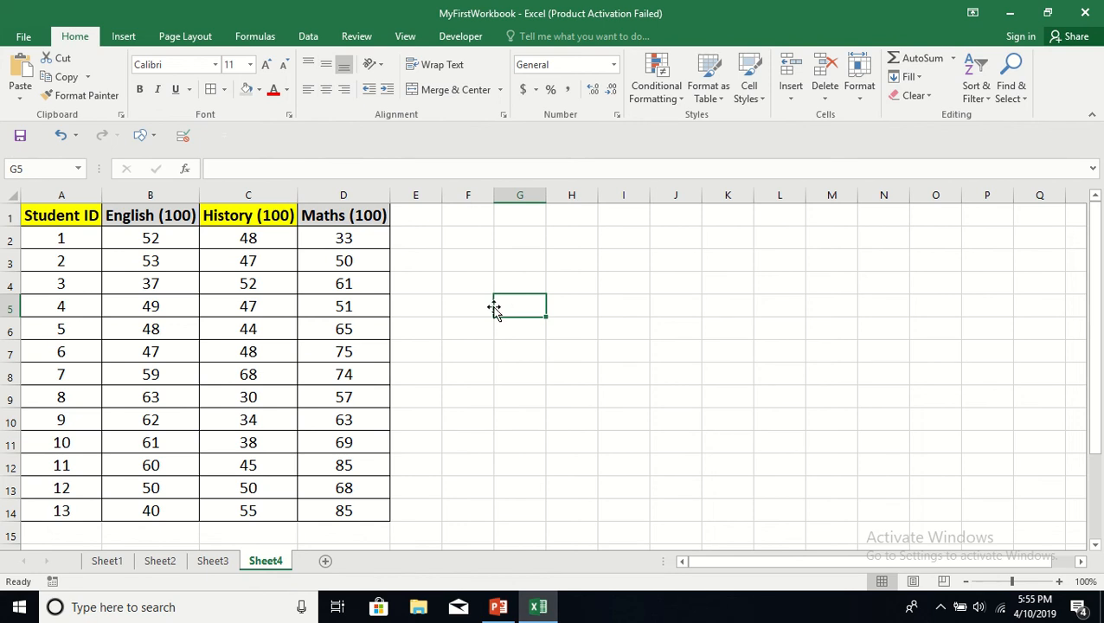
click(604, 290)
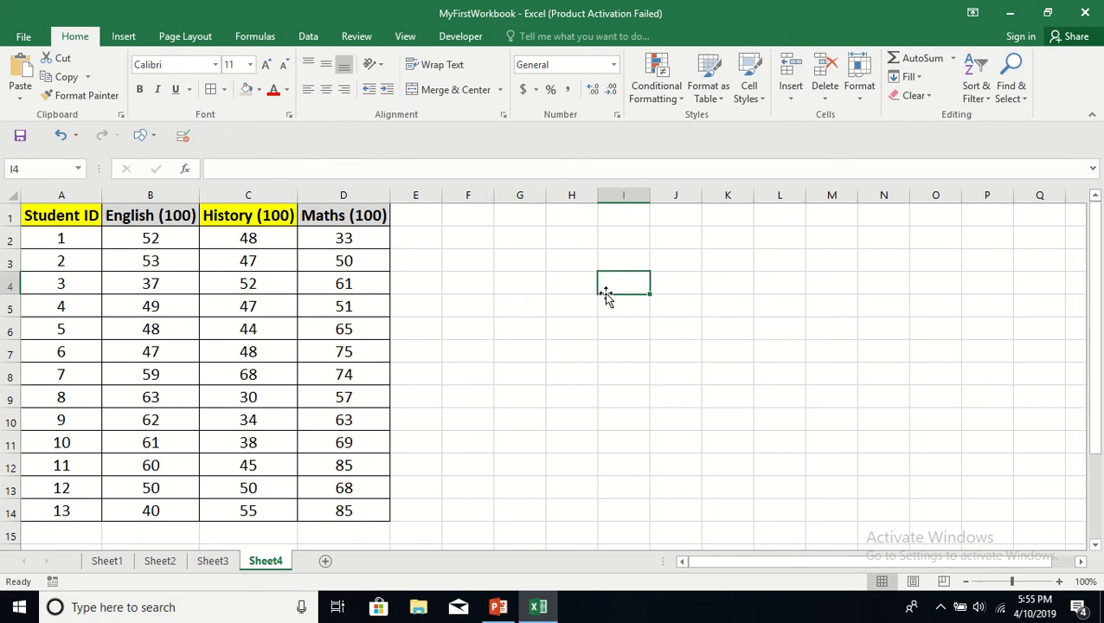
- Enter the header "Average Marks" in cell E1 and widen column E to fit it
click(426, 215)
text(Ae)
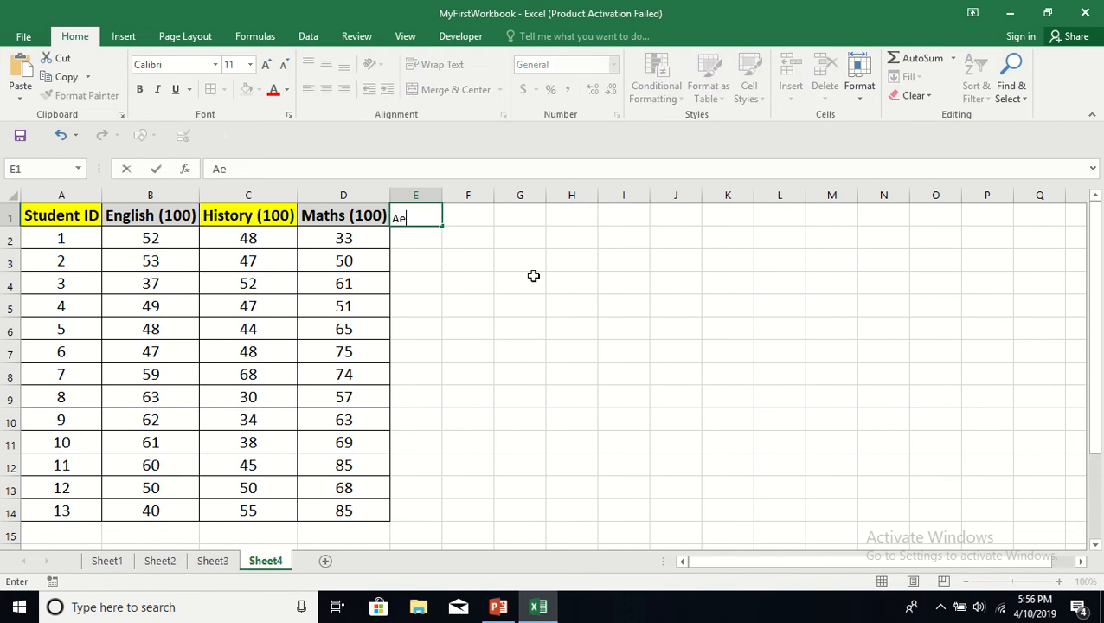
text(verage Marks)
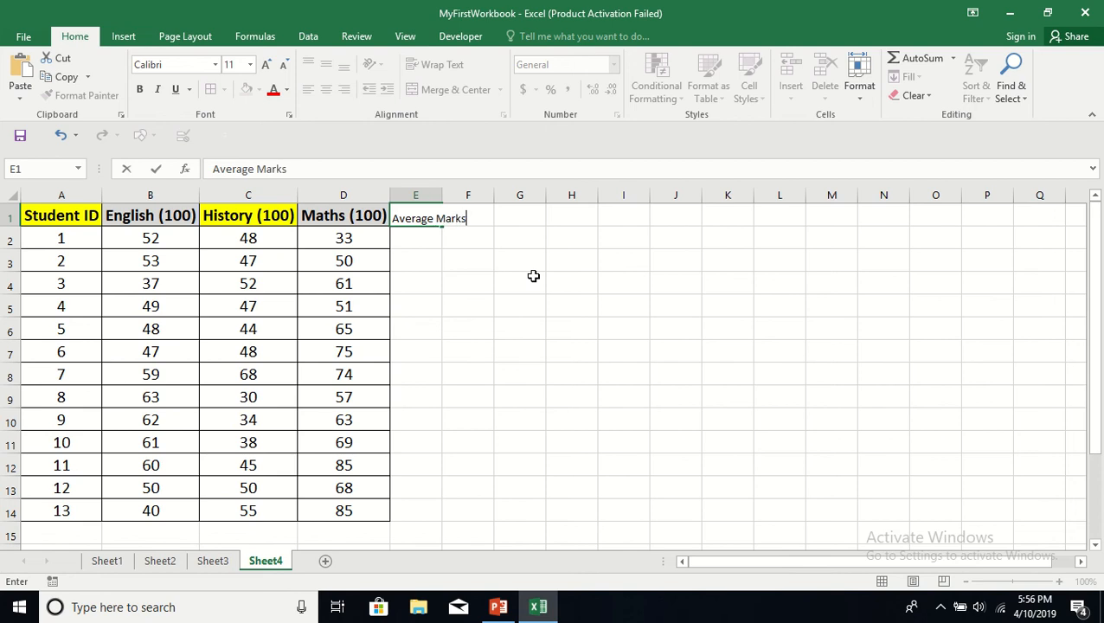
click(484, 279)
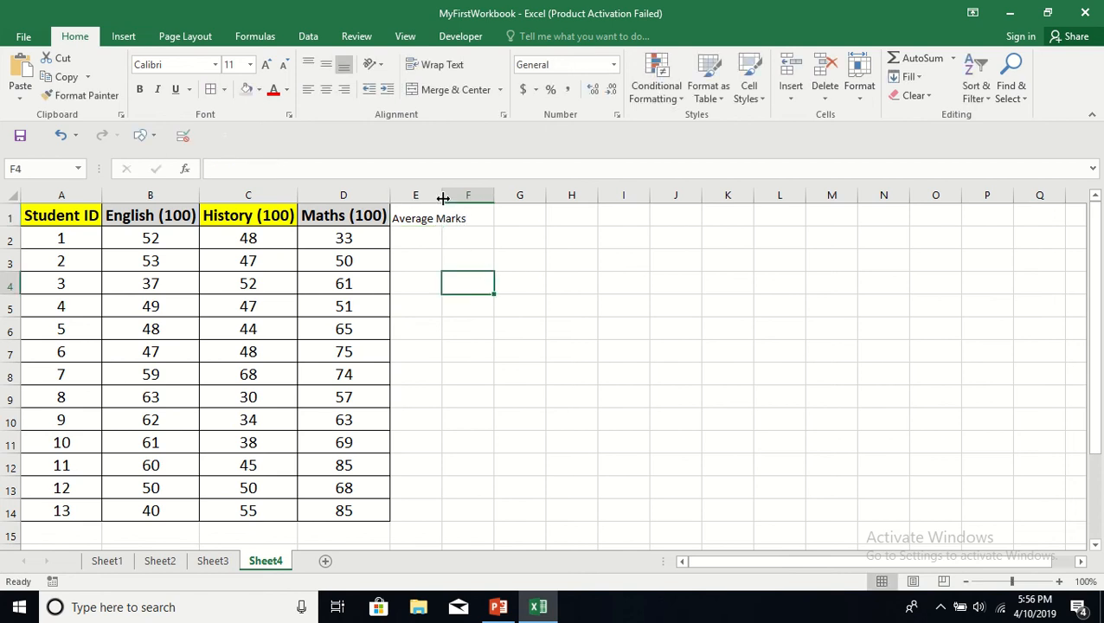
drag(443, 195, 470, 196)
click(554, 258)
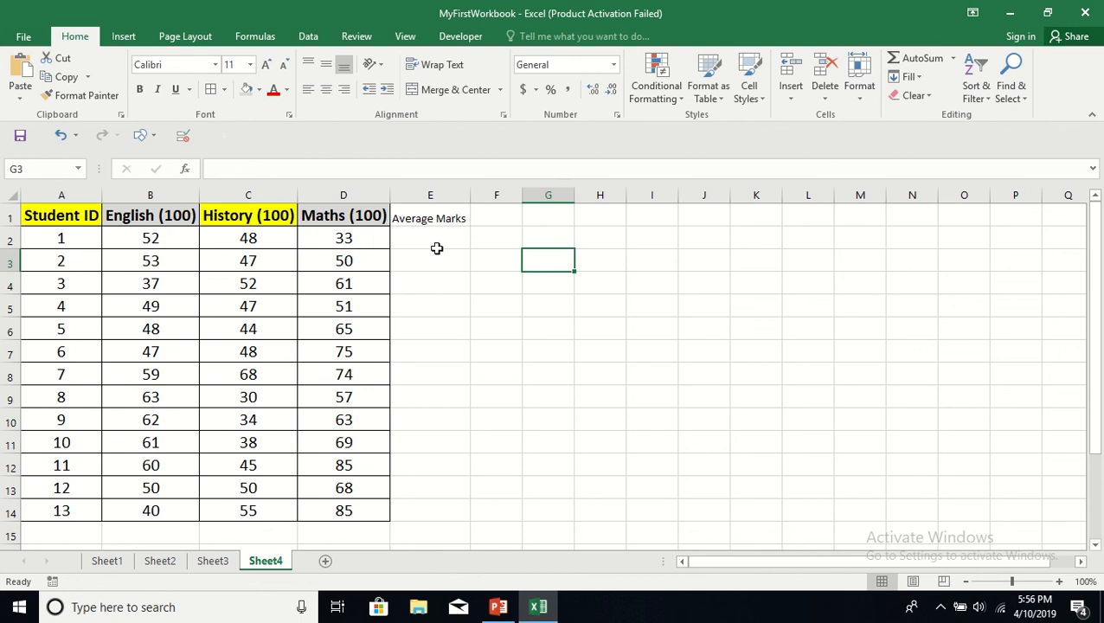
- Copy the History (100) header's formatting to the Average Marks header with Format Painter and autofit column E
click(438, 220)
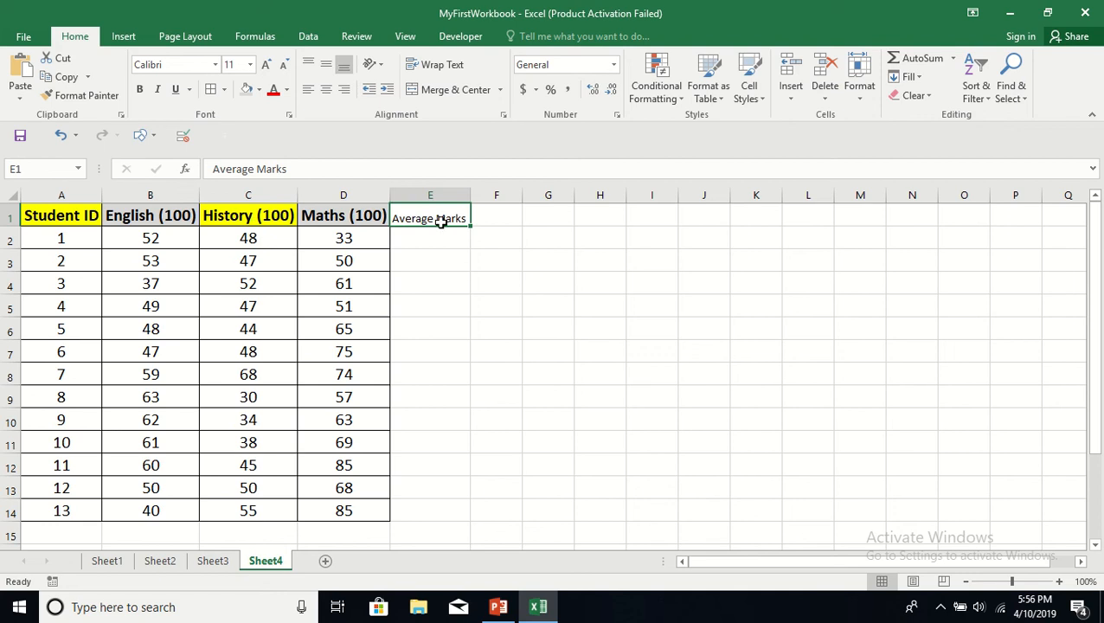
click(420, 242)
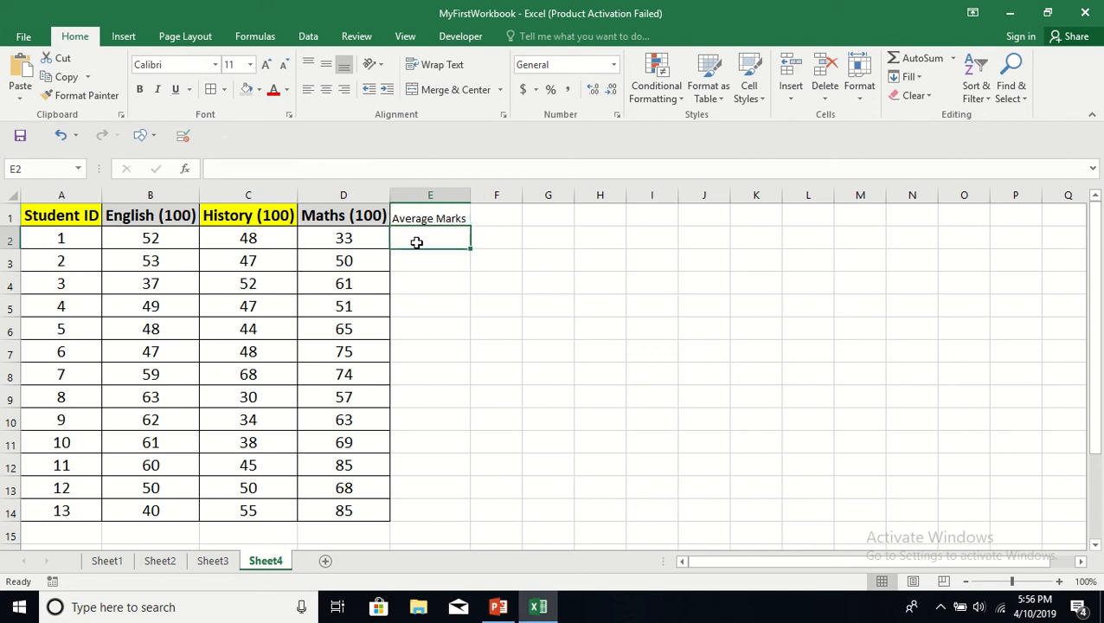
click(250, 216)
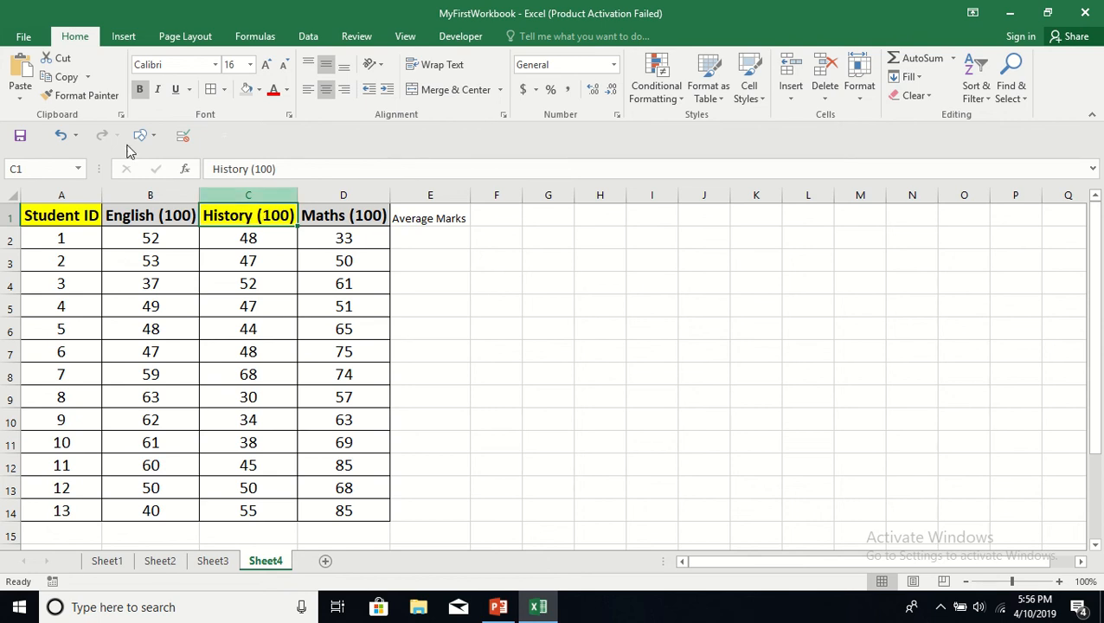
click(81, 96)
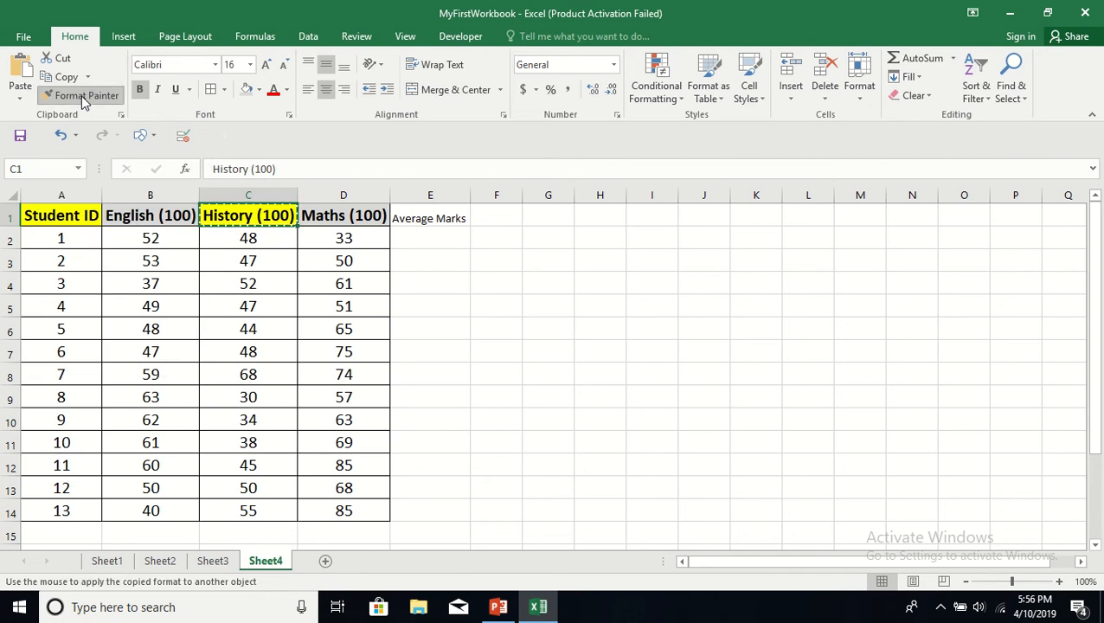
click(439, 218)
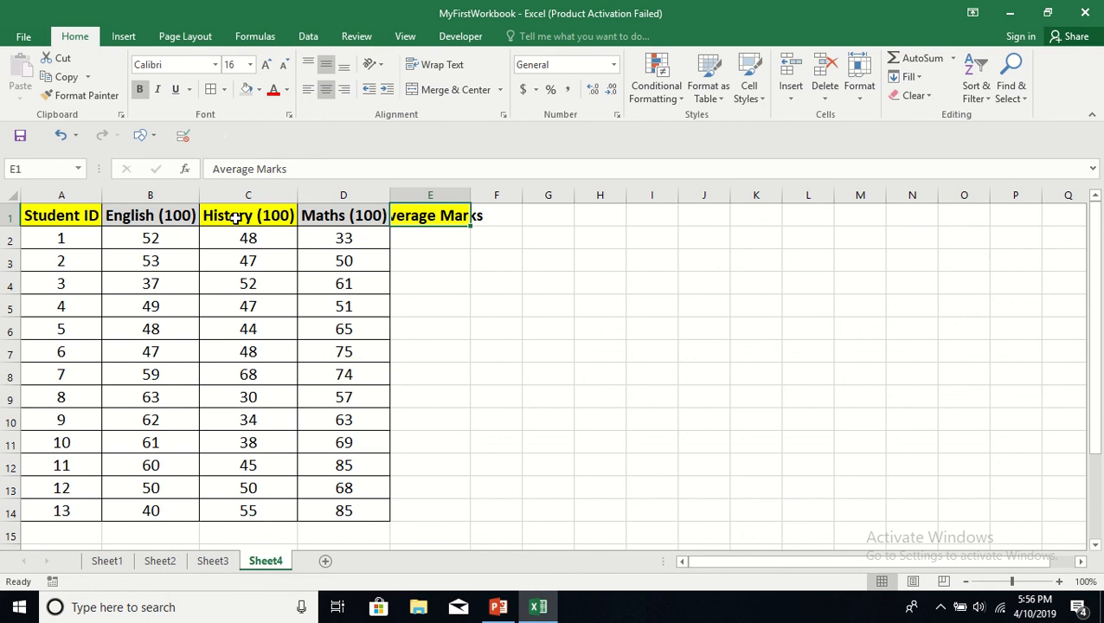
double_click(472, 195)
click(572, 266)
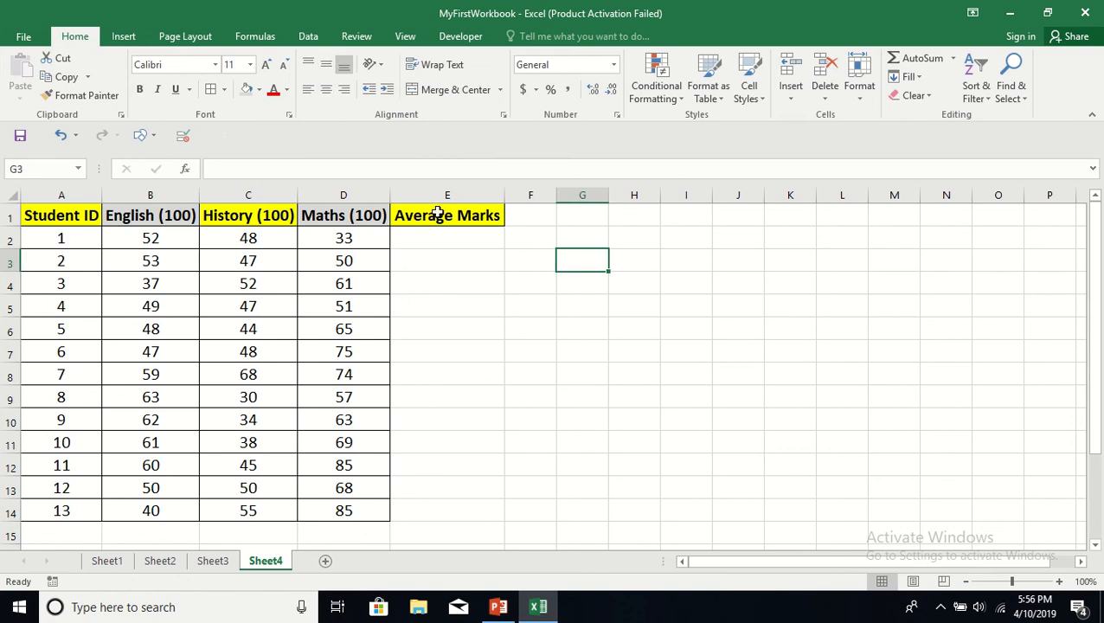
- Apply All Borders to the Average Marks column in the range E1:E14
drag(436, 213, 418, 500)
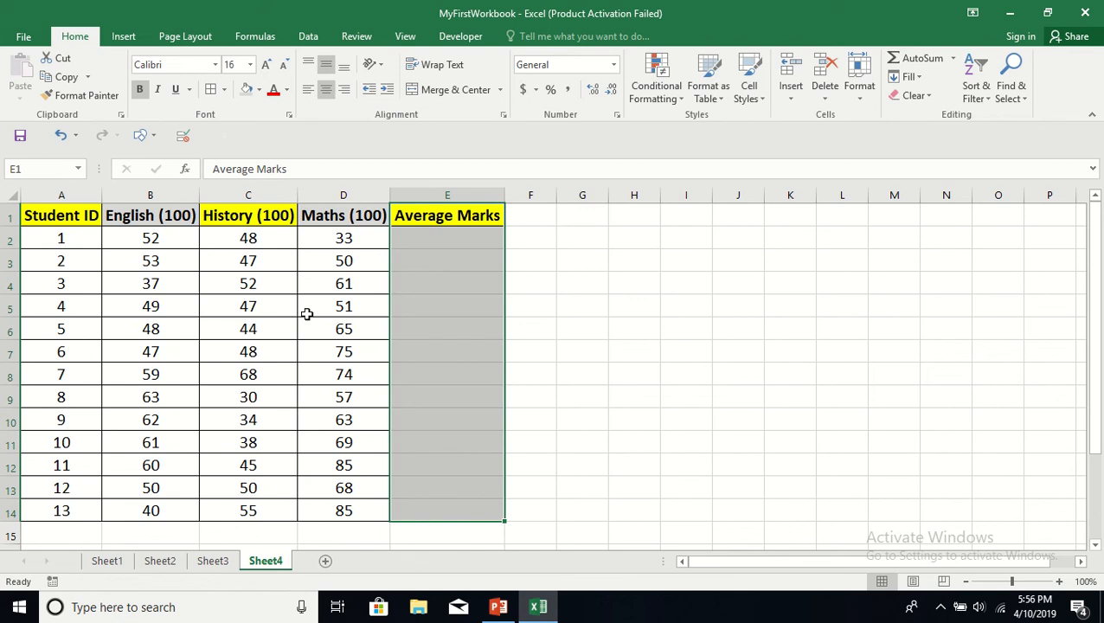
click(223, 90)
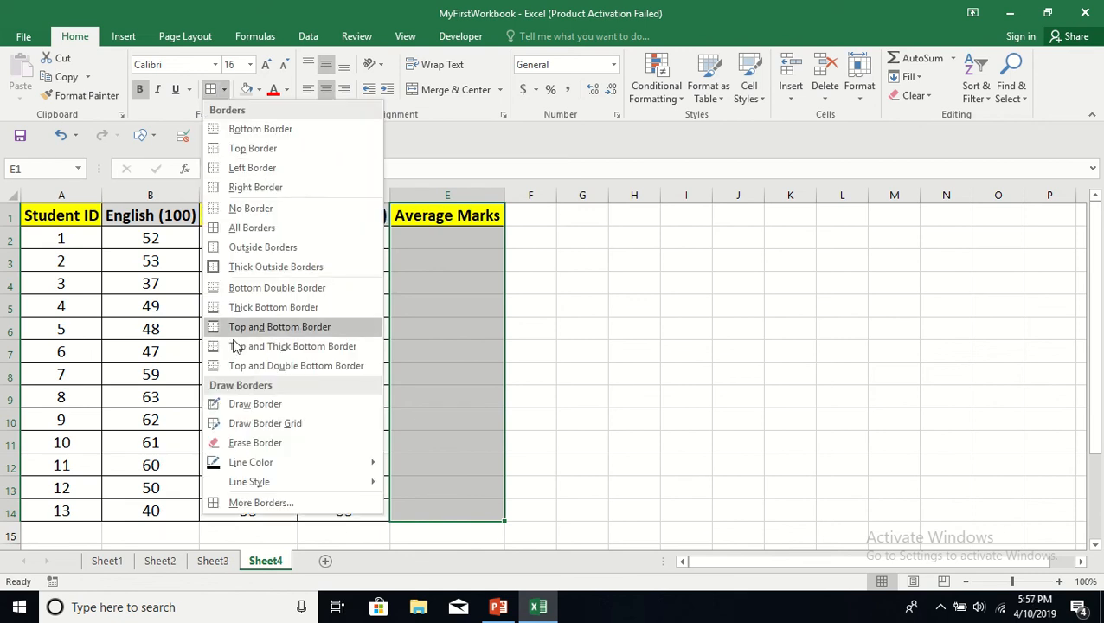
click(216, 228)
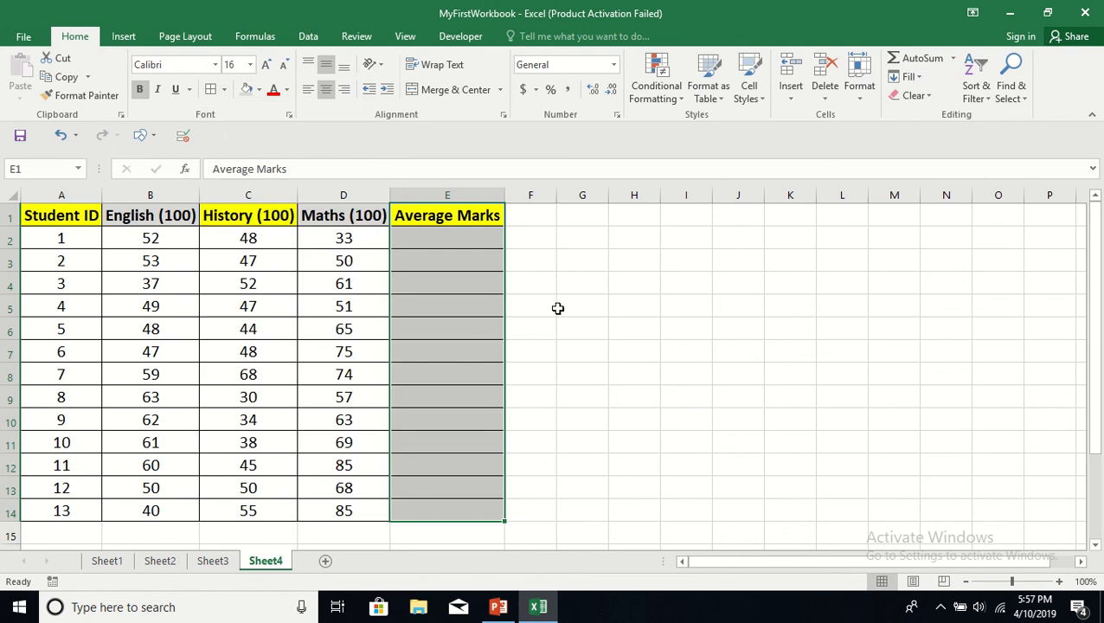
click(559, 308)
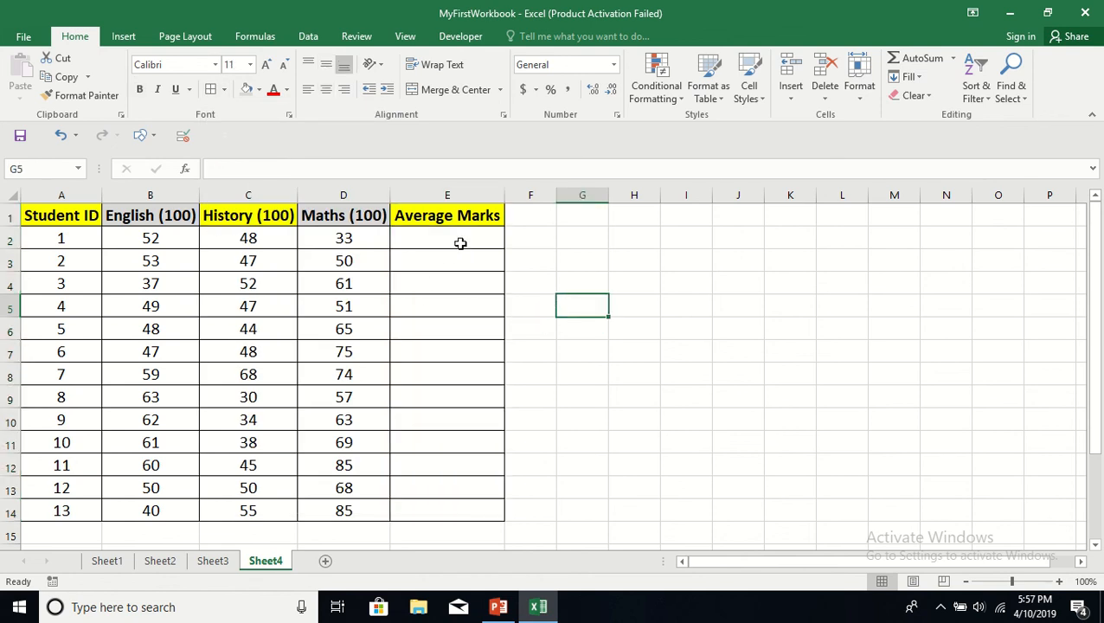
- Look through Sheet1, Sheet2 and Sheet3, and return to the marks table on Sheet4
click(455, 237)
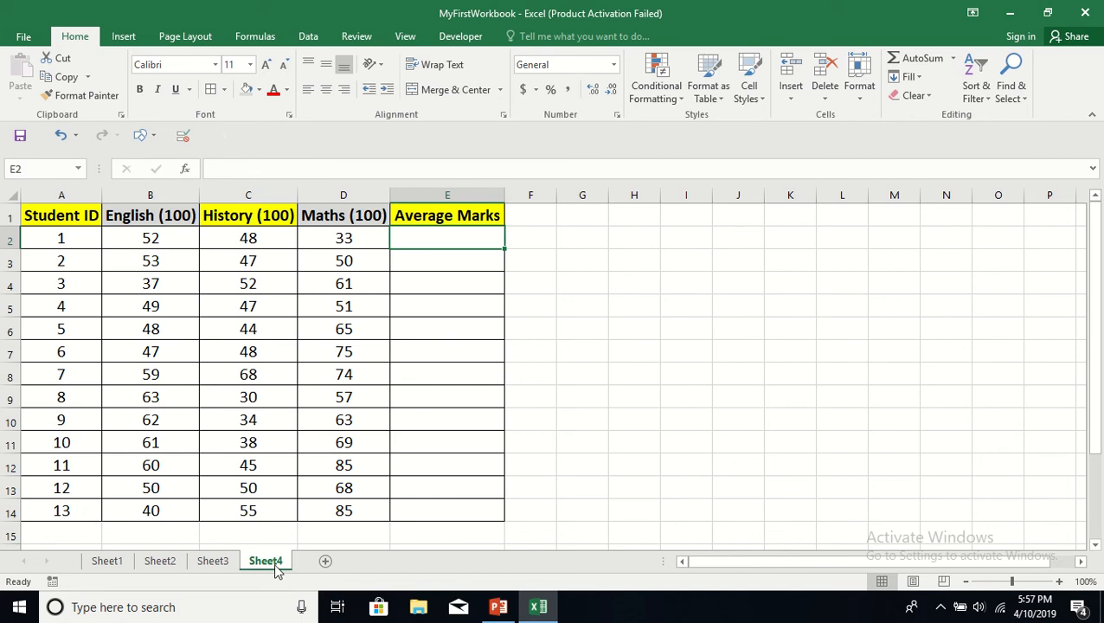
click(116, 562)
click(160, 562)
click(214, 564)
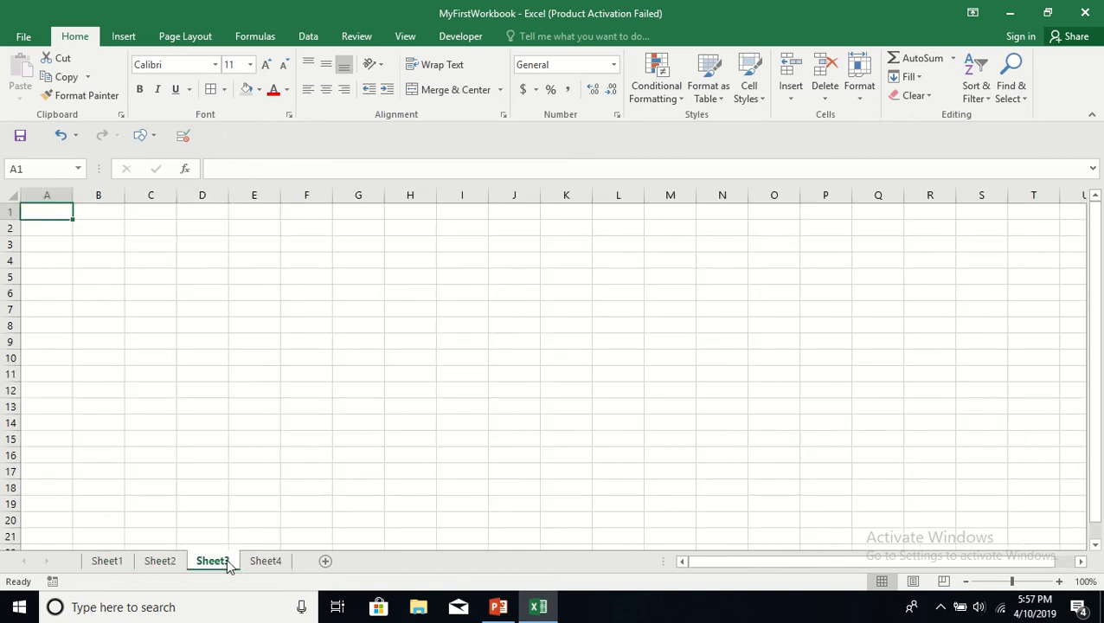
click(265, 563)
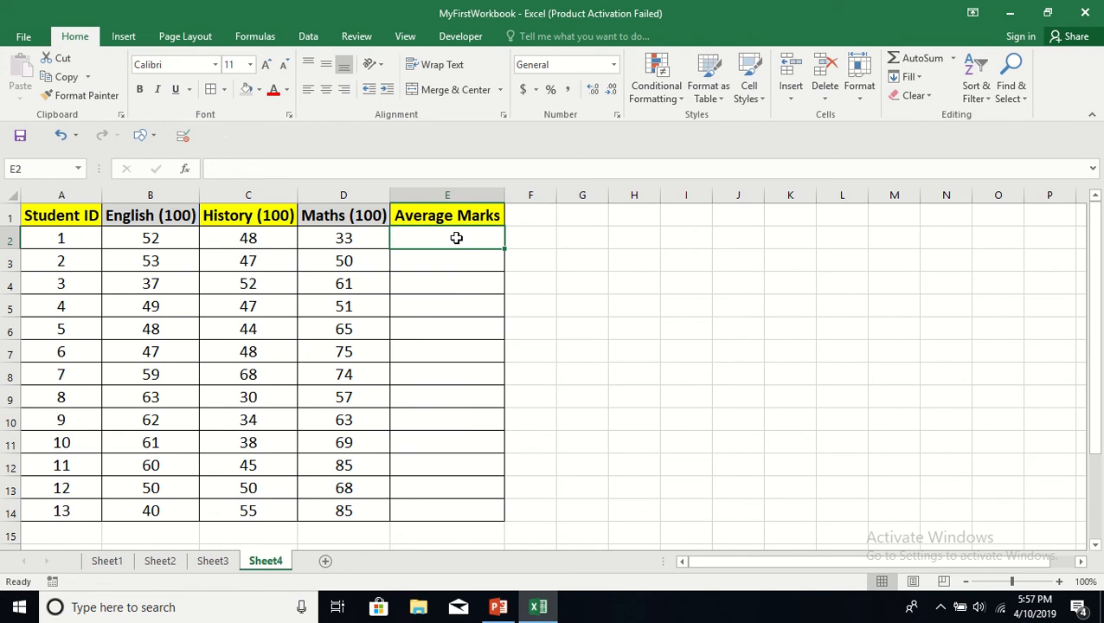
- Enter the formula =AVERAGE(B2,C2,D2) in cell E2 to average the first student's English, History and Maths marks
text(=)
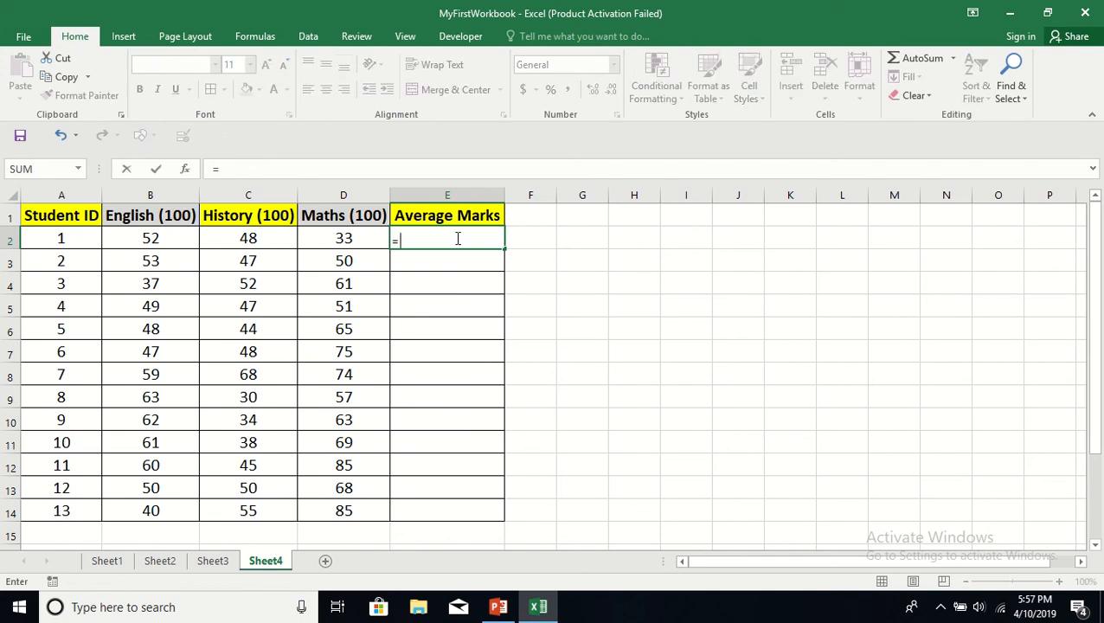
text( aver)
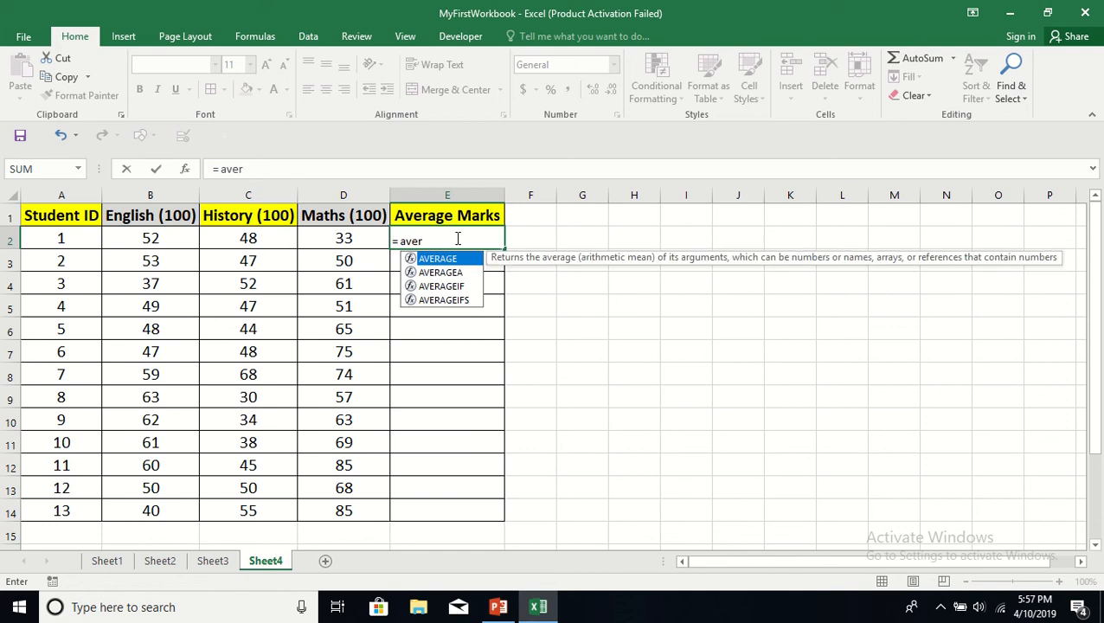
key(BackSpace)
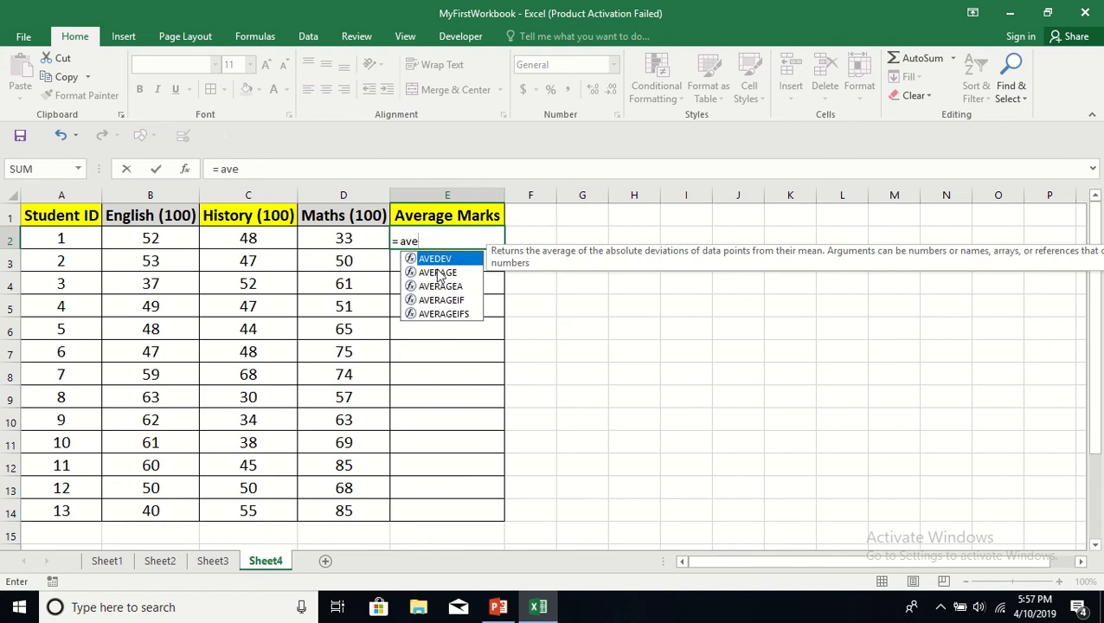
click(438, 275)
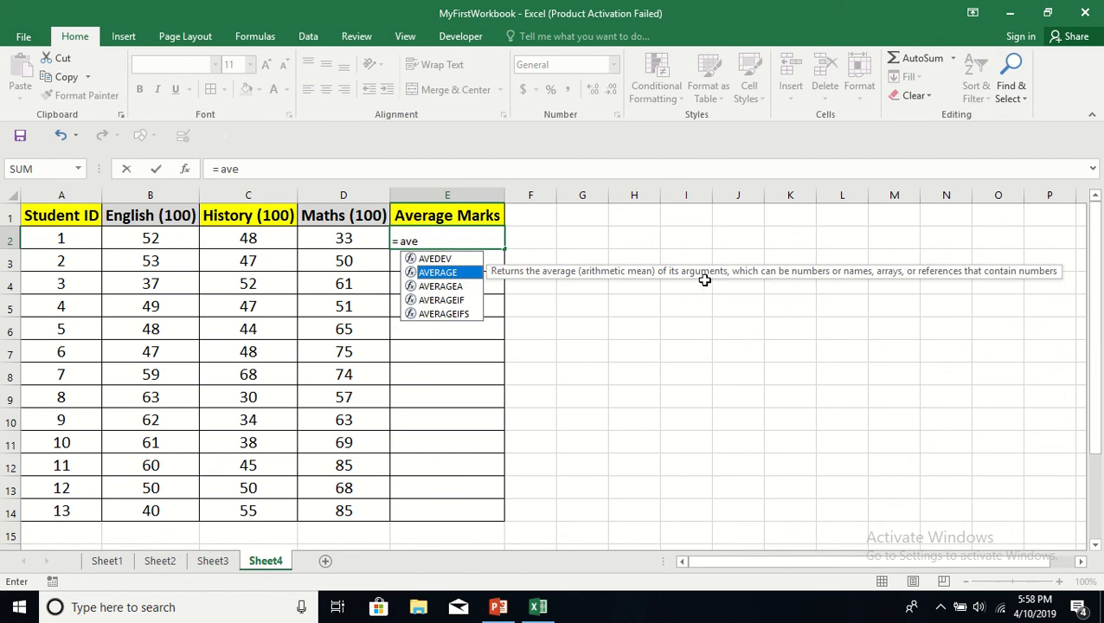
double_click(453, 277)
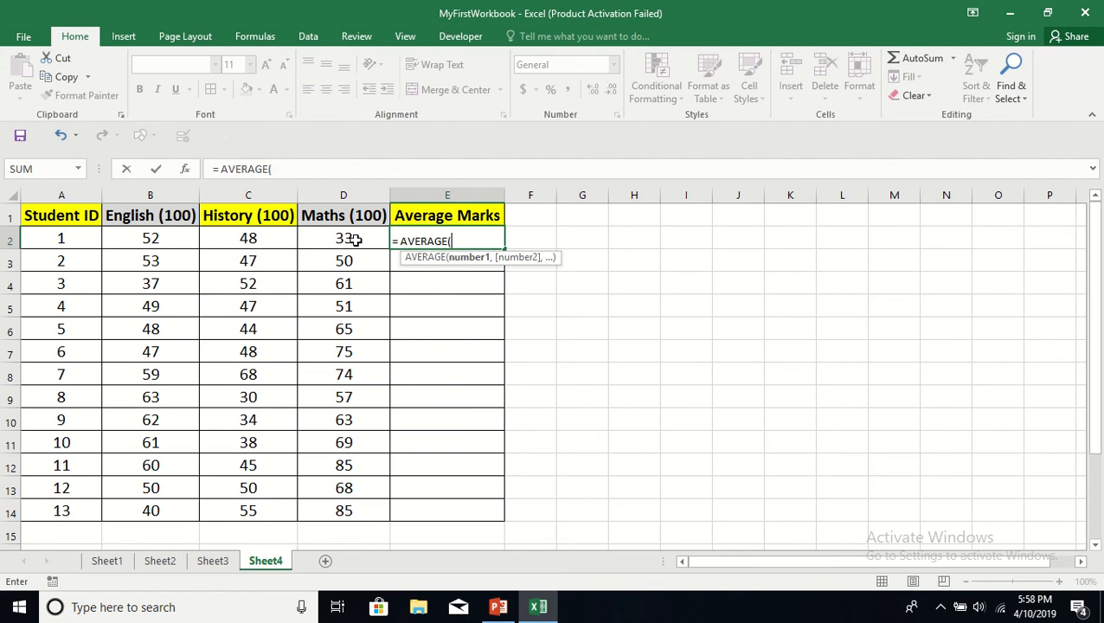
click(153, 240)
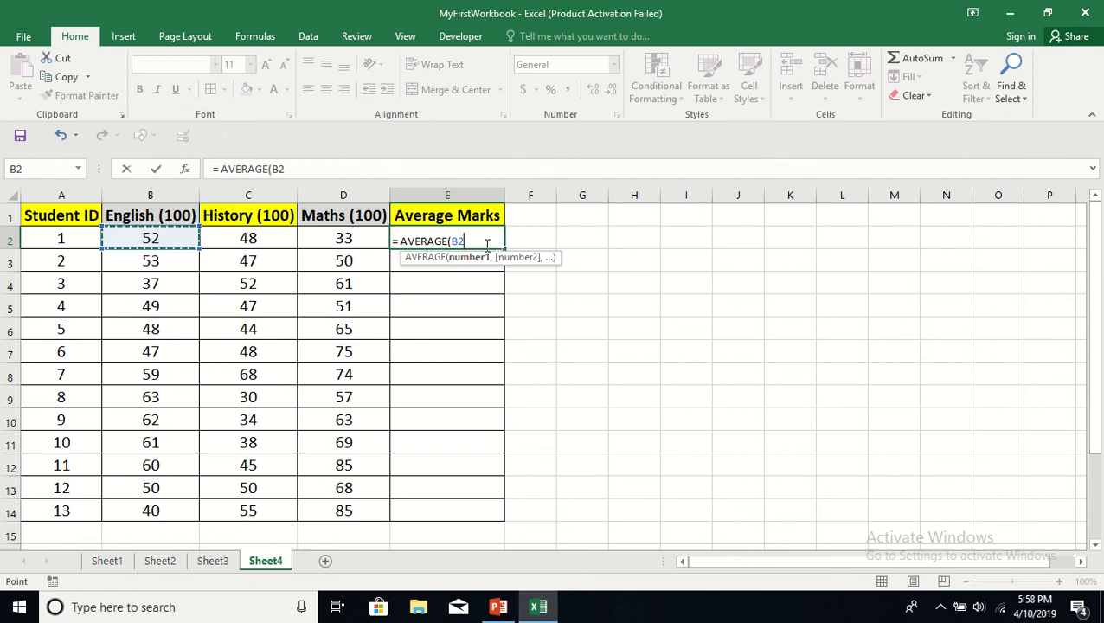
text(,)
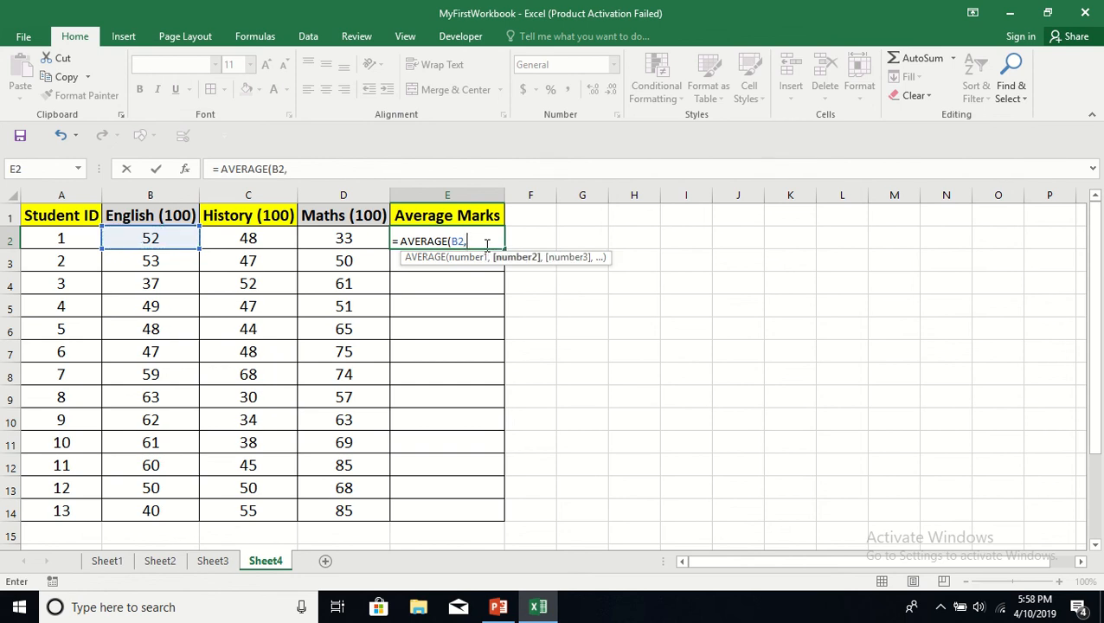
click(248, 239)
text(,)
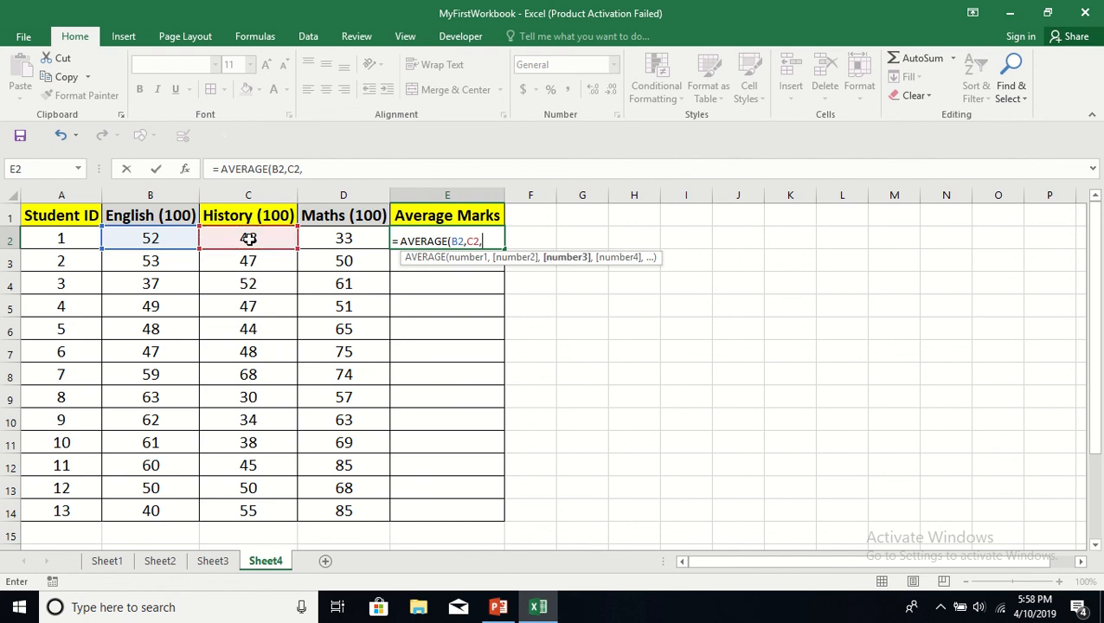
click(344, 238)
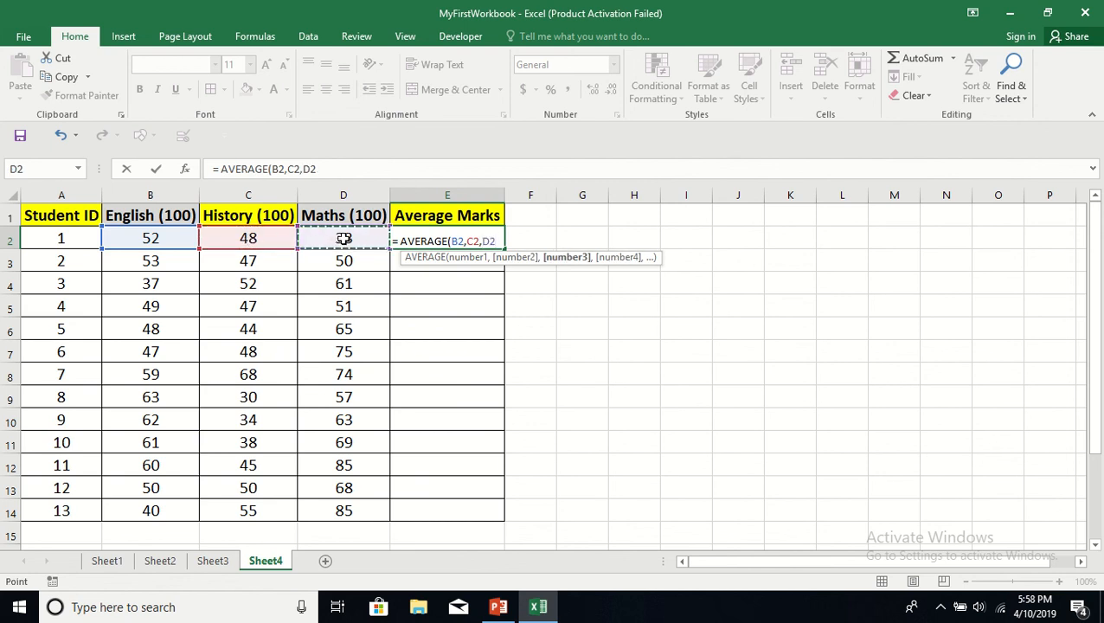
text())
key(Return)
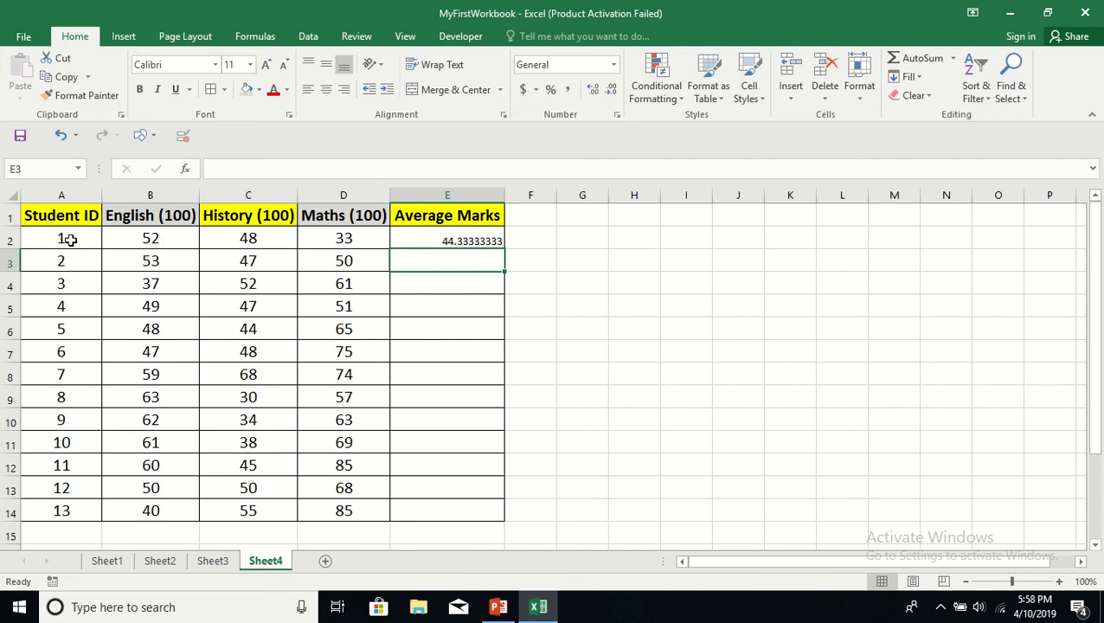
- Replace the formula in cell E2 with the range version =AVERAGE(B2:D2)
click(456, 241)
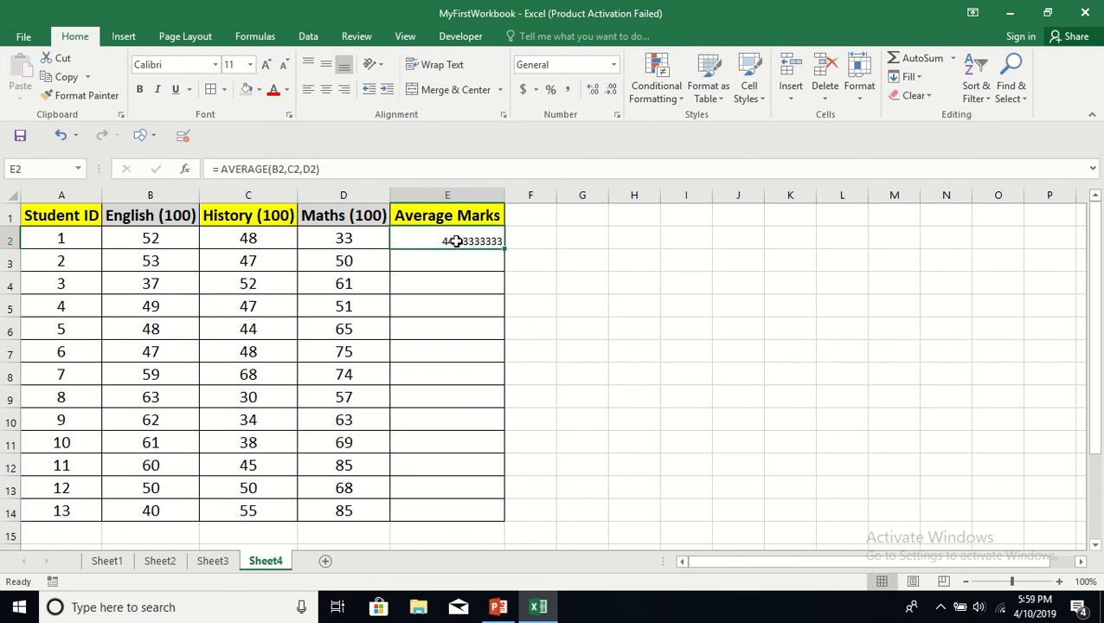
click(334, 169)
key(shift+Home)
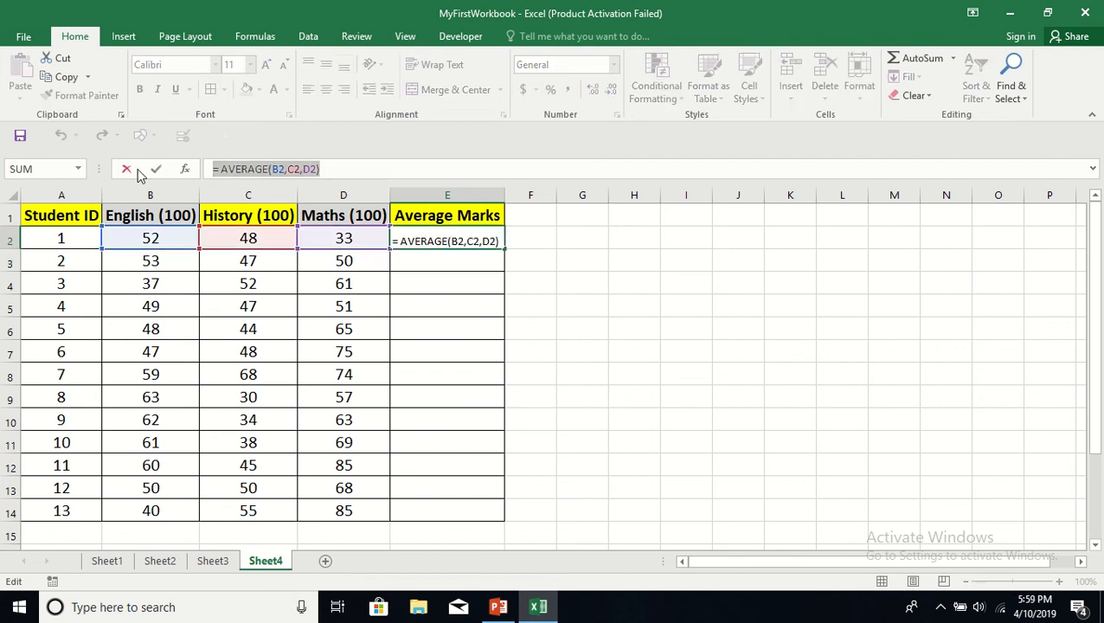
text(=ave)
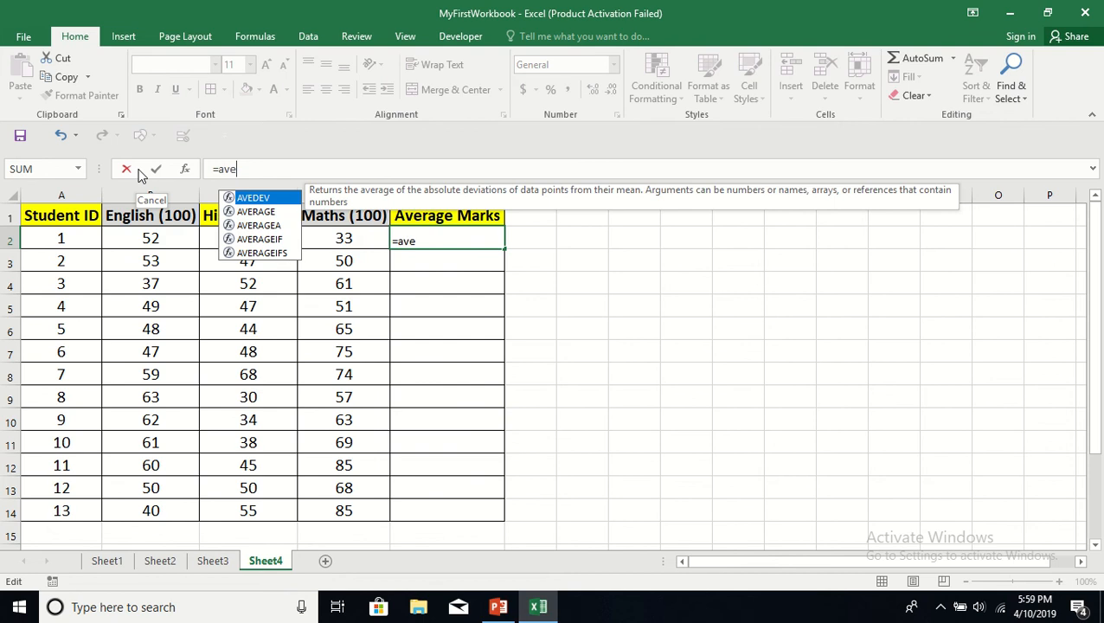
double_click(256, 212)
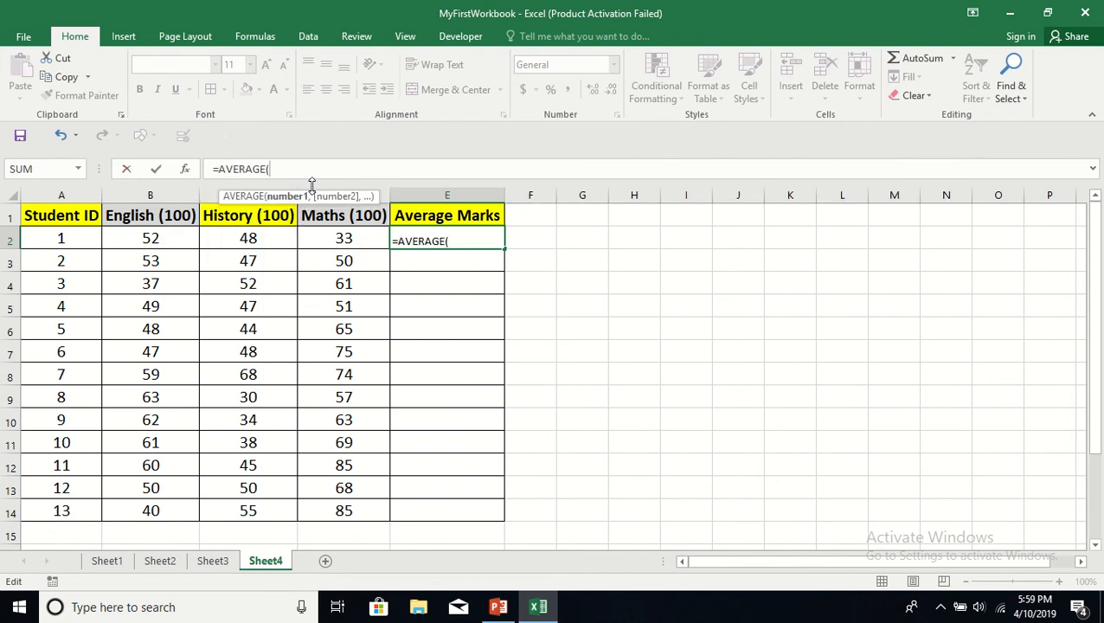
click(152, 238)
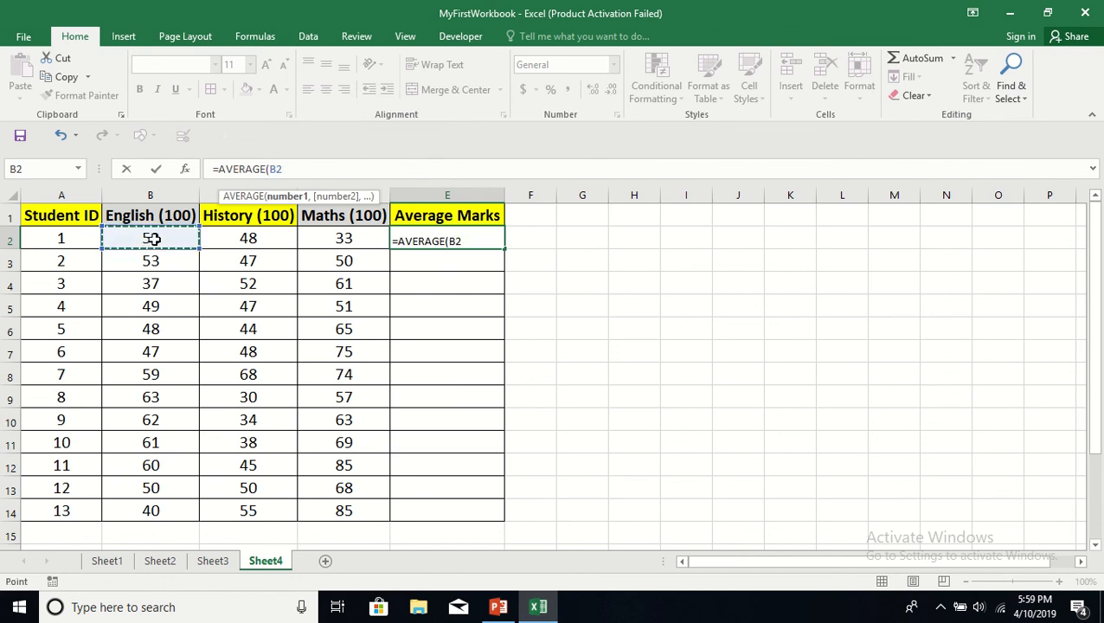
drag(152, 239, 332, 240)
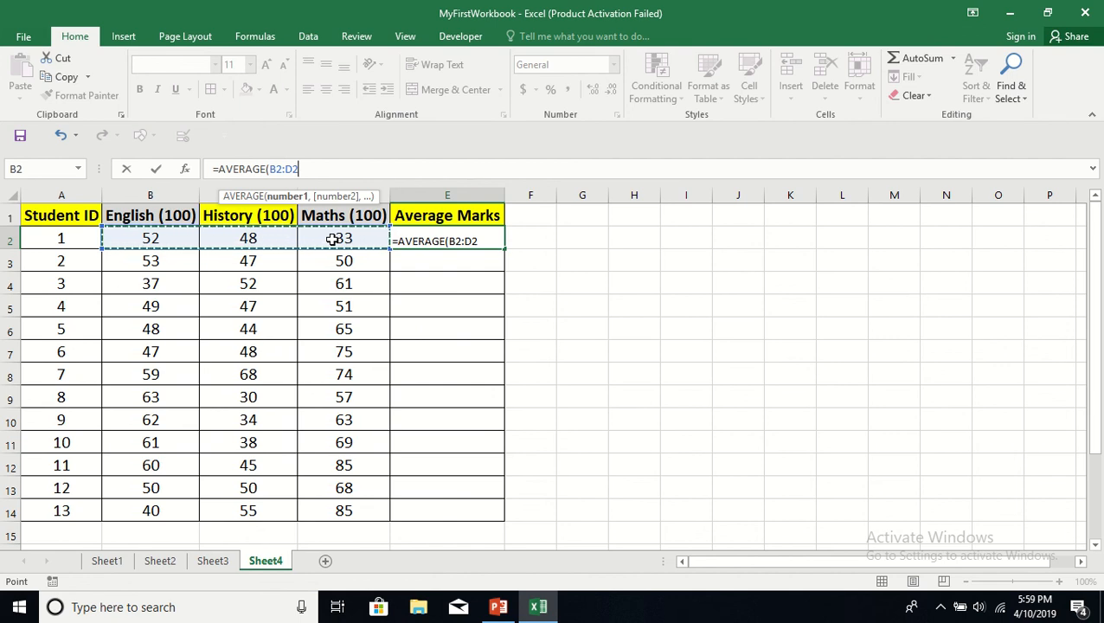
text())
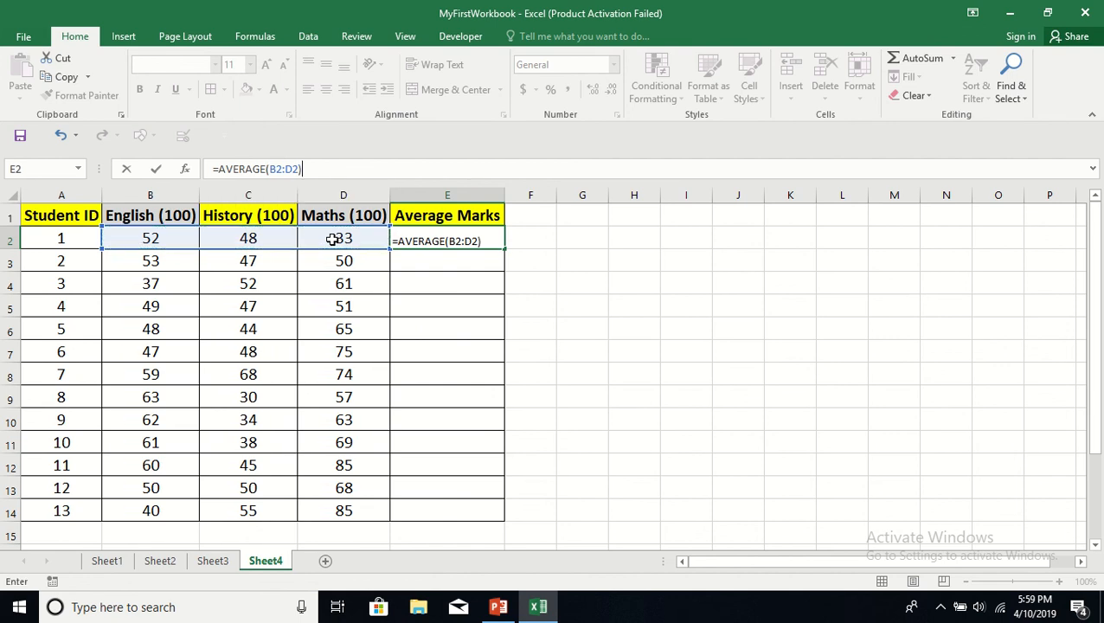
key(Return)
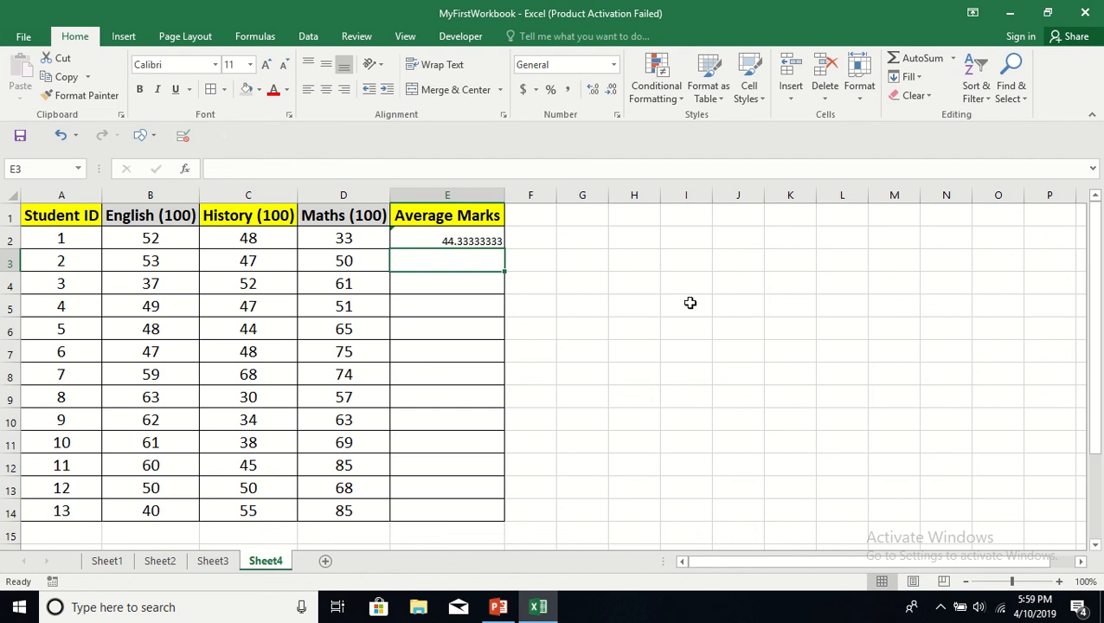
- Fill the average formula from E2 down to E14 and check the copied formulas in E3 and E4
click(467, 240)
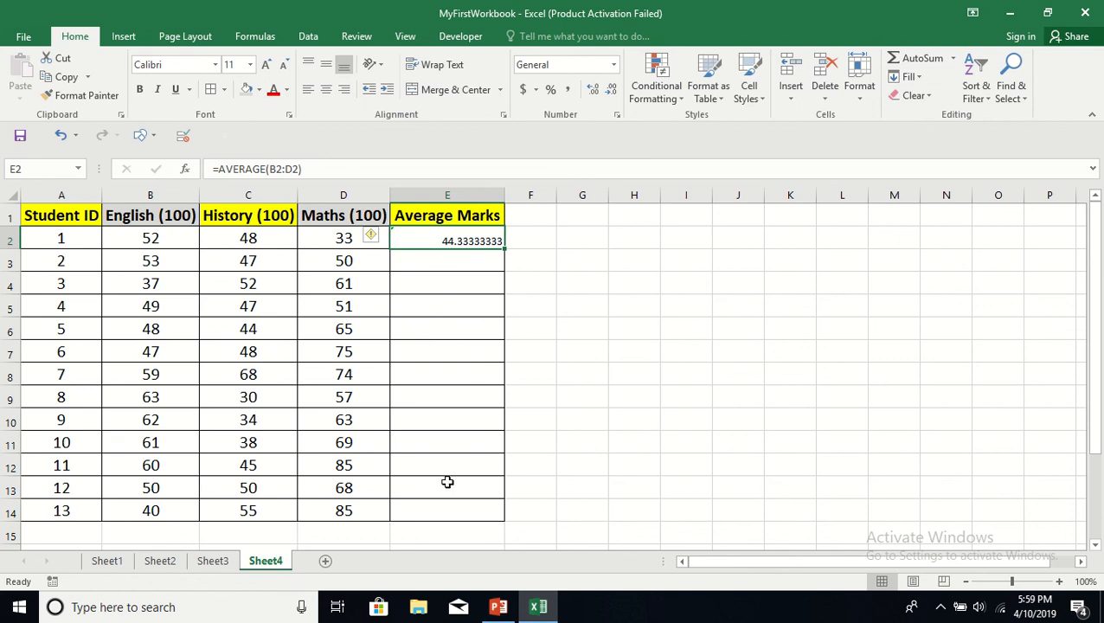
double_click(502, 249)
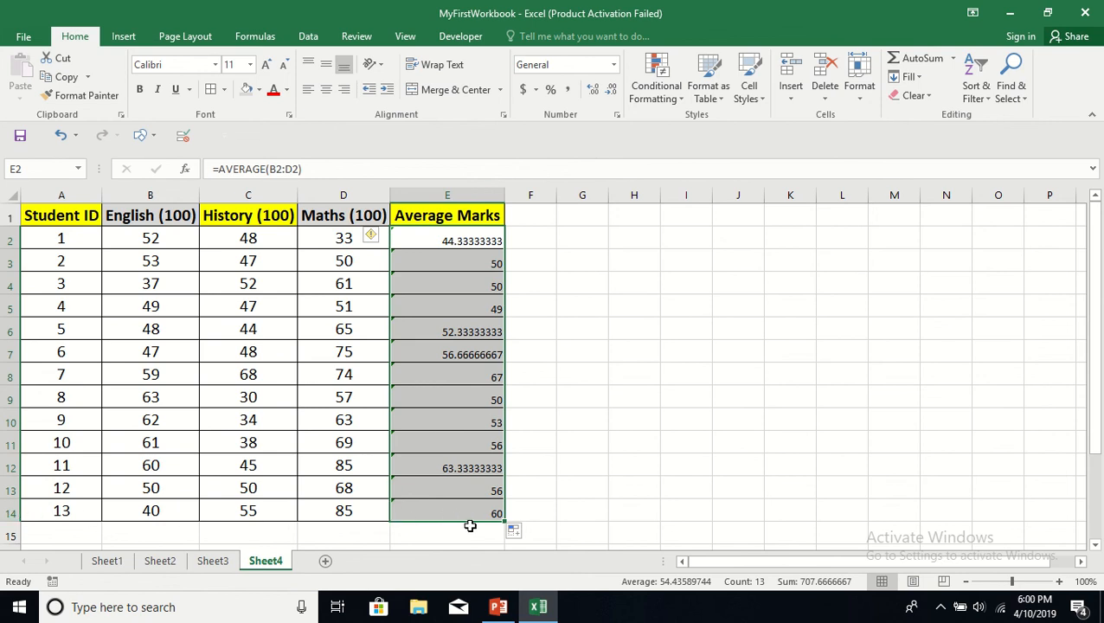
click(443, 265)
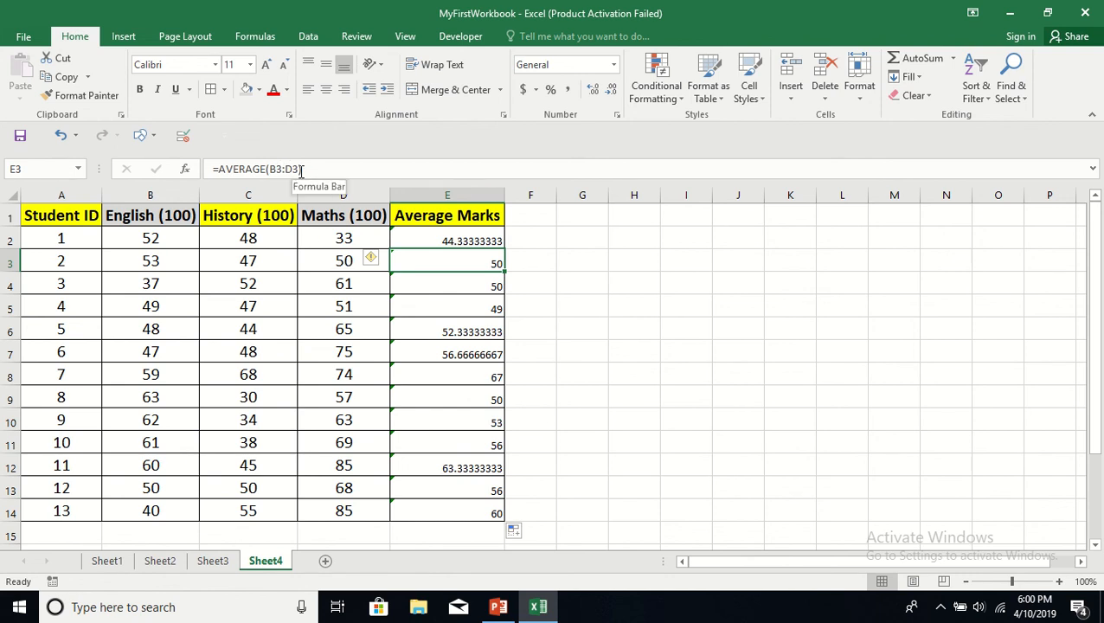
click(424, 280)
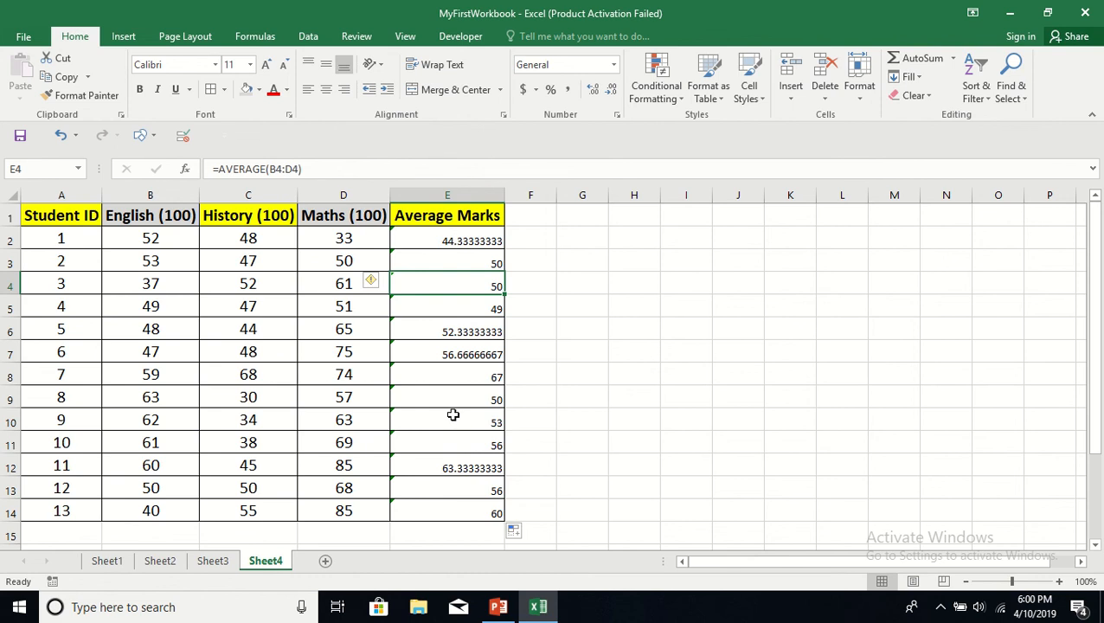
click(567, 328)
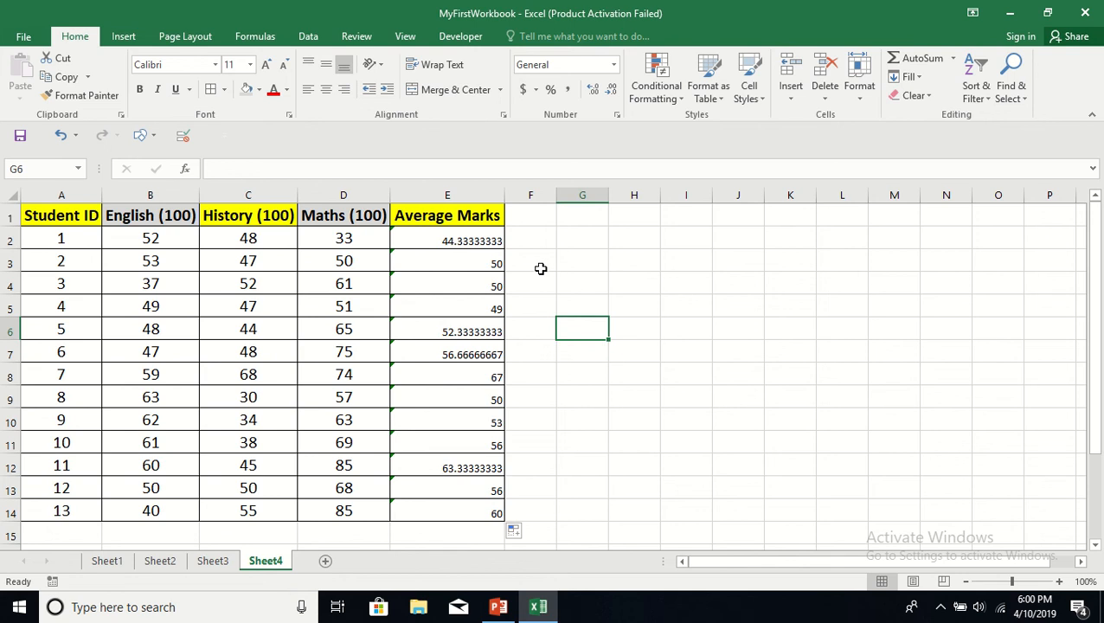
- Increase the font size of the average values in E2:E14 to 16
click(460, 238)
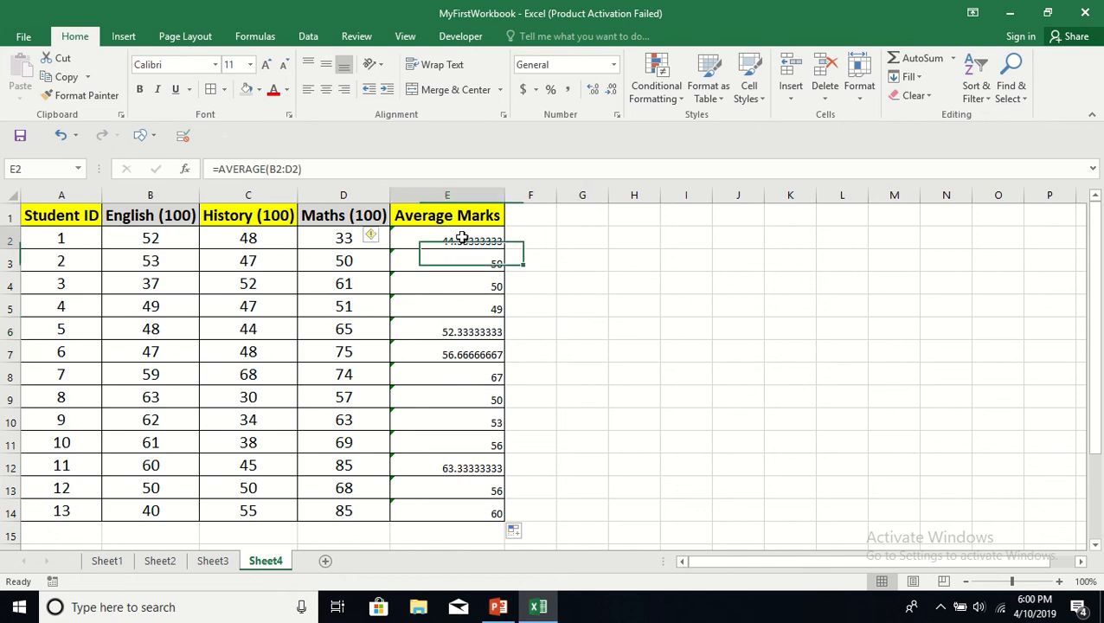
click(342, 241)
click(550, 262)
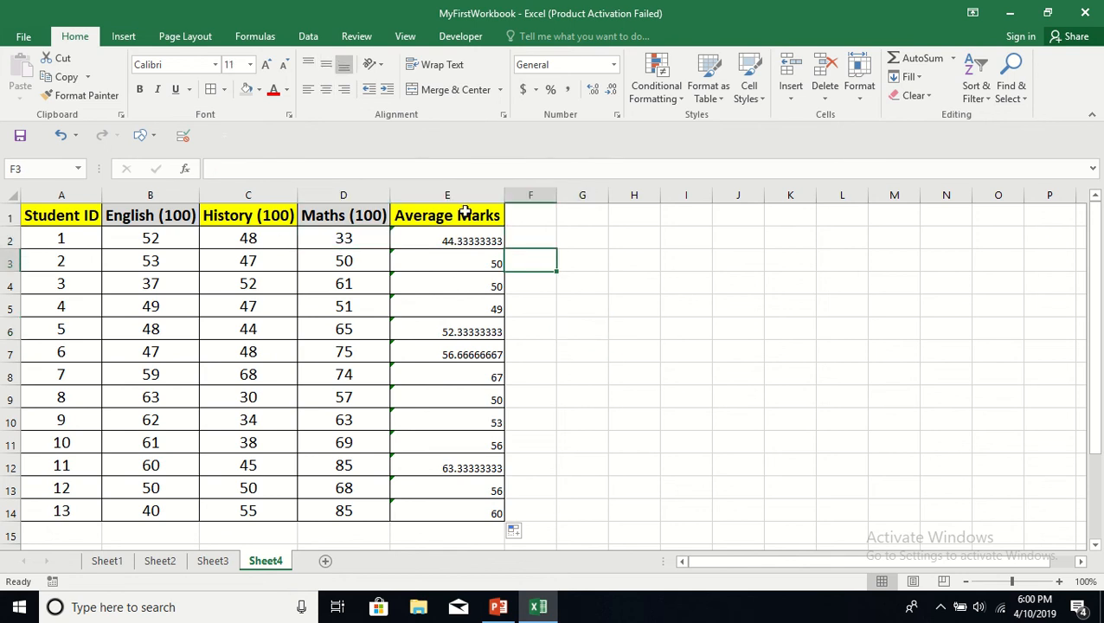
drag(456, 234, 444, 515)
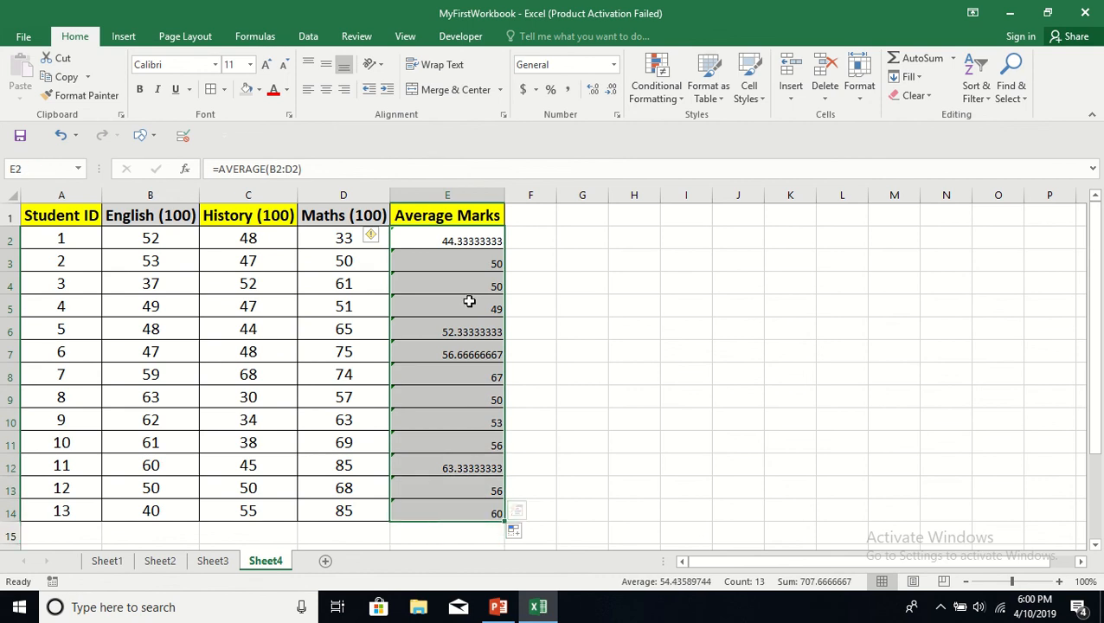
click(265, 66)
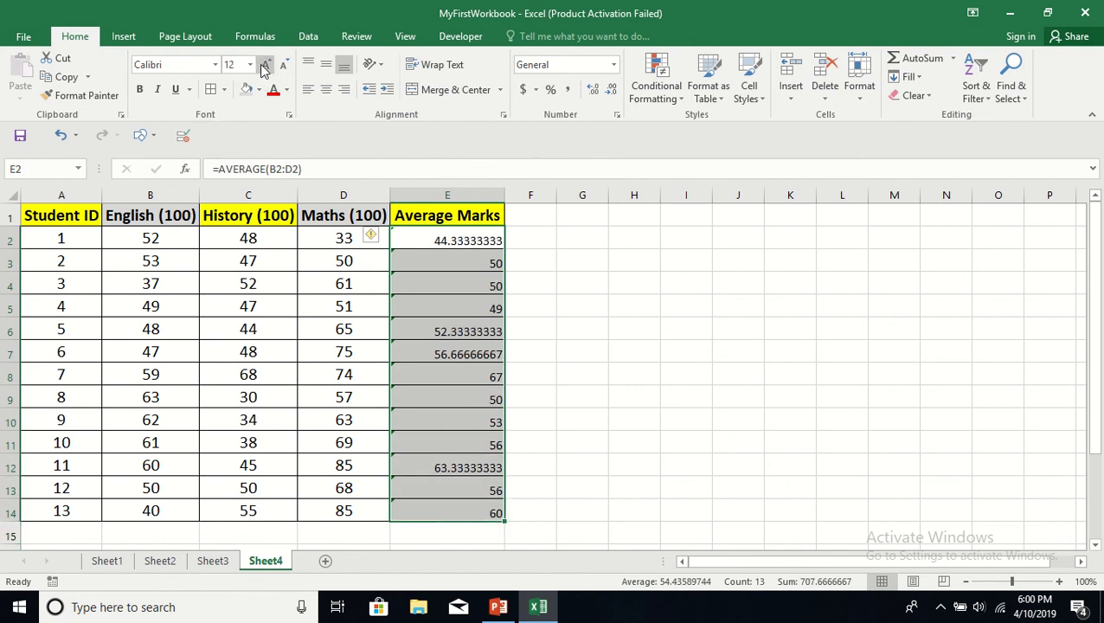
click(265, 65)
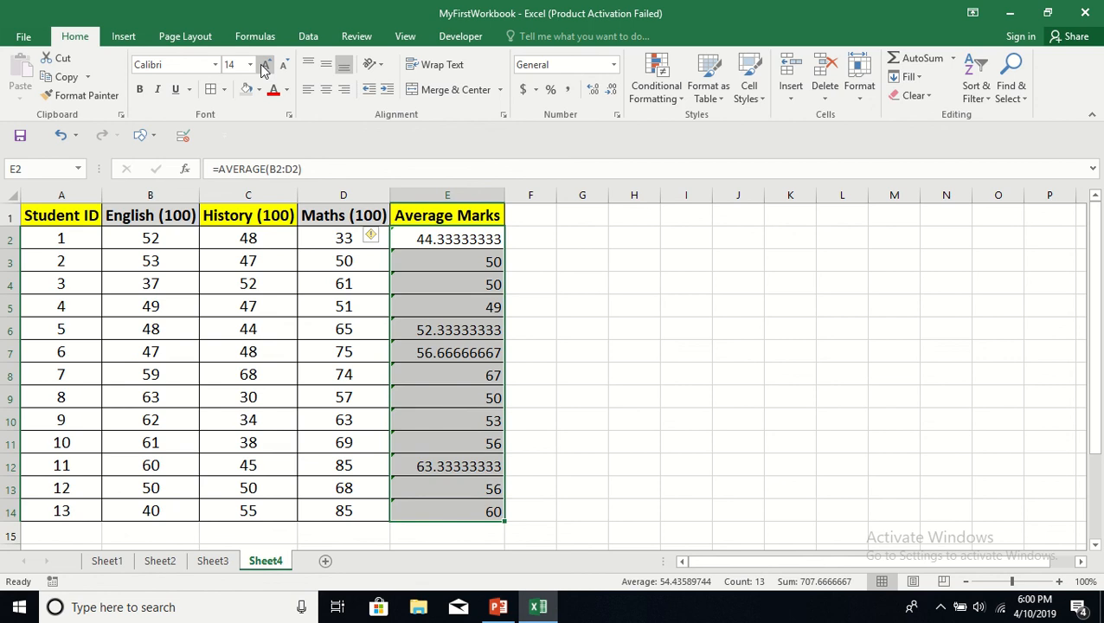
click(265, 66)
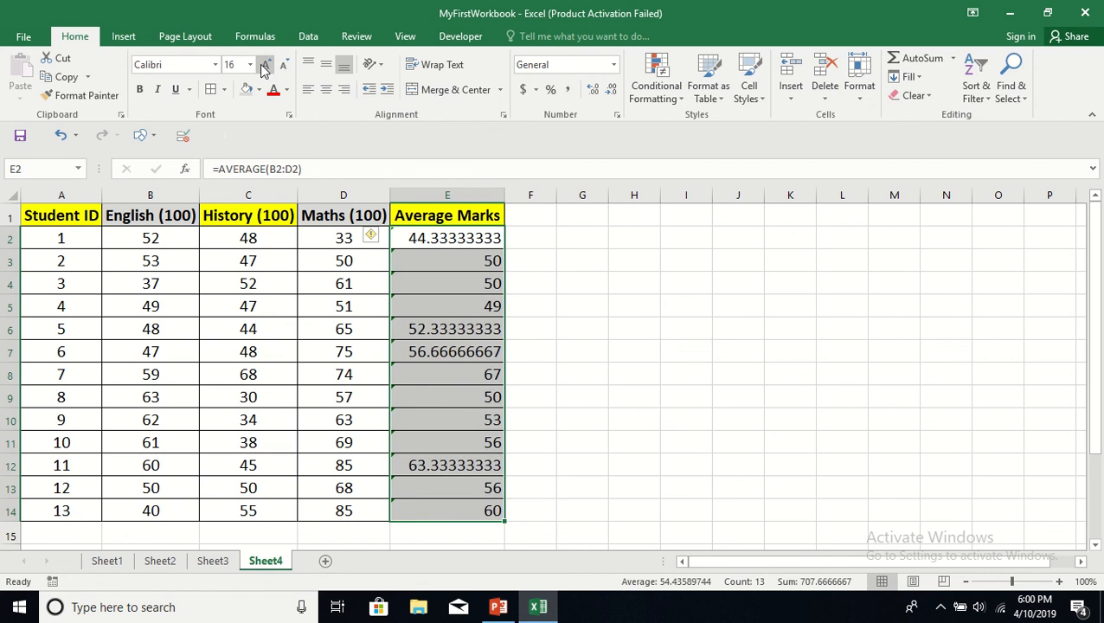
click(343, 238)
click(479, 241)
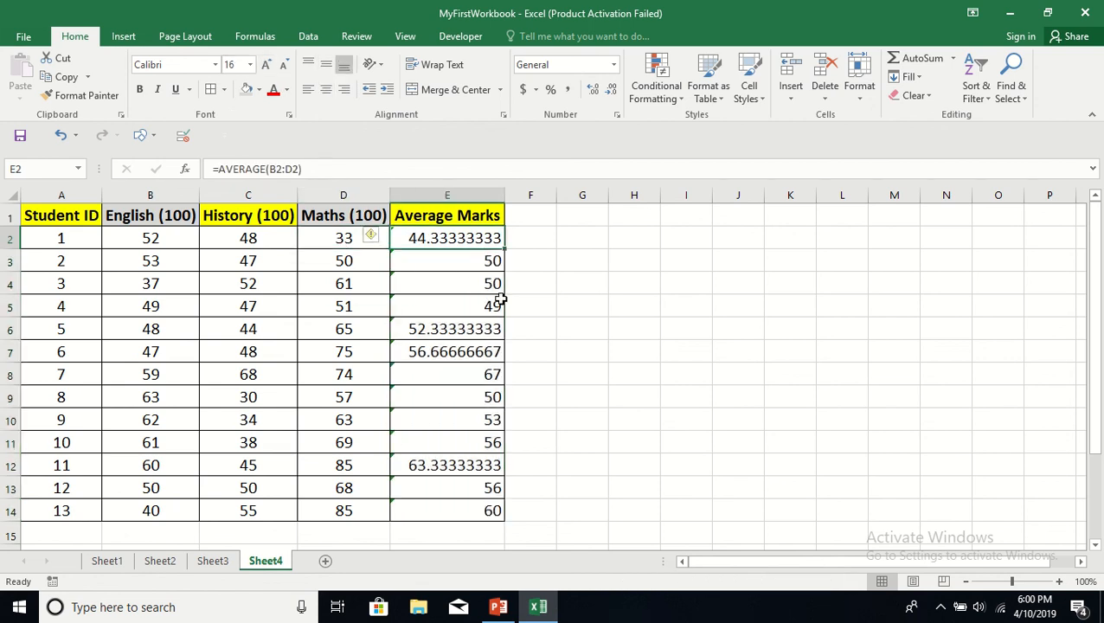
- Format the average marks in E2:E14 as Number with 2 decimal places
click(592, 348)
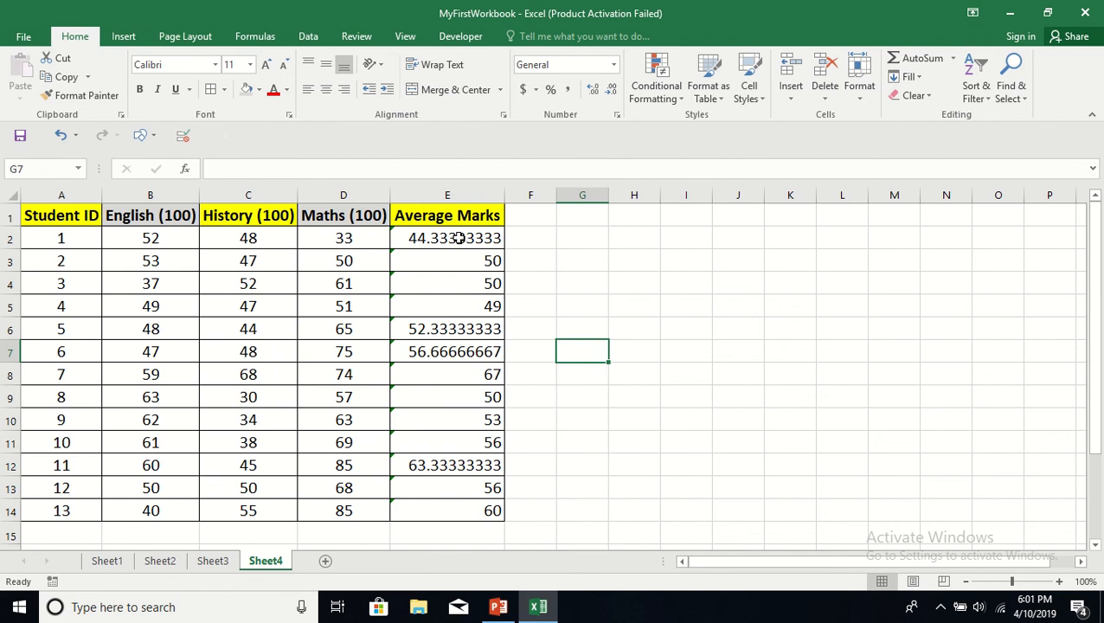
drag(463, 238, 455, 510)
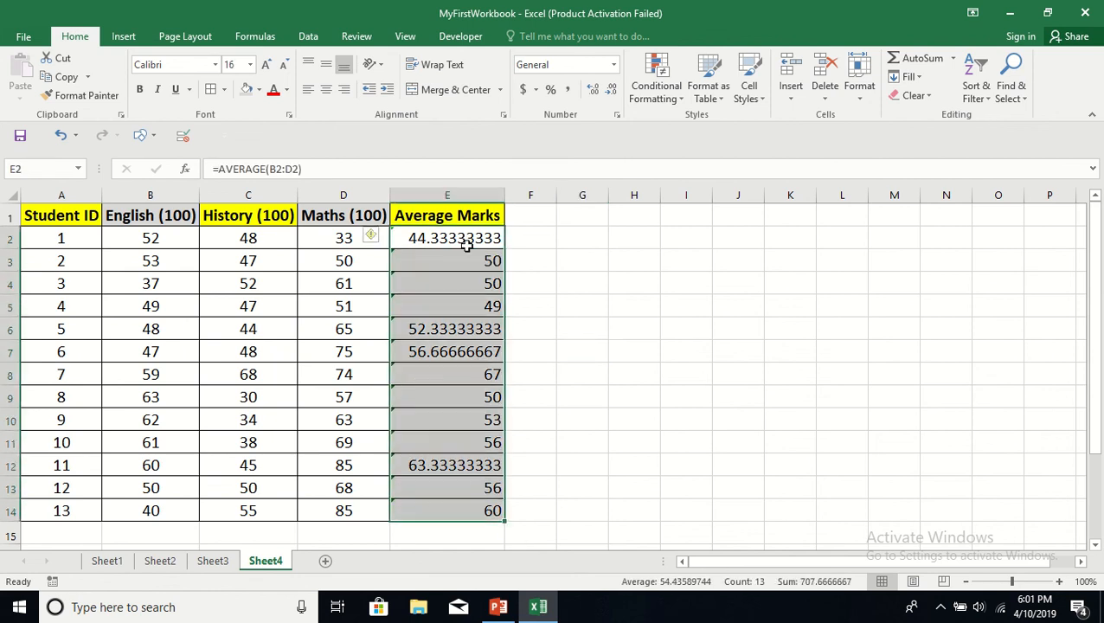
right_click(451, 240)
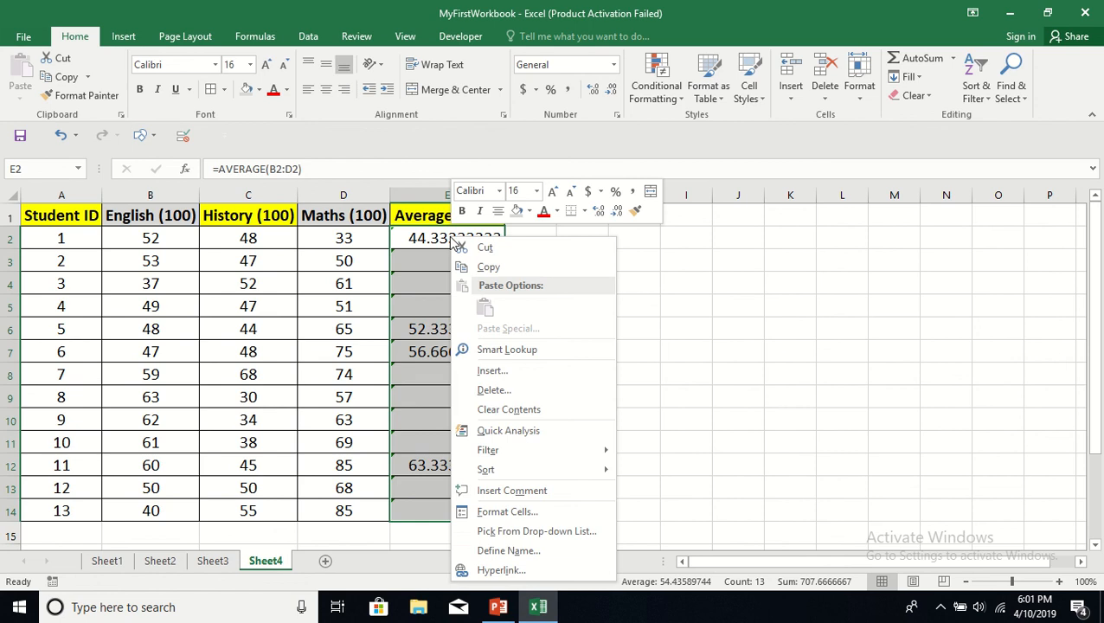
click(510, 515)
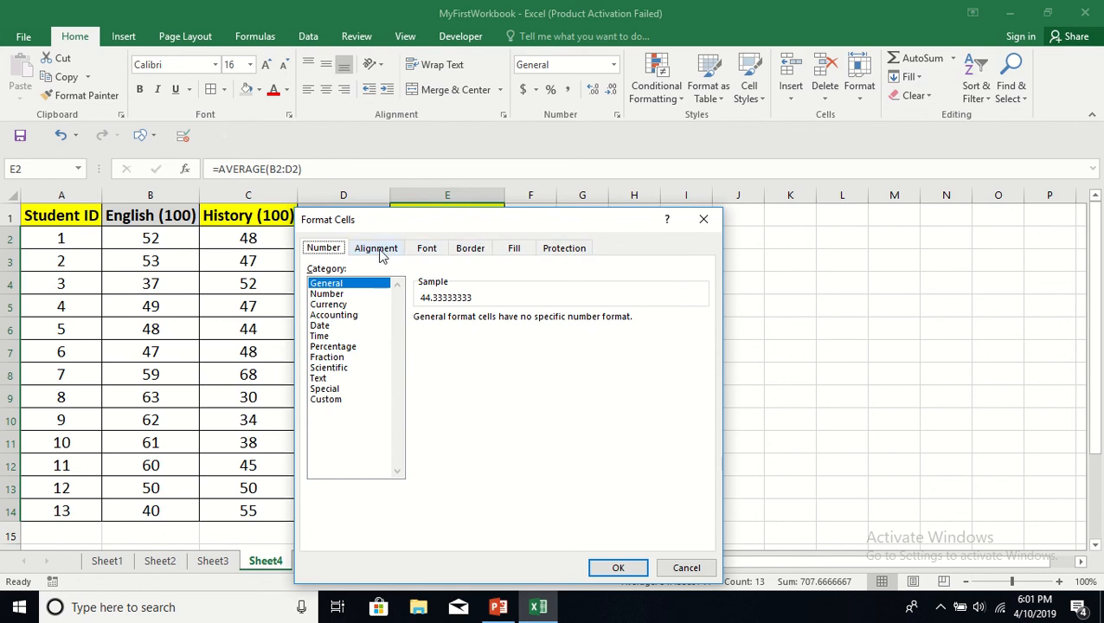
click(337, 295)
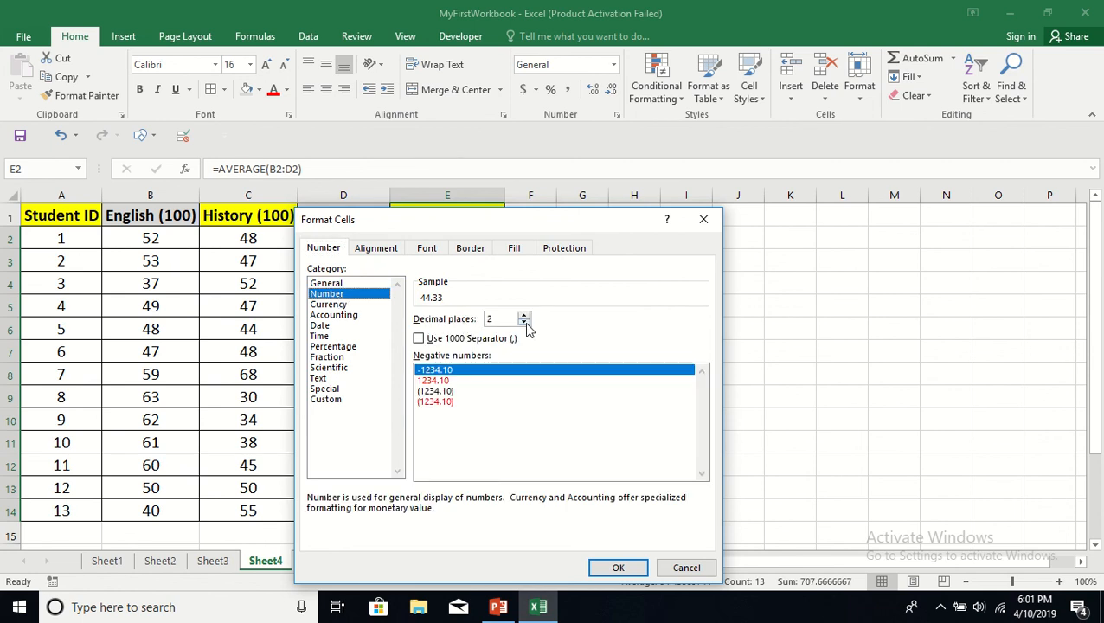
click(525, 323)
click(525, 323)
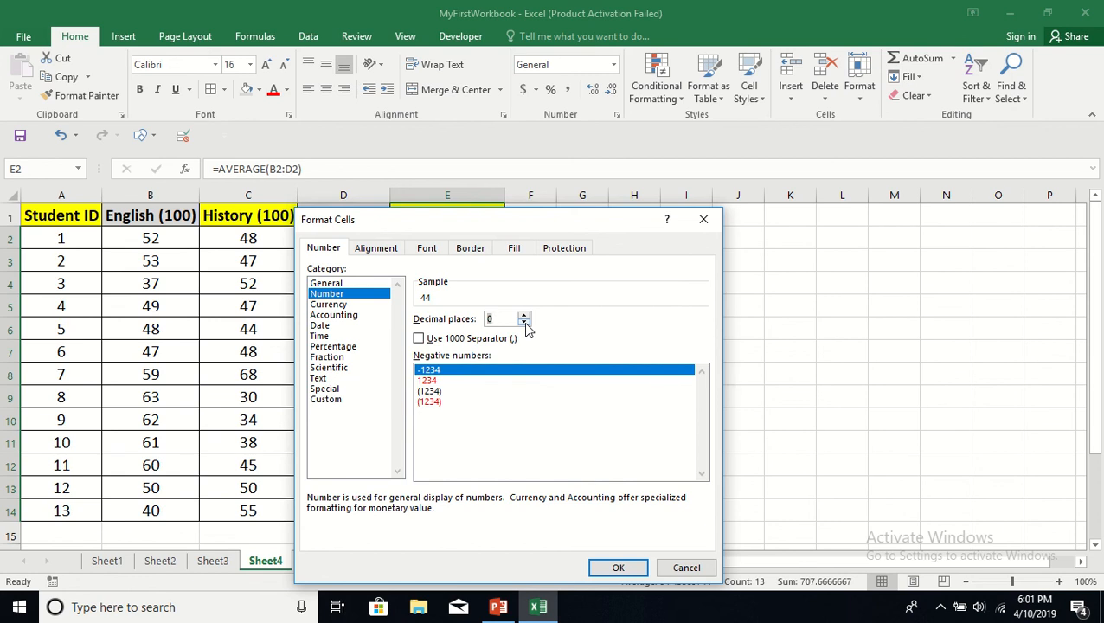
click(523, 316)
click(523, 316)
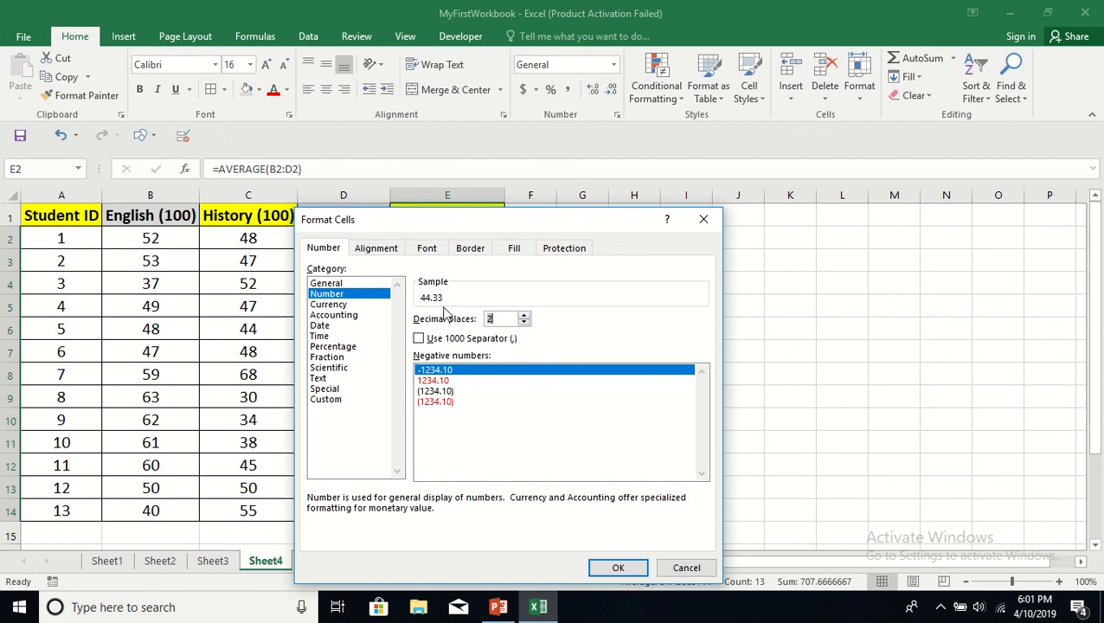
click(619, 569)
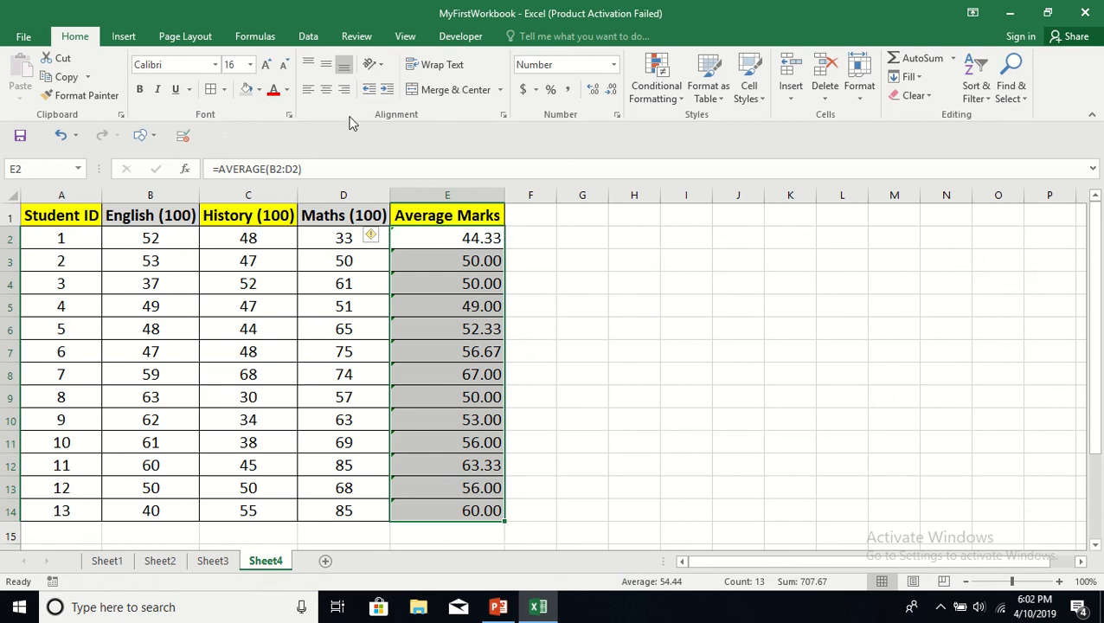
- Center the average marks in E2:E14 horizontally
click(328, 96)
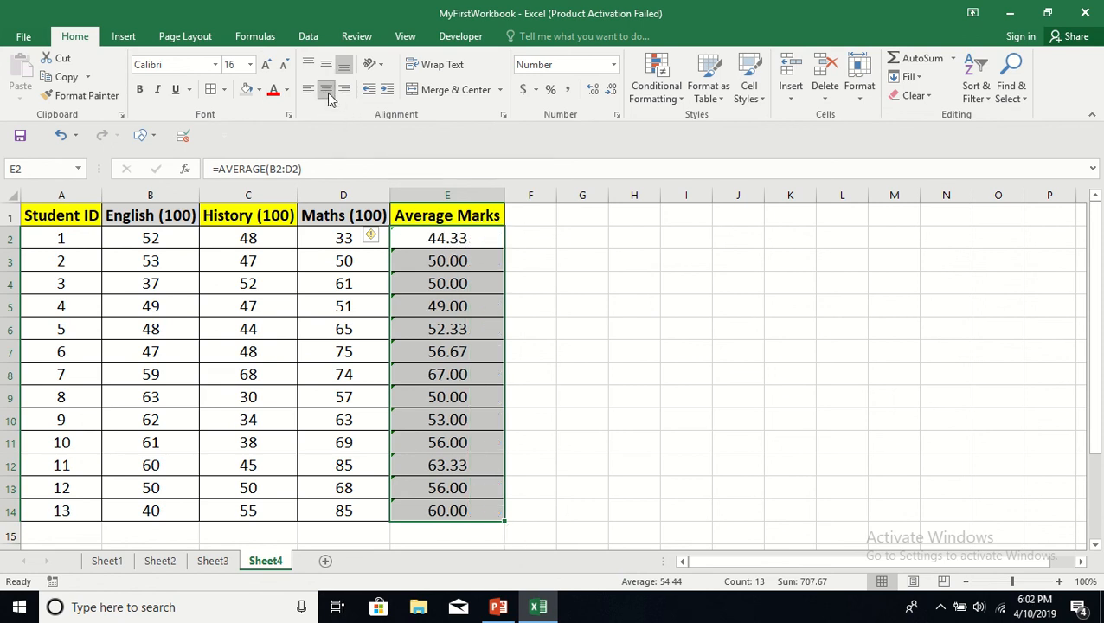
click(623, 325)
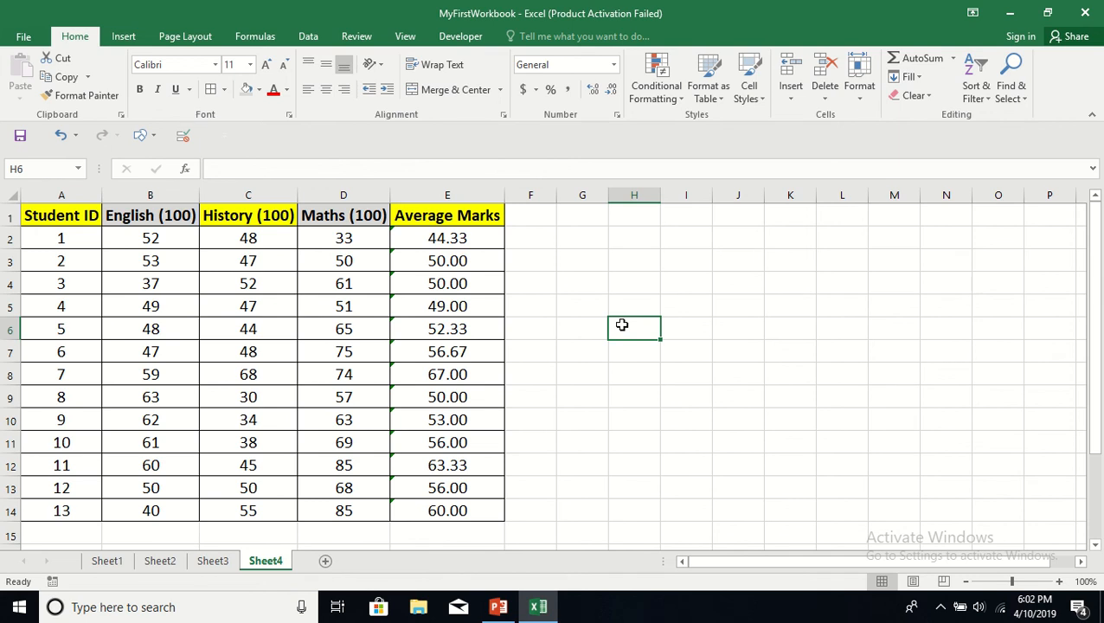
click(463, 238)
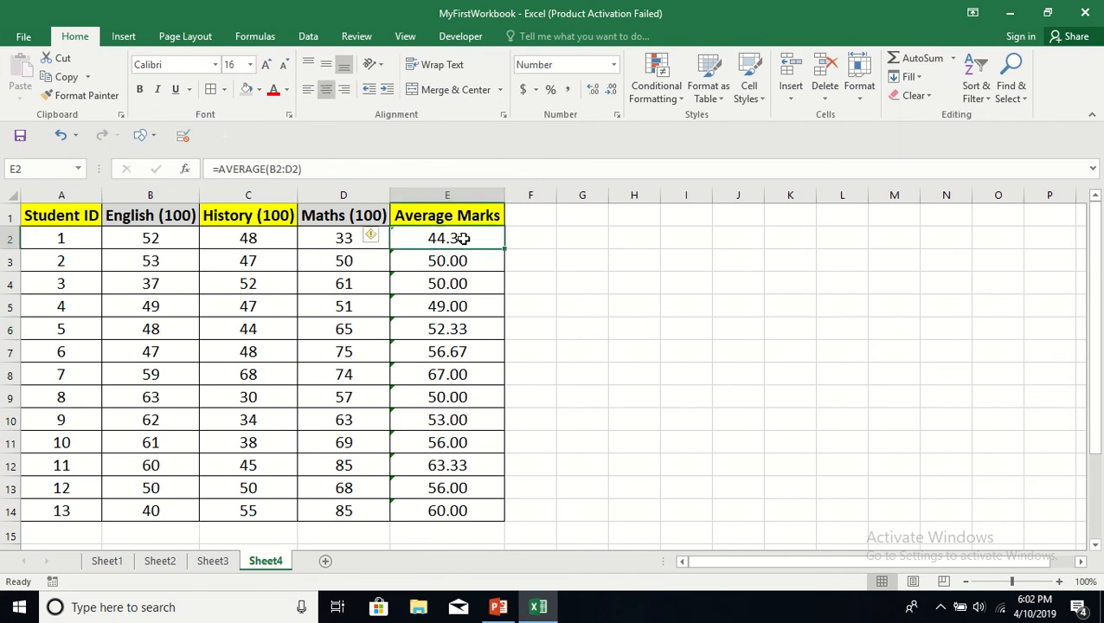
- Add the column header TOTAL in cell F1, beside Average Marks
click(530, 217)
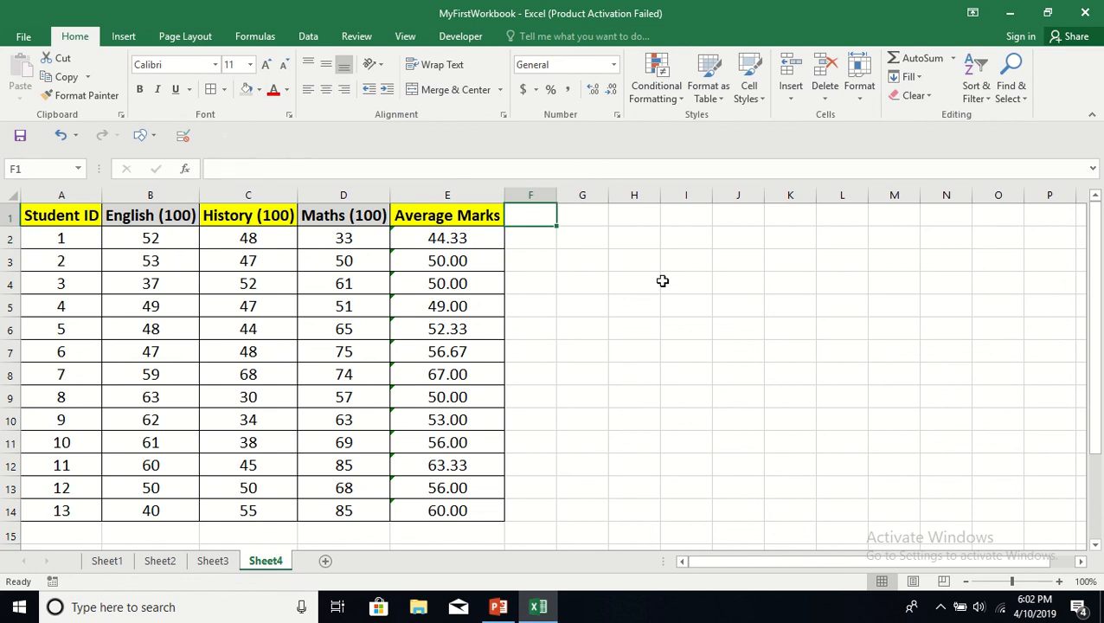
text(TOTAL)
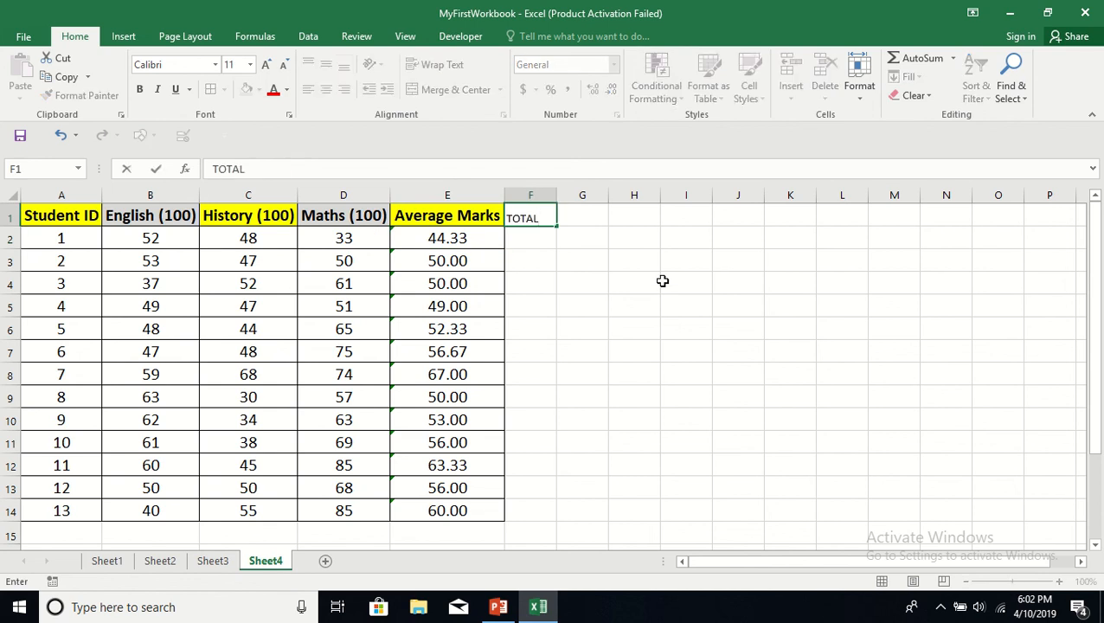
click(635, 289)
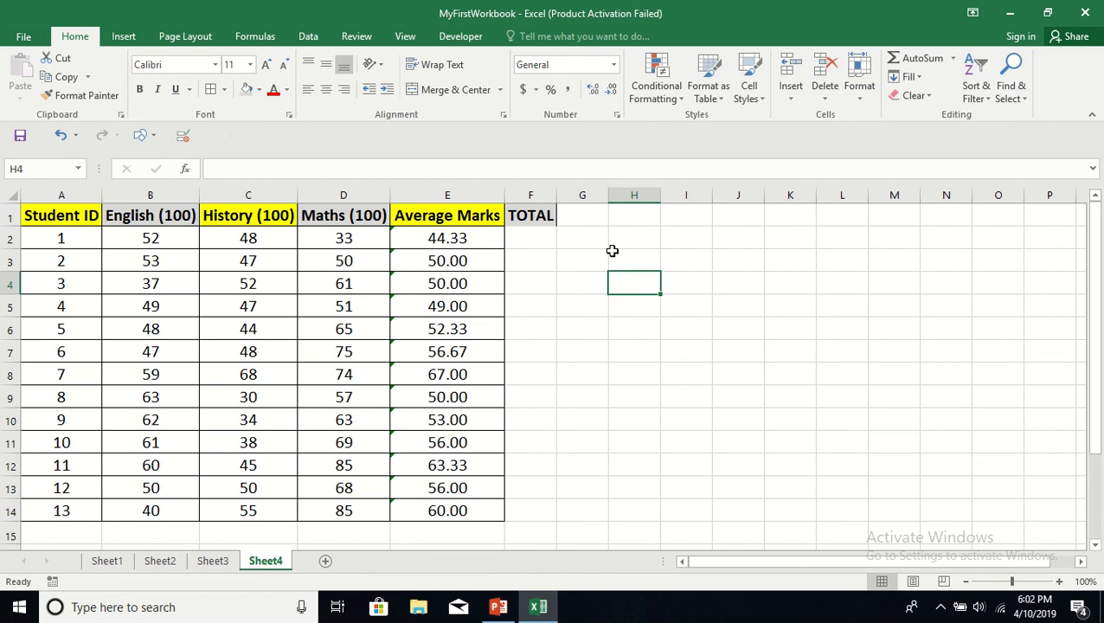
- Enter the formula =B2+C2+D2 in cell F2 to total the first student's English, History and Maths marks
click(537, 239)
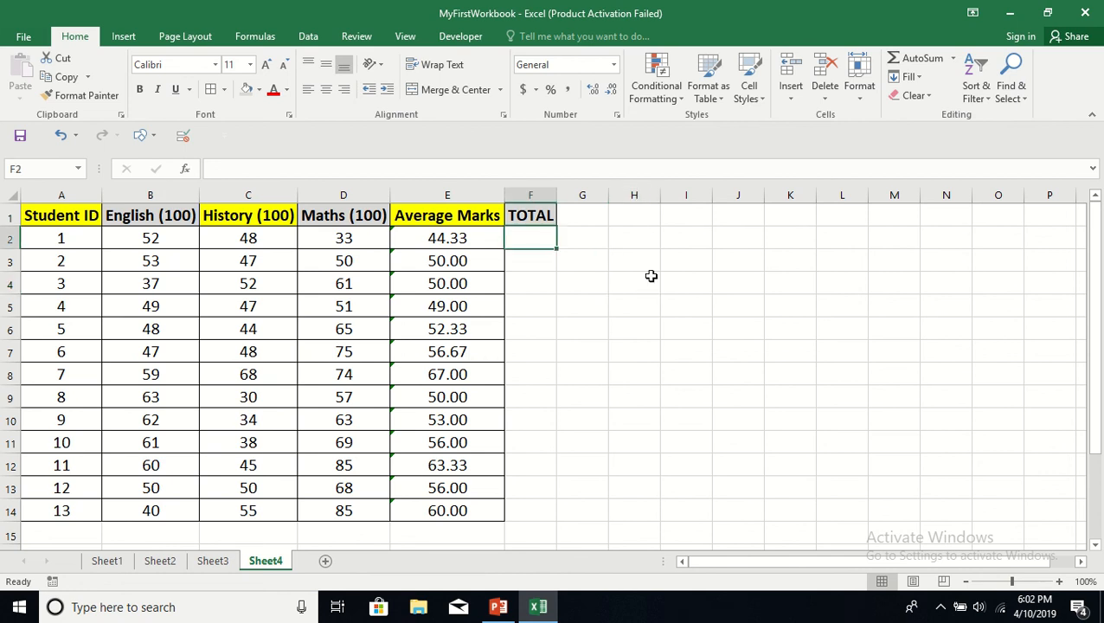
text(=)
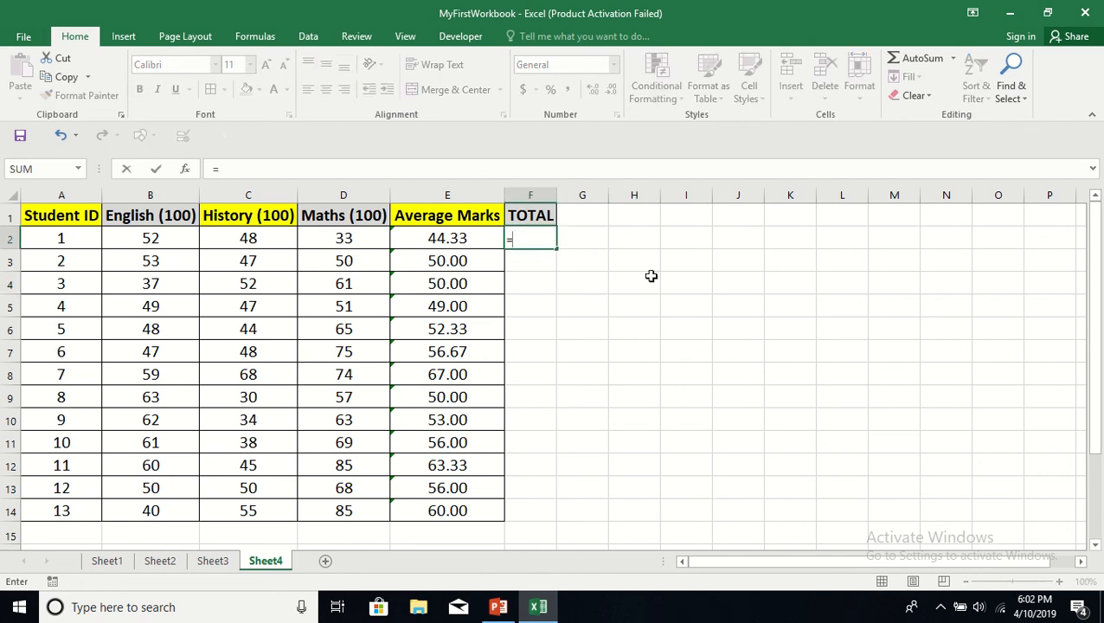
click(171, 240)
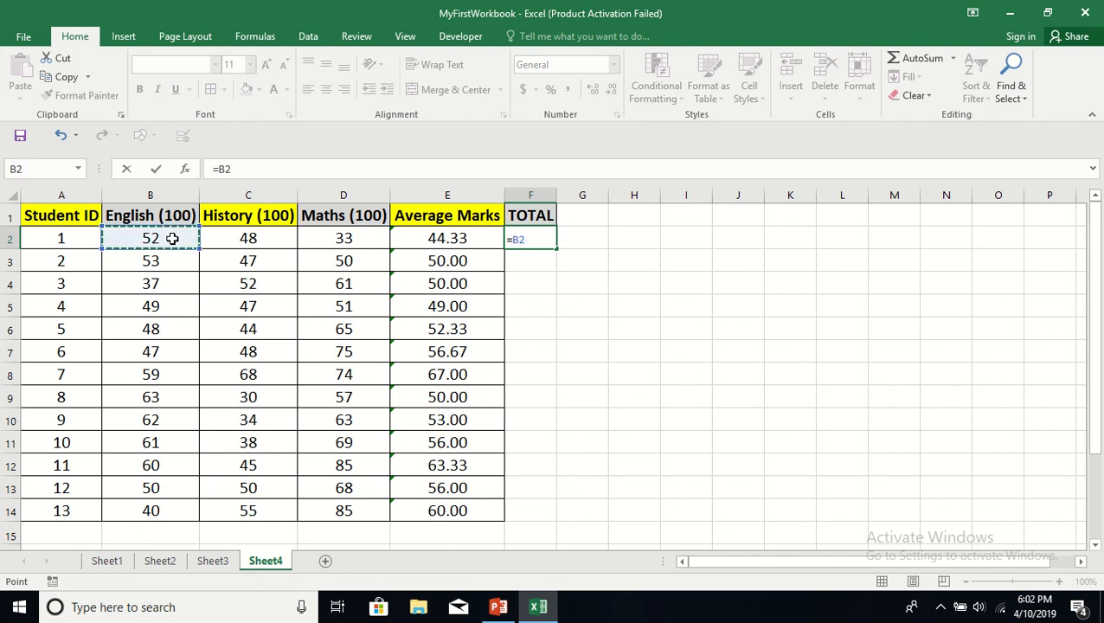
text(+)
click(230, 236)
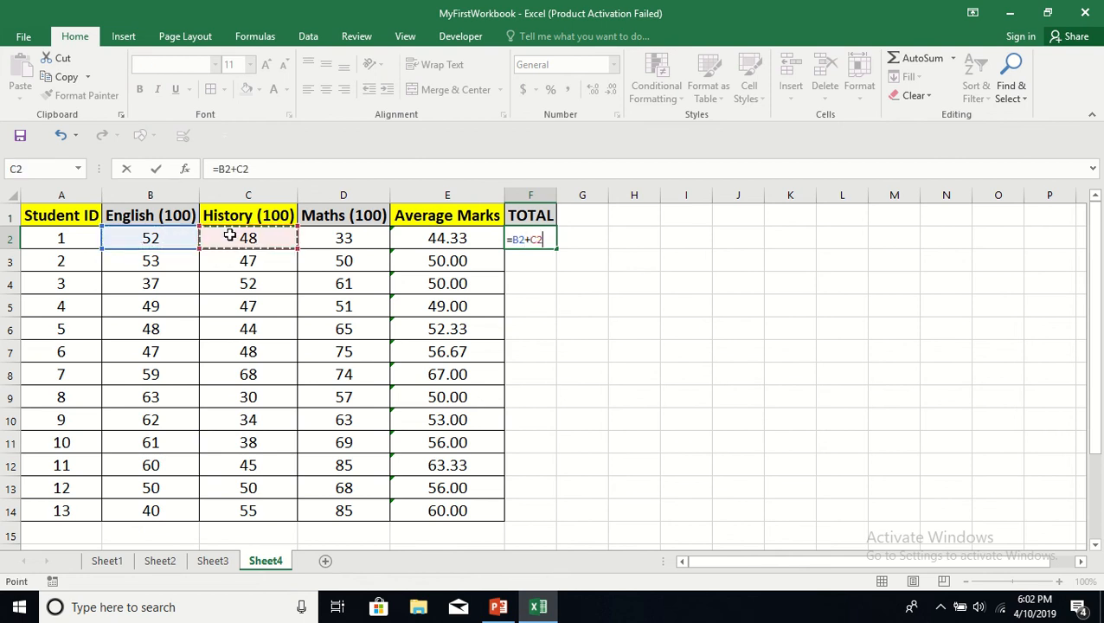
text(+)
click(354, 236)
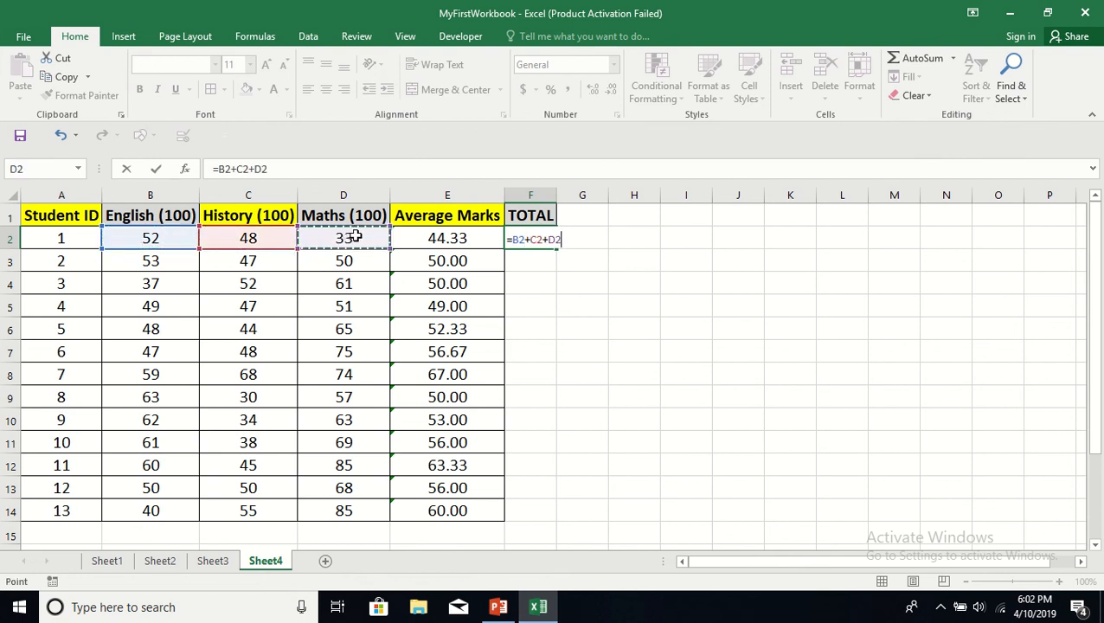
key(Return)
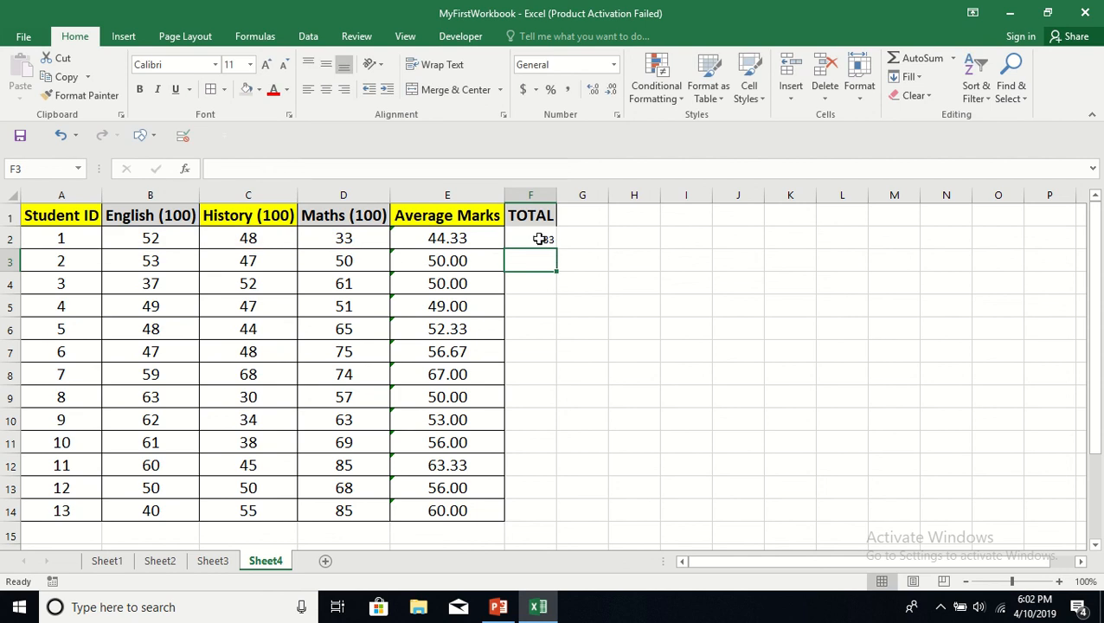
- Replace the formula in cell F2 with =SUM(B2:D2)
click(538, 239)
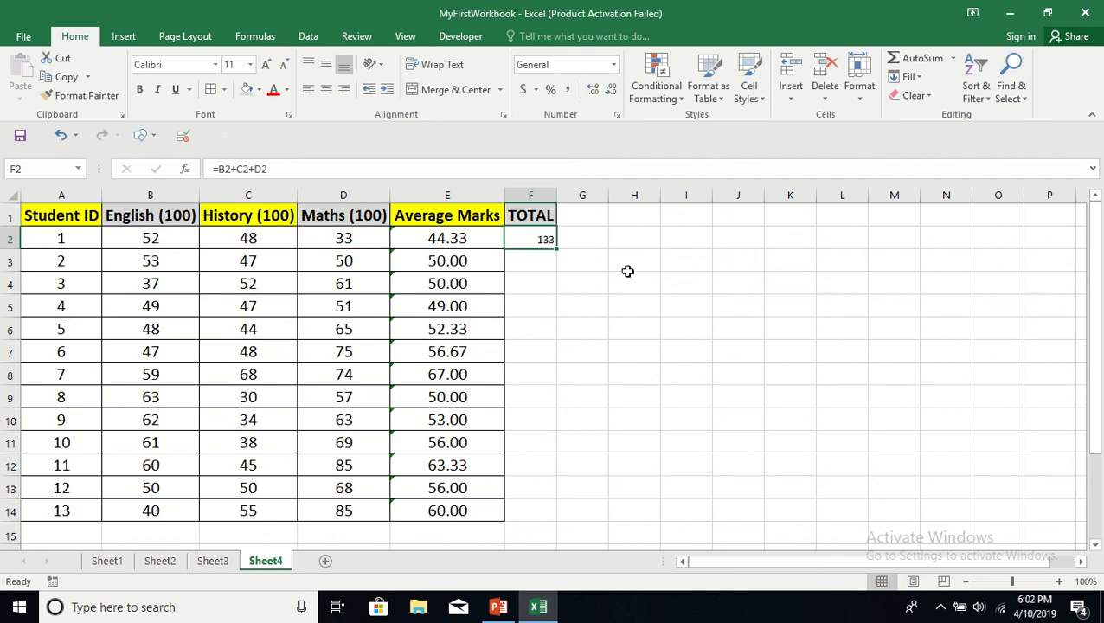
text(=SUM)
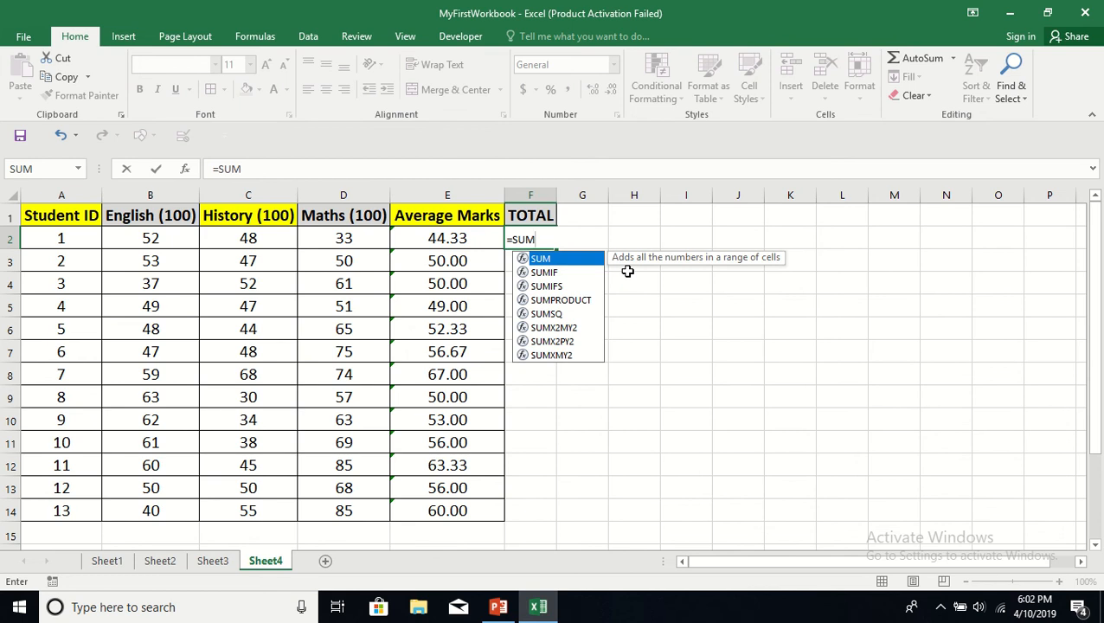
text(()
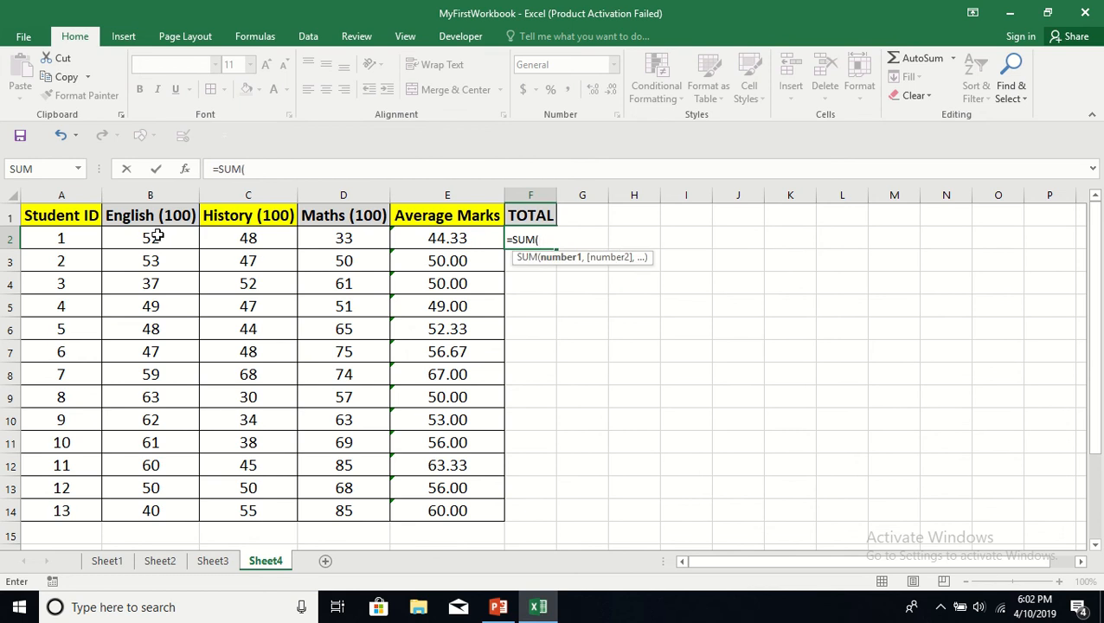
drag(154, 237, 343, 239)
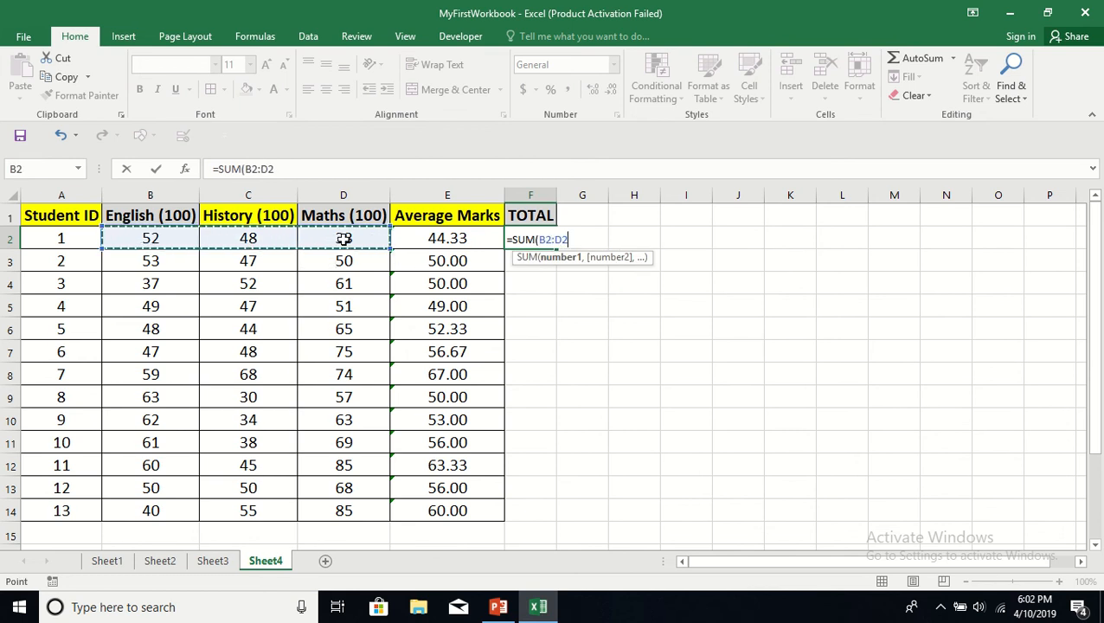
text())
key(Return)
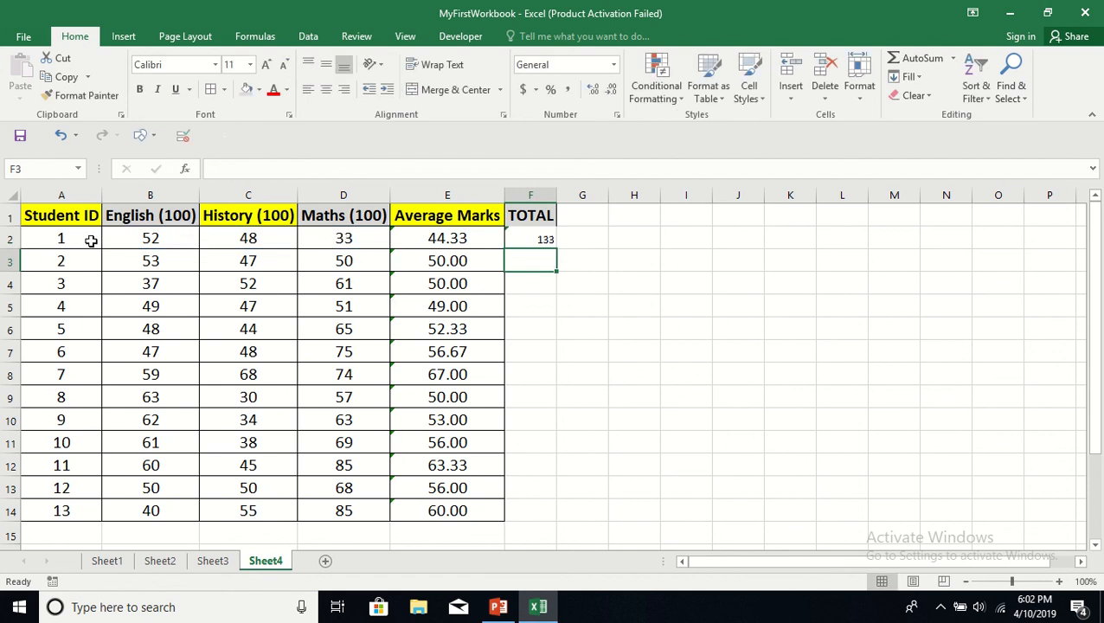
- Format F2:F14 with cell borders, font size 16 and centered horizontal and vertical alignment
click(525, 236)
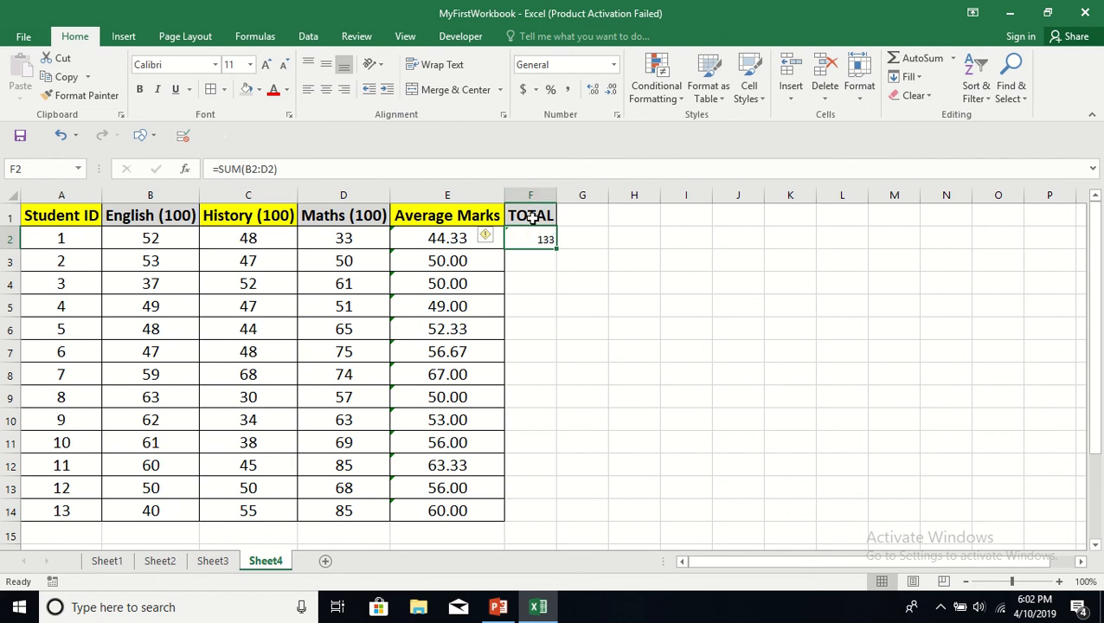
drag(525, 238, 532, 512)
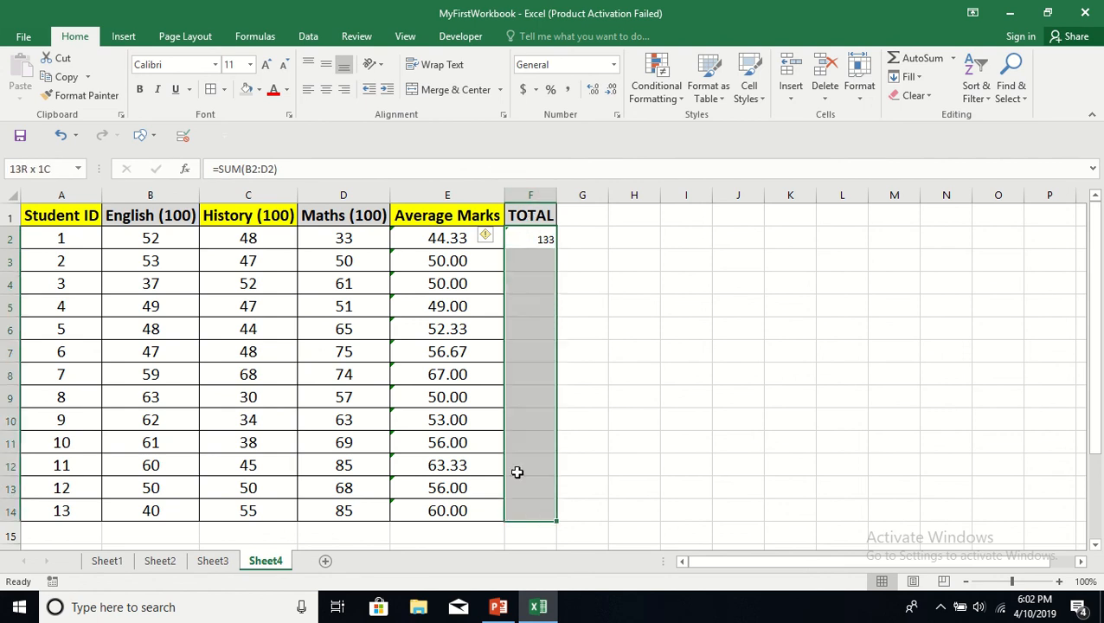
click(214, 93)
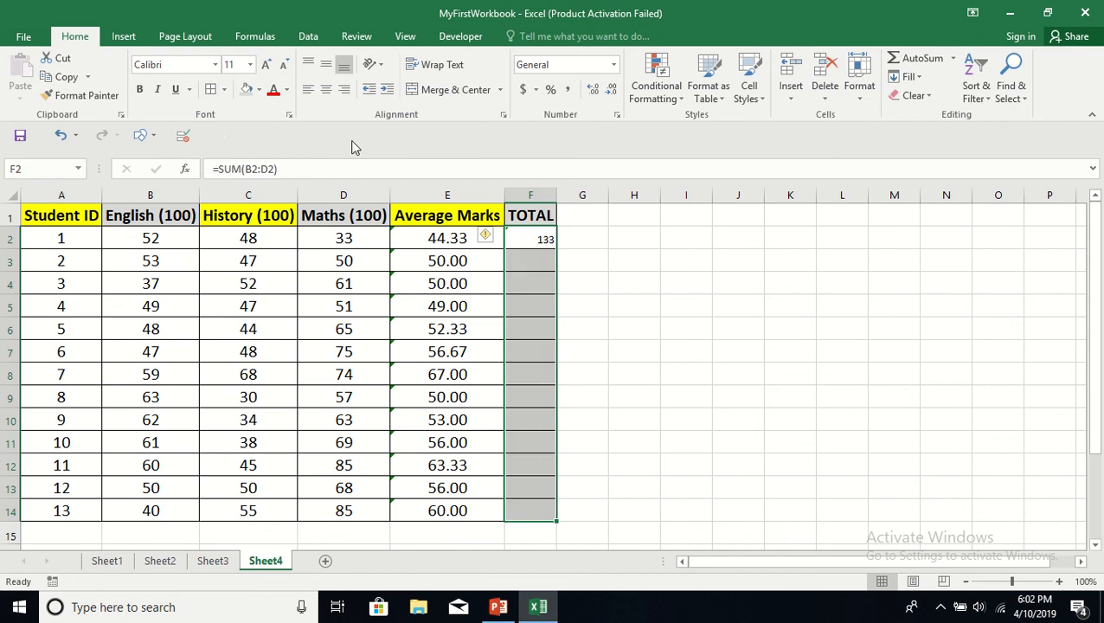
click(265, 64)
click(266, 65)
click(266, 65)
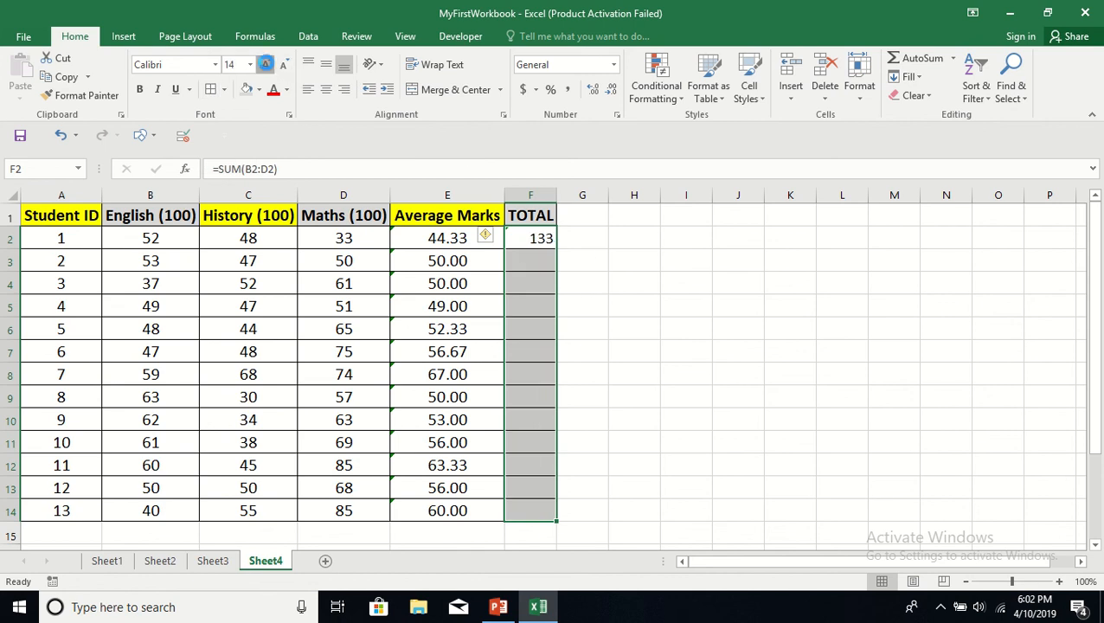
click(328, 90)
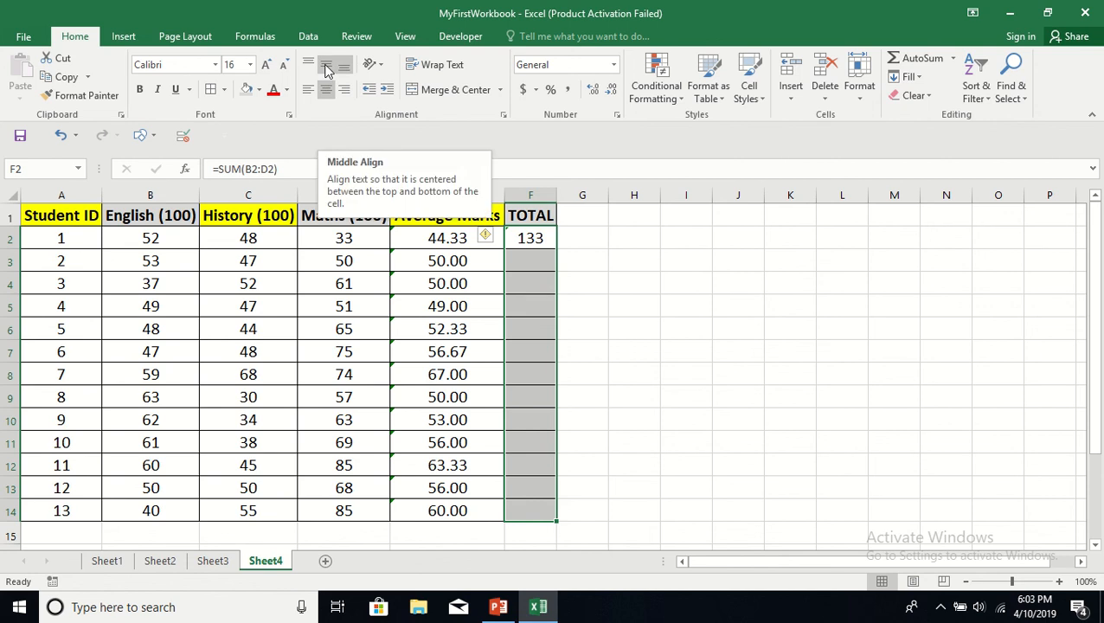
click(327, 69)
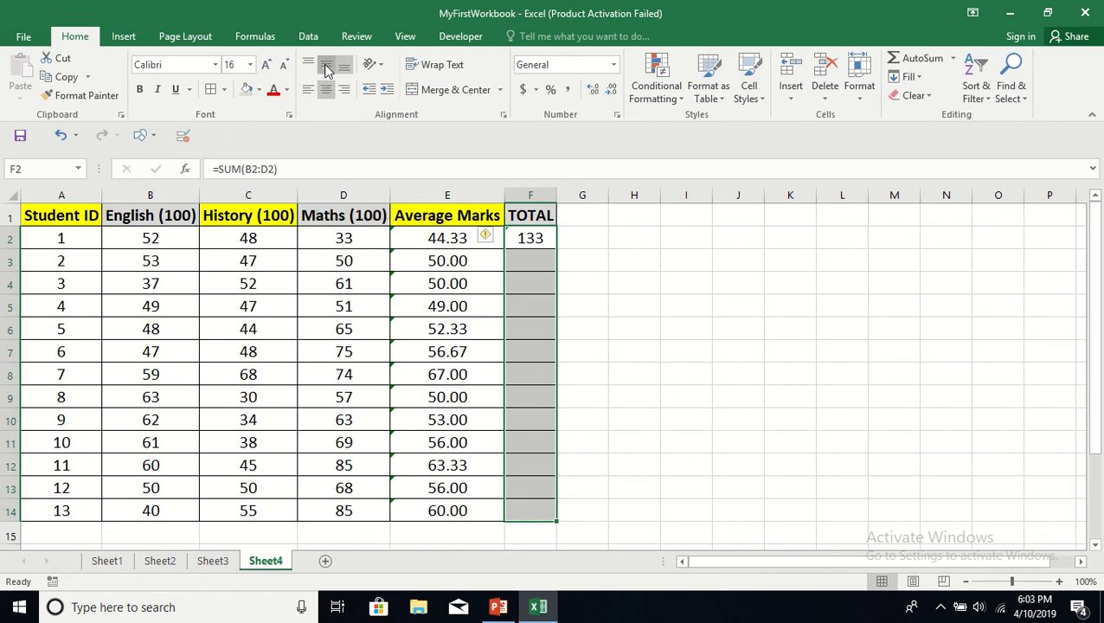
- Fill the SUM formula from F2 down to F14 for all students
click(536, 238)
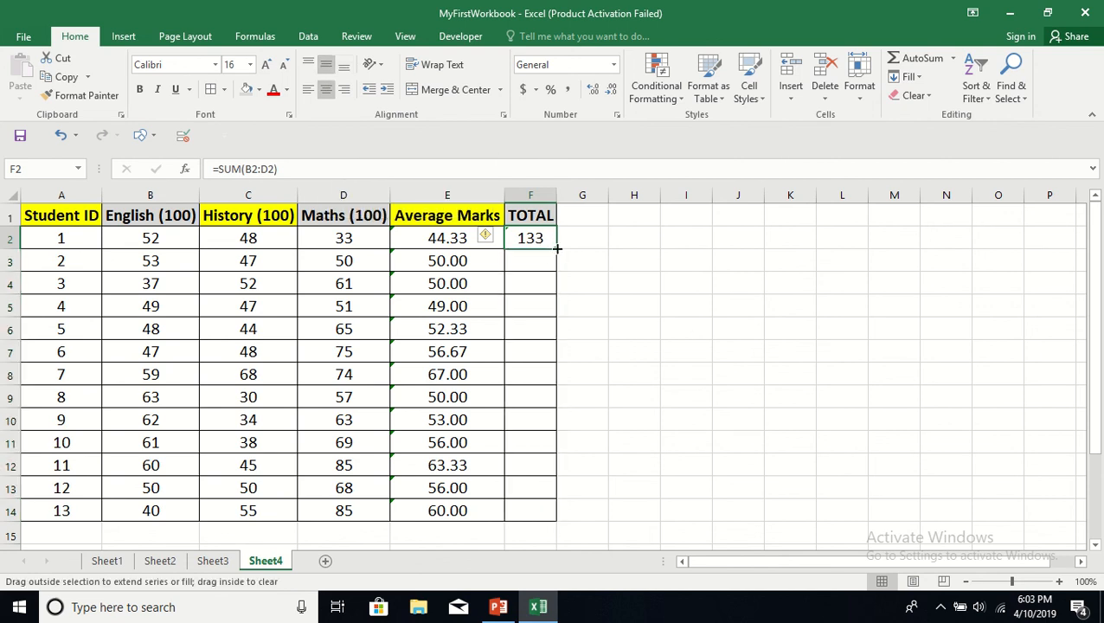
double_click(558, 249)
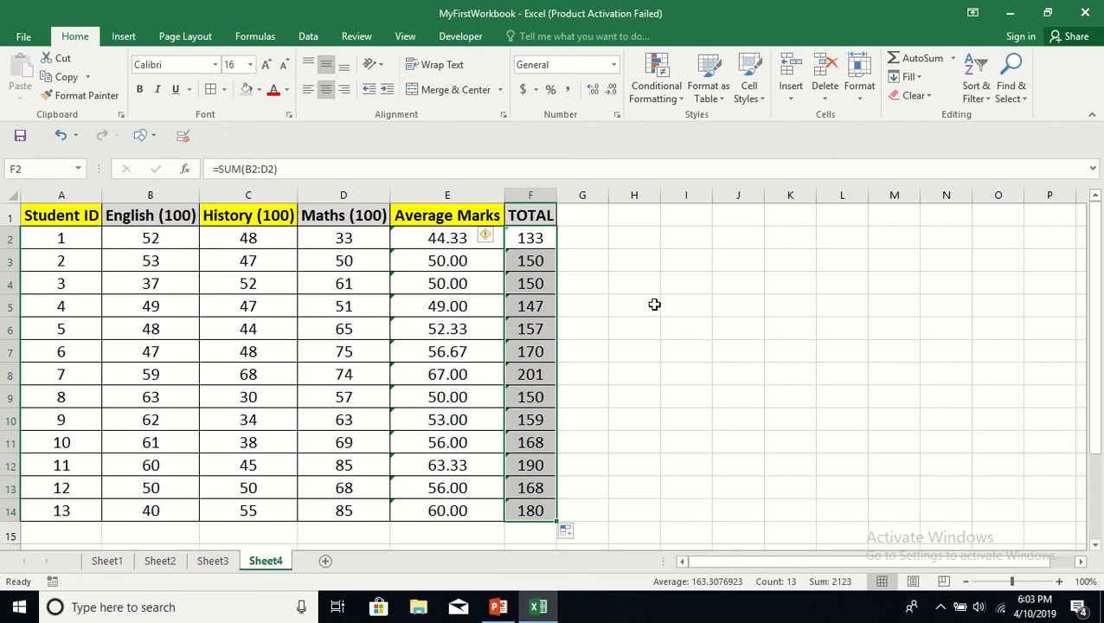
click(650, 304)
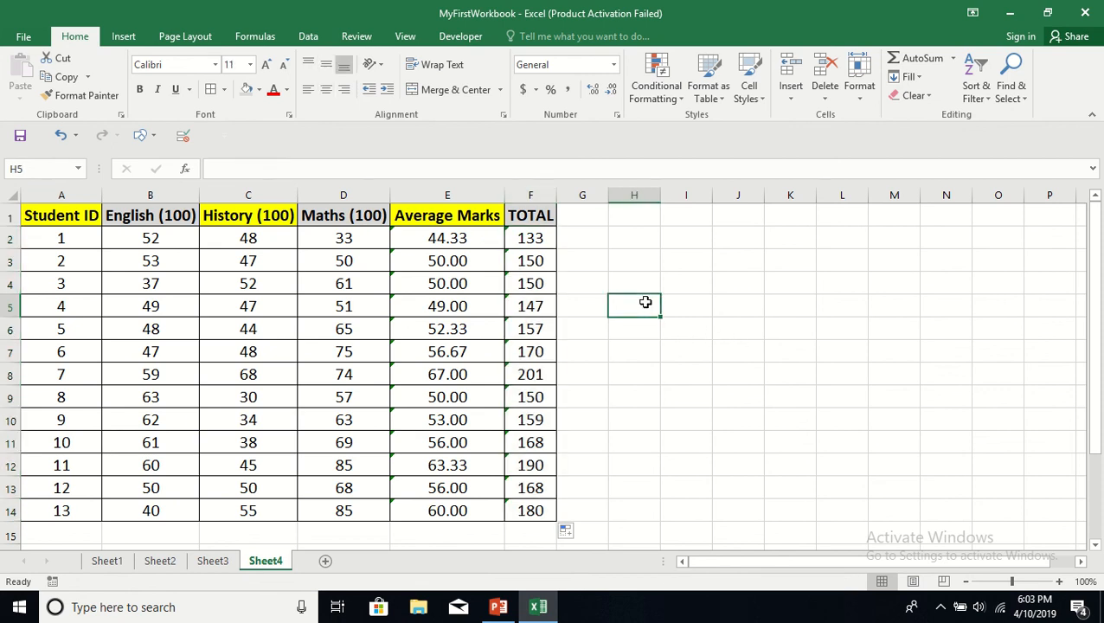
- Enter the header %MARKS in cell G1 and widen column G to fit it
click(582, 219)
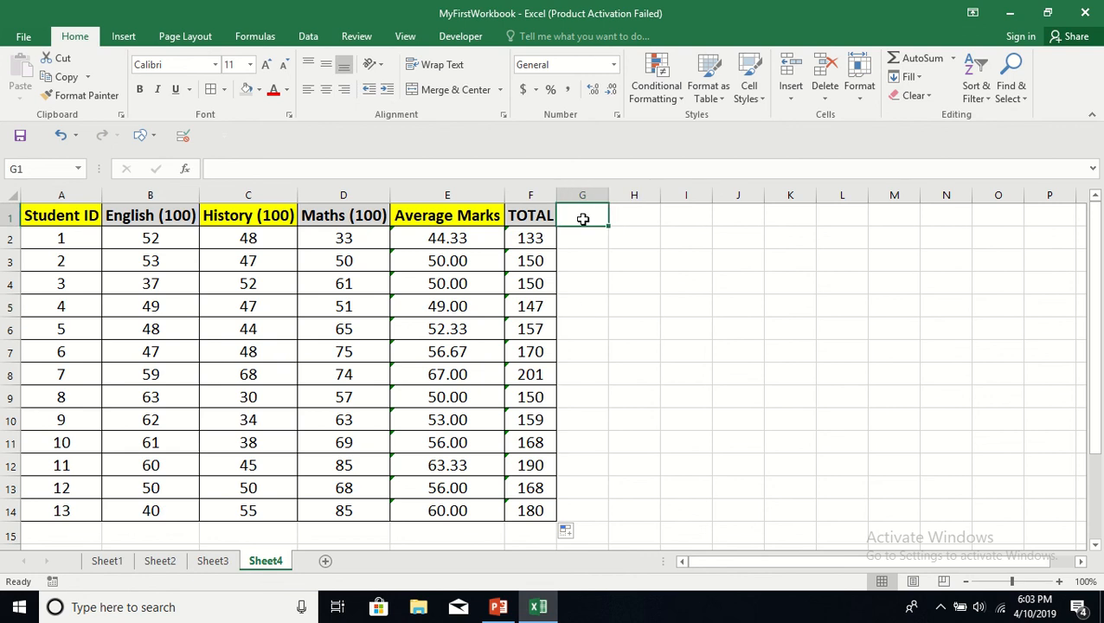
text(%)
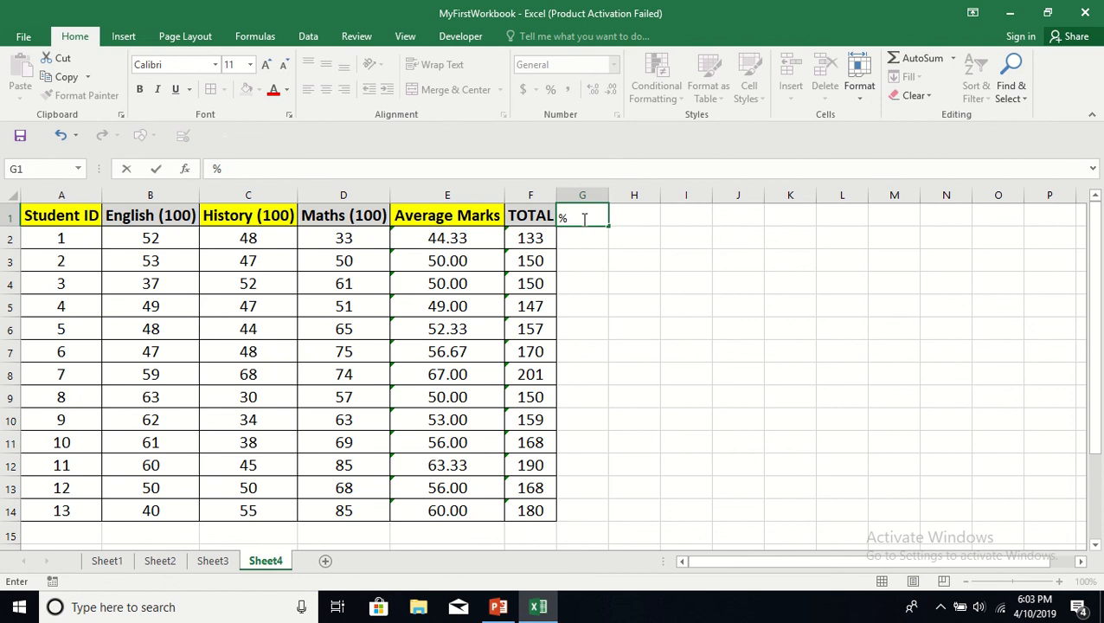
text(MARKS)
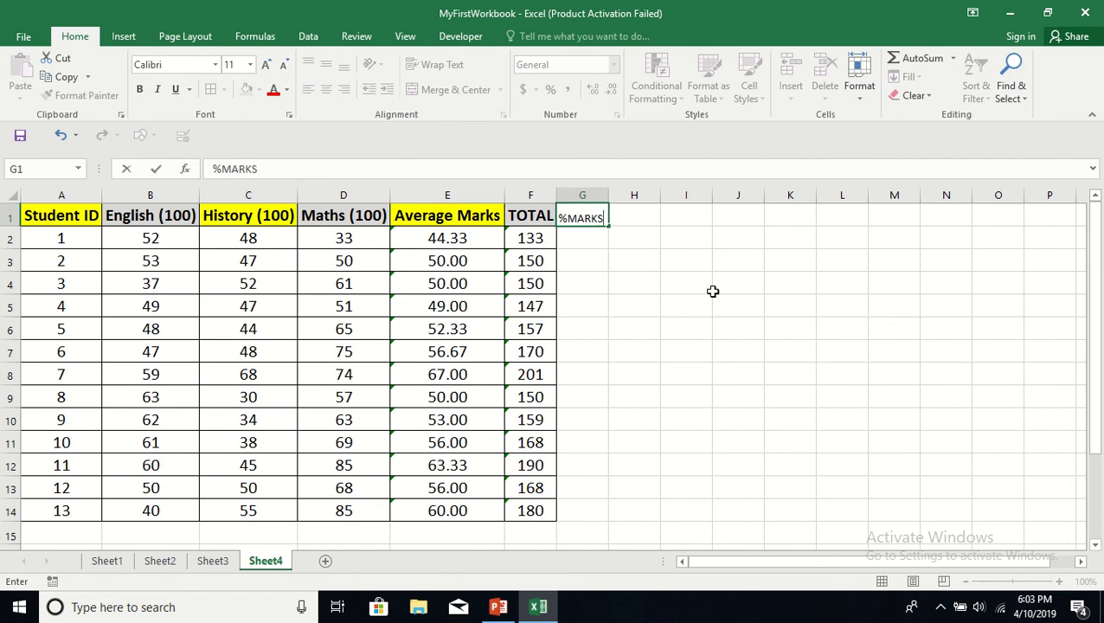
click(680, 306)
drag(607, 197, 628, 196)
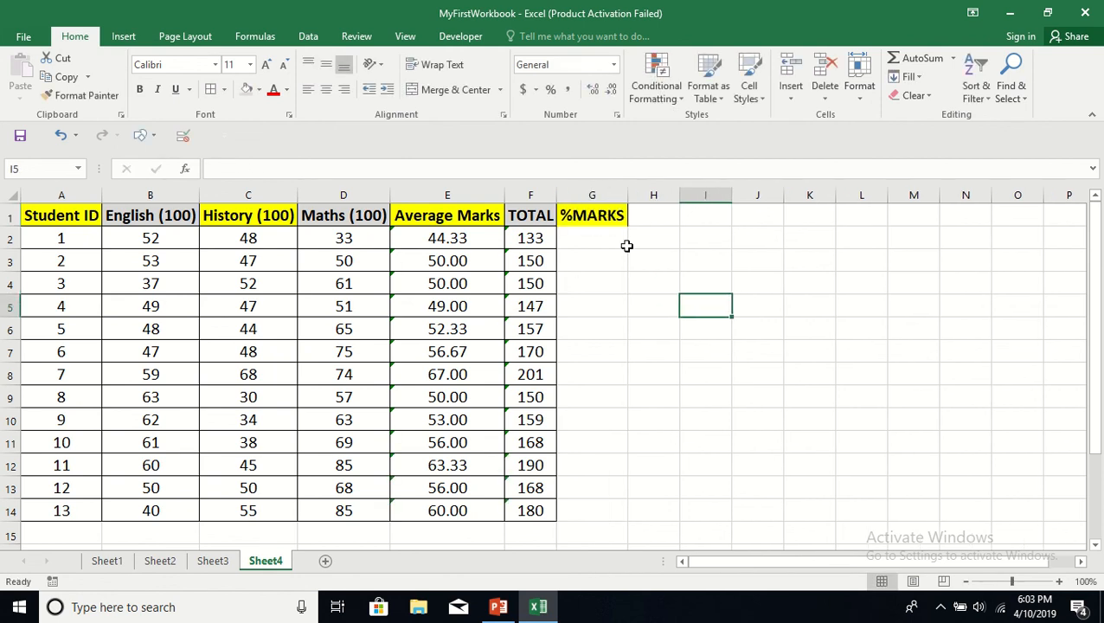
- Enter the formula =F2/300*100 in cell G2 and fill it down to G14 for all students
click(596, 235)
text(=)
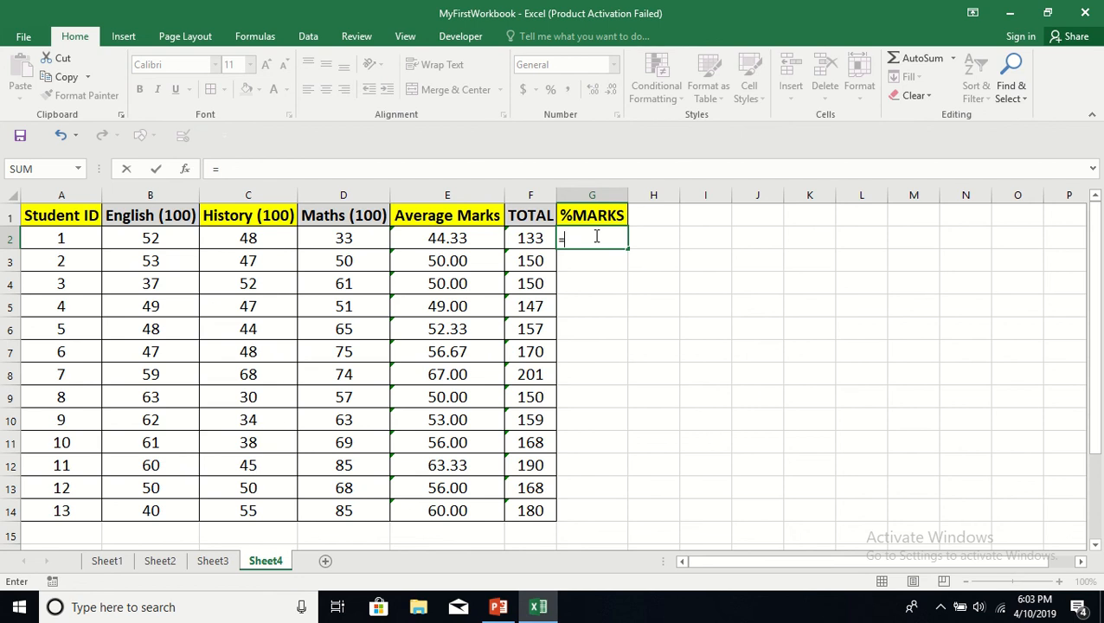
click(532, 238)
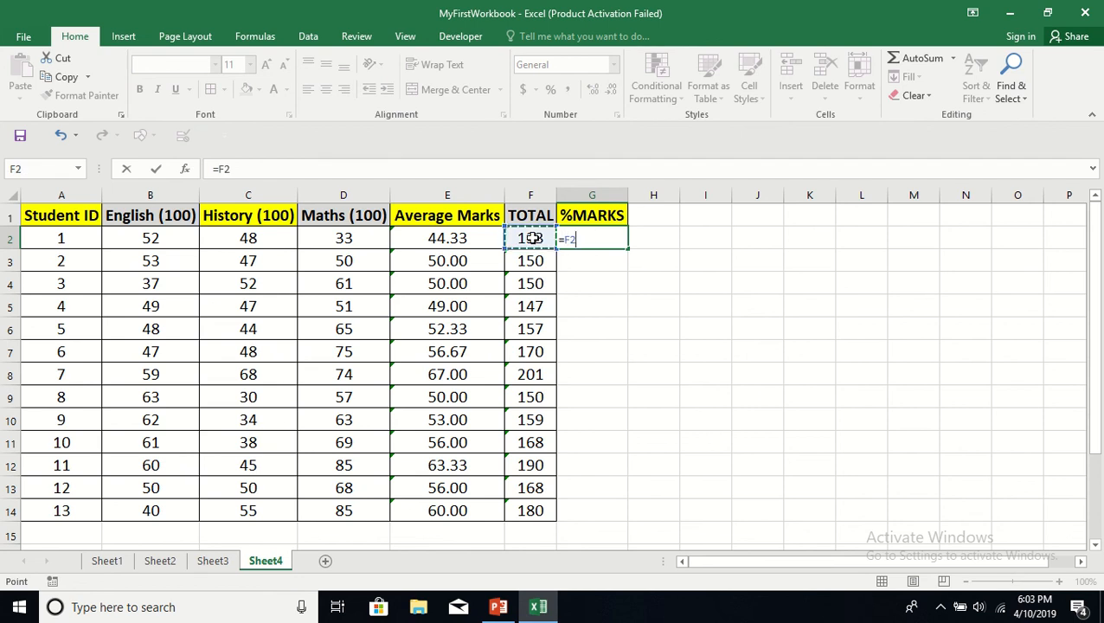
text(/)
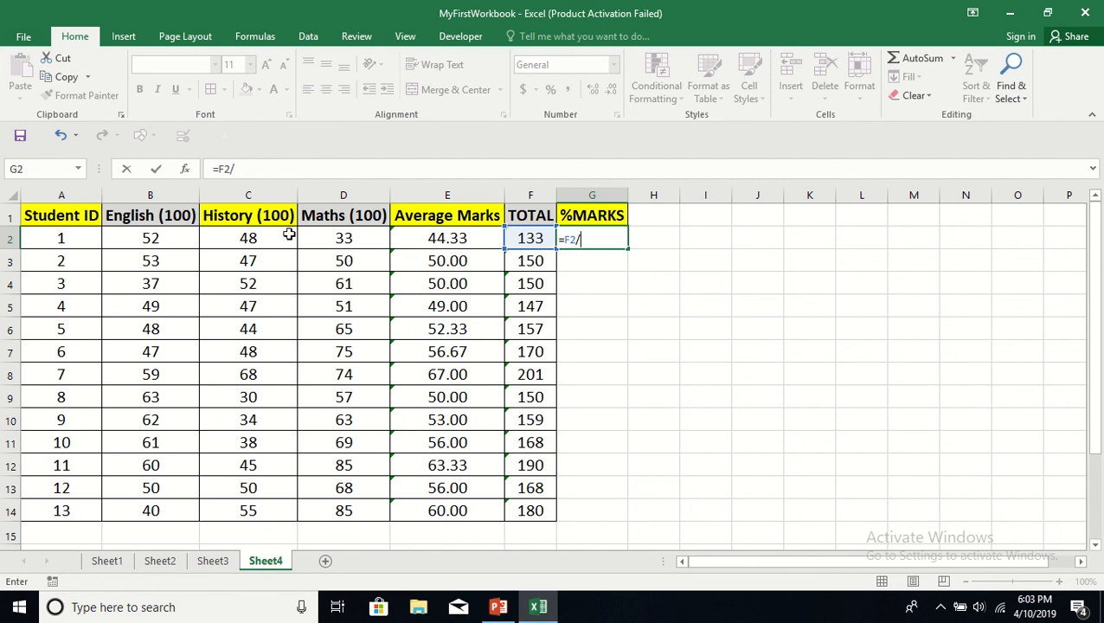
text(300*100)
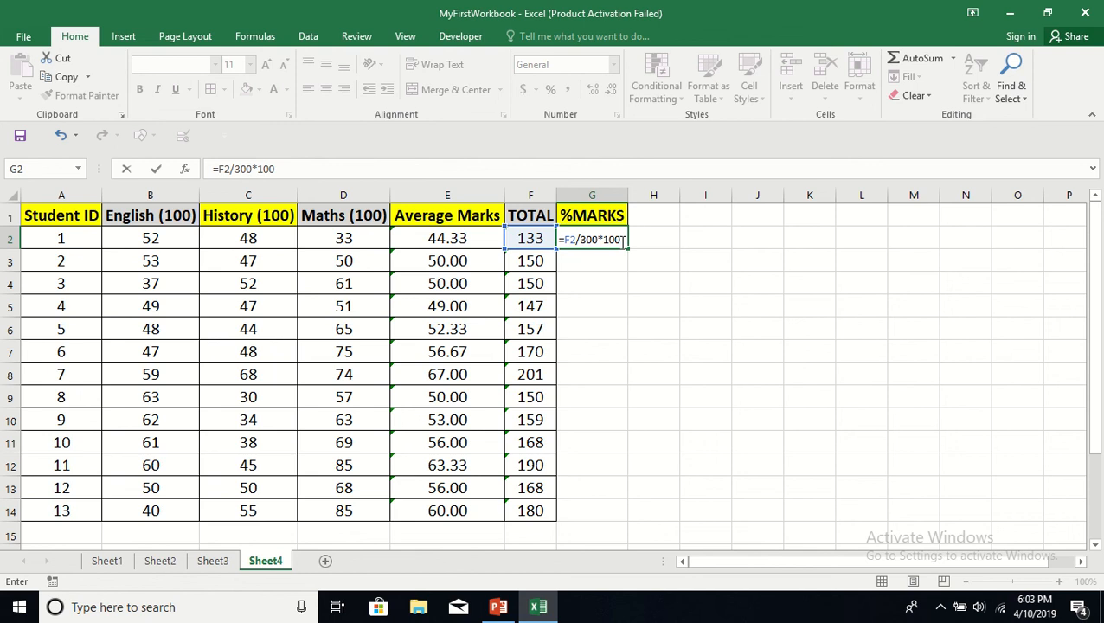
key(Return)
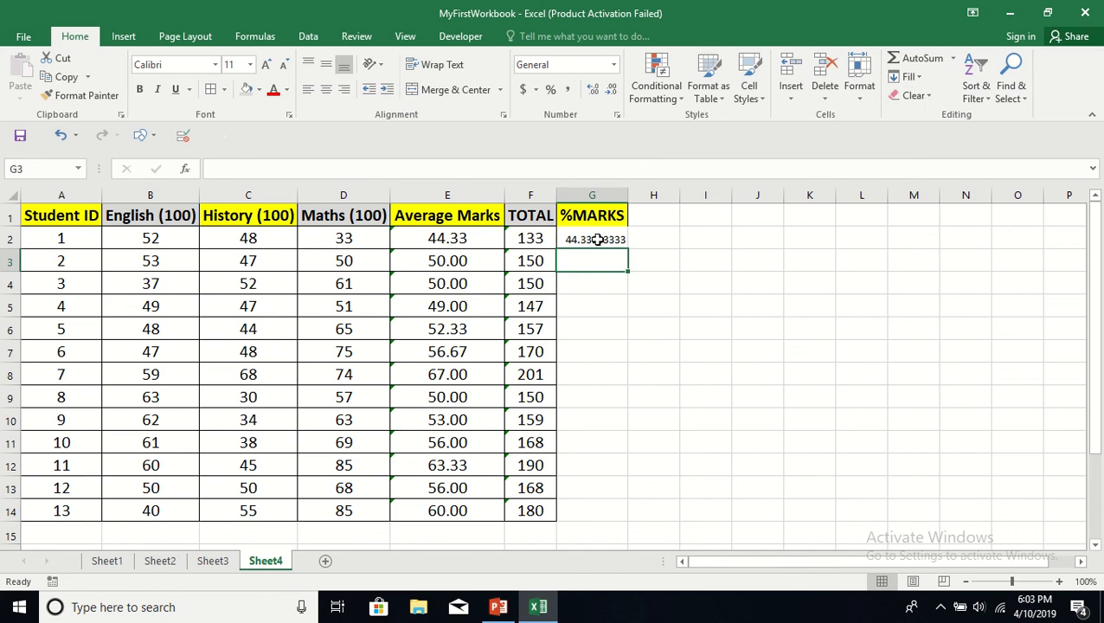
click(582, 240)
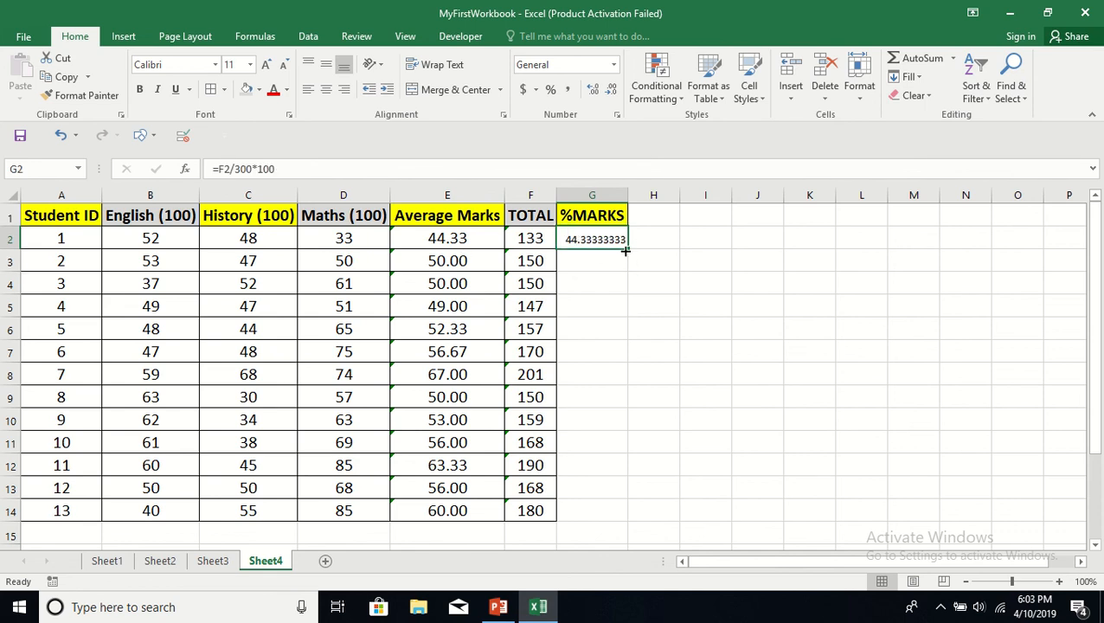
double_click(627, 250)
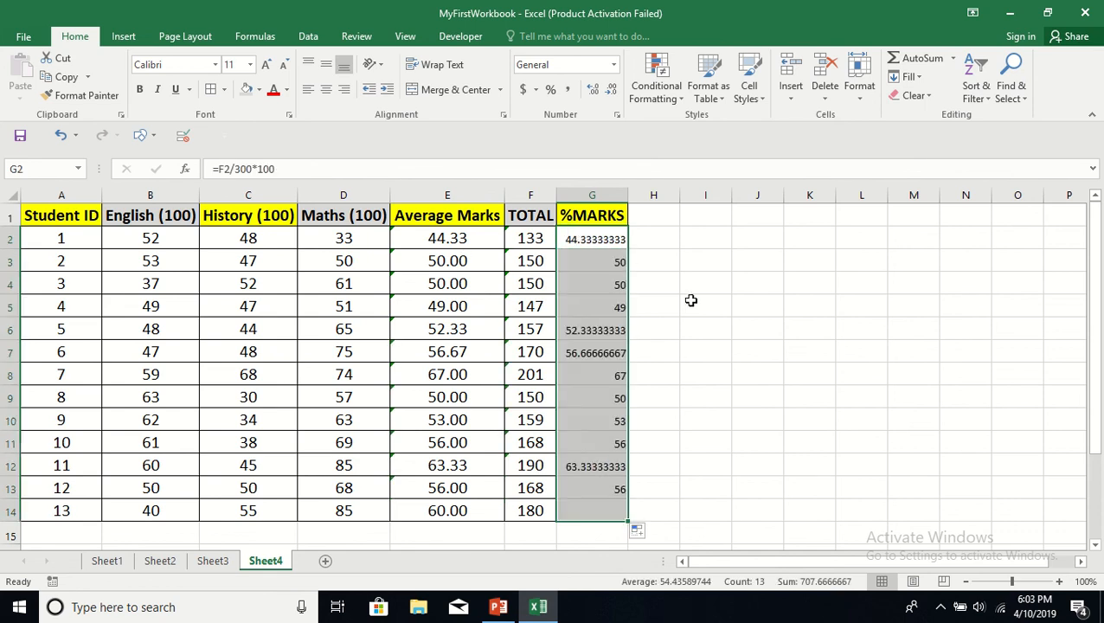
- Format the percentage marks in G2:G14 as Number with 2 decimal places
right_click(595, 237)
click(649, 512)
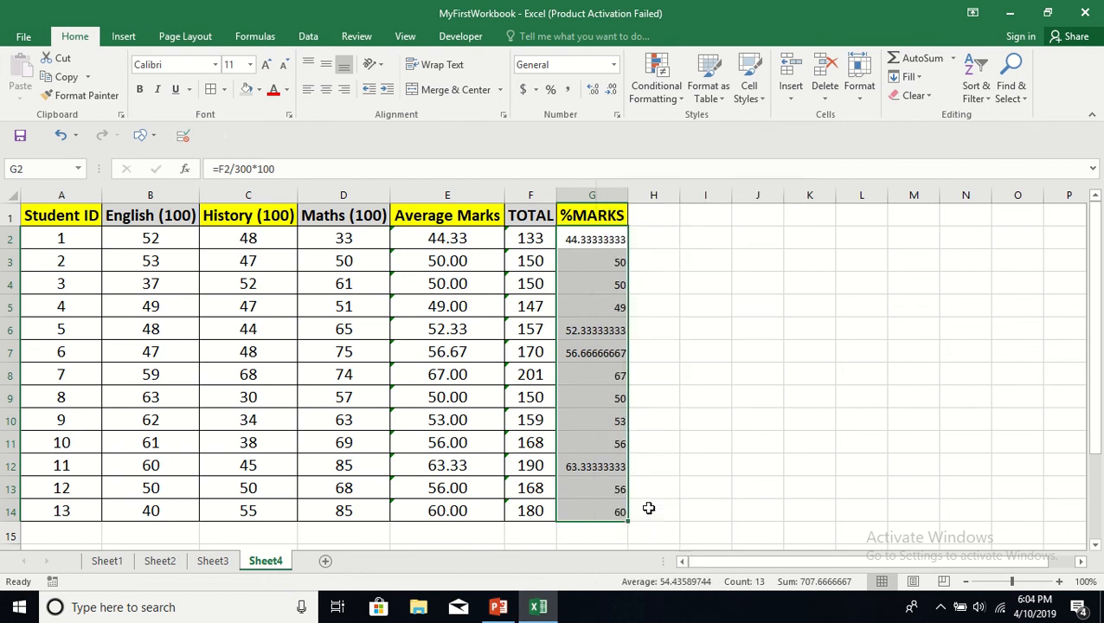
click(497, 295)
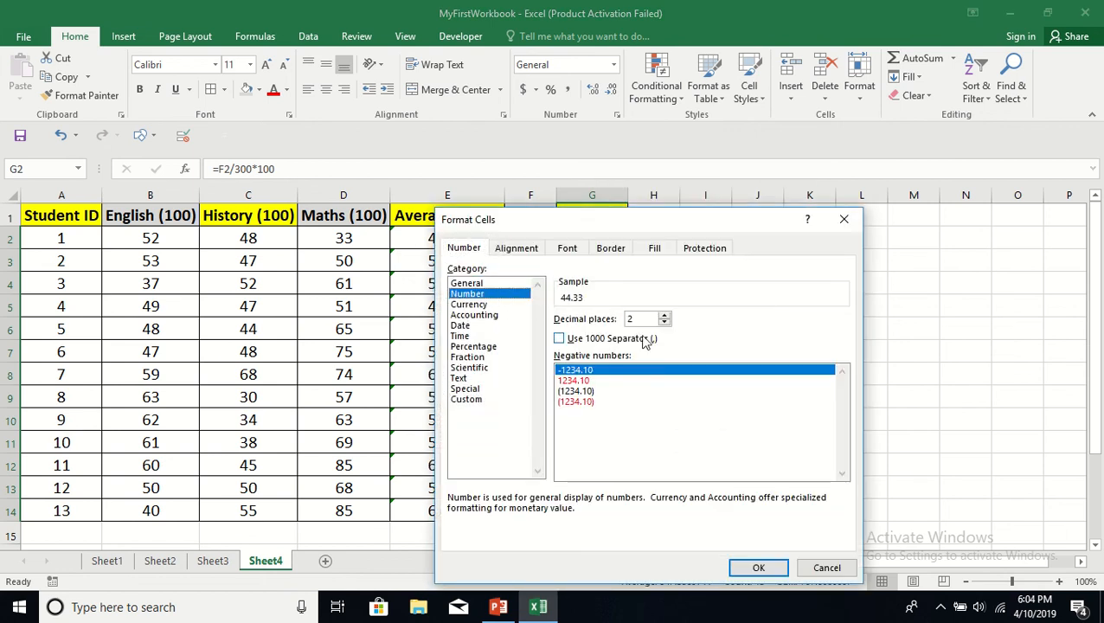
click(755, 567)
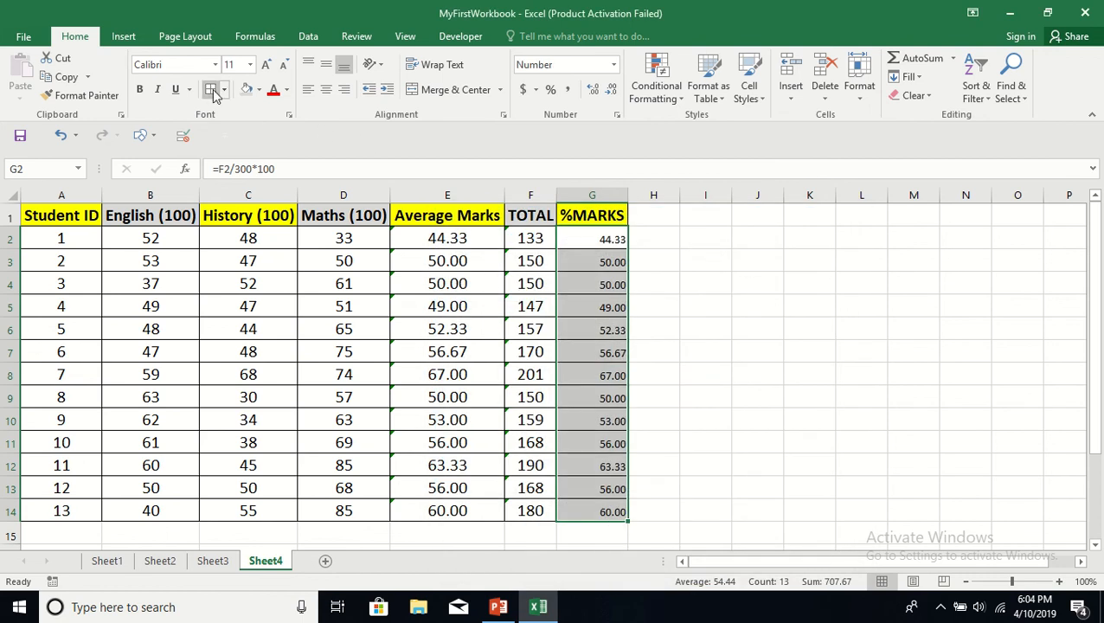
- Format G2:G14 with cell borders, font size 16 and centered horizontal and vertical alignment
click(266, 67)
click(266, 67)
click(266, 67)
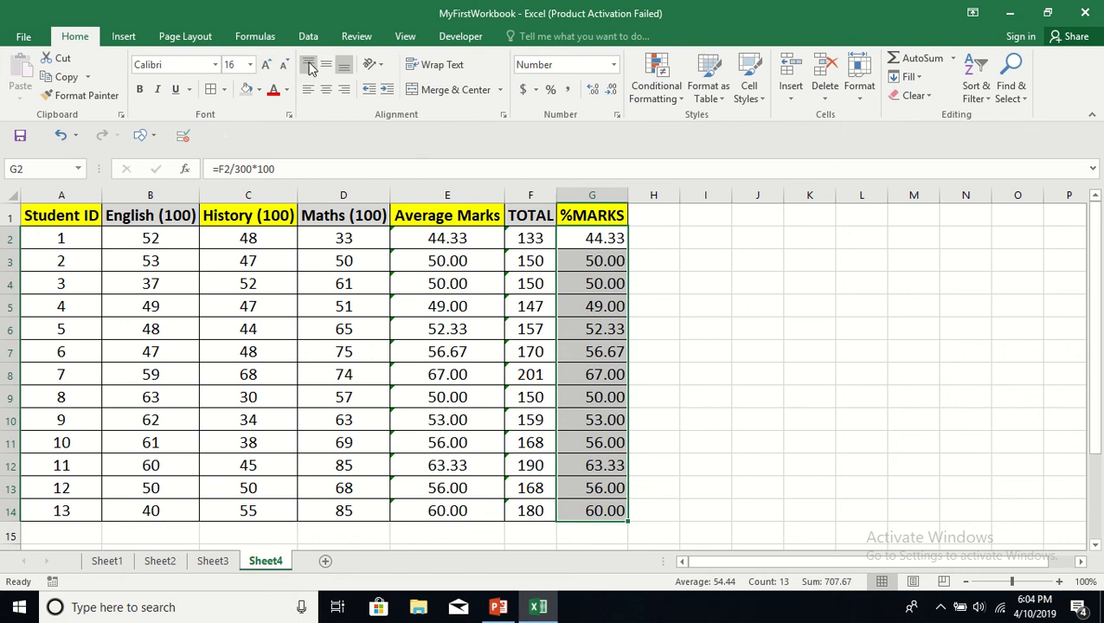
click(327, 89)
click(326, 65)
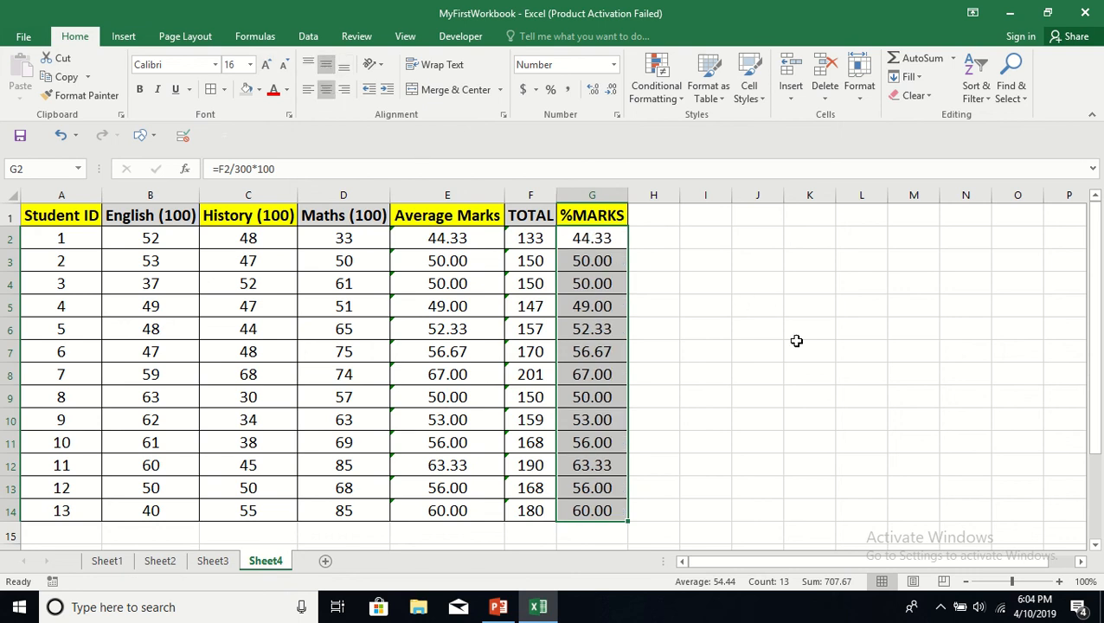
click(718, 303)
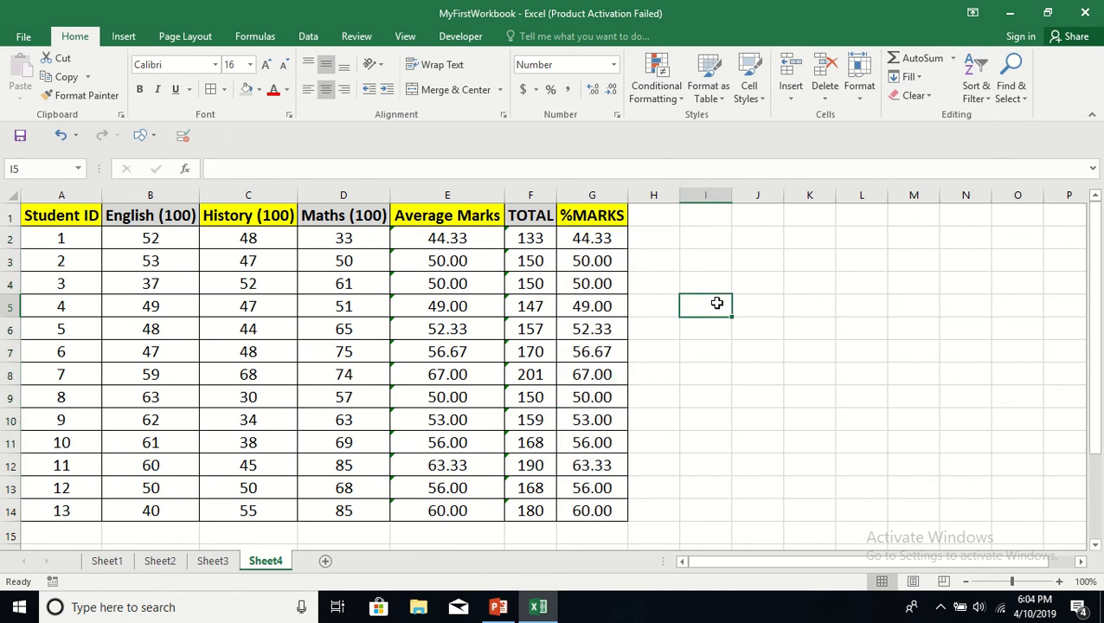
- Enter the header PASS/FAIL in cell H1 and fit column H's width to it
click(647, 216)
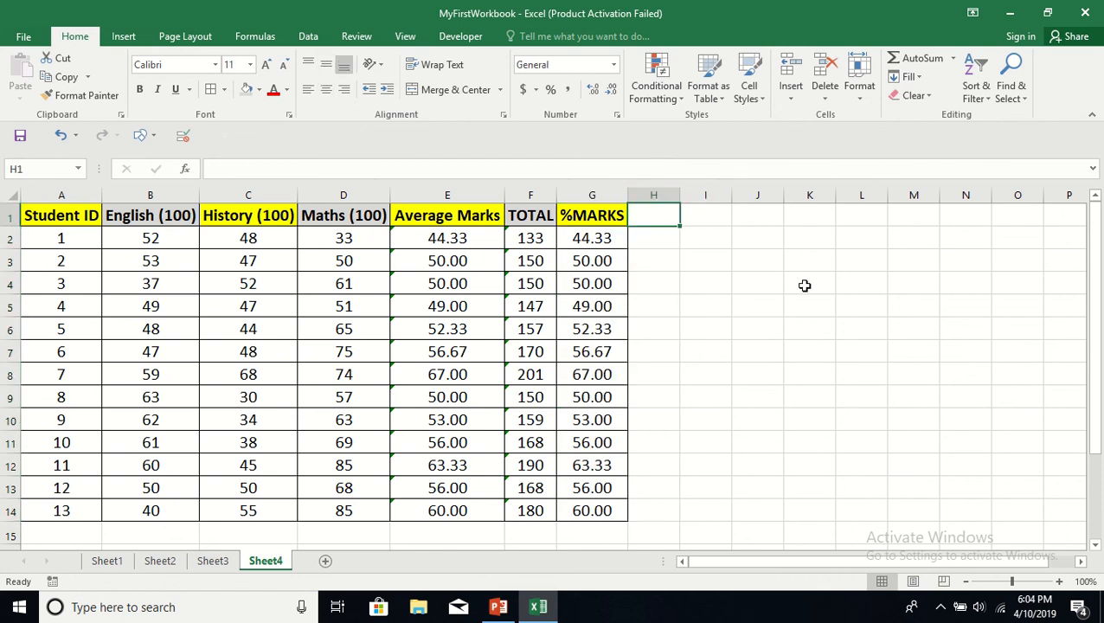
text(PASS)
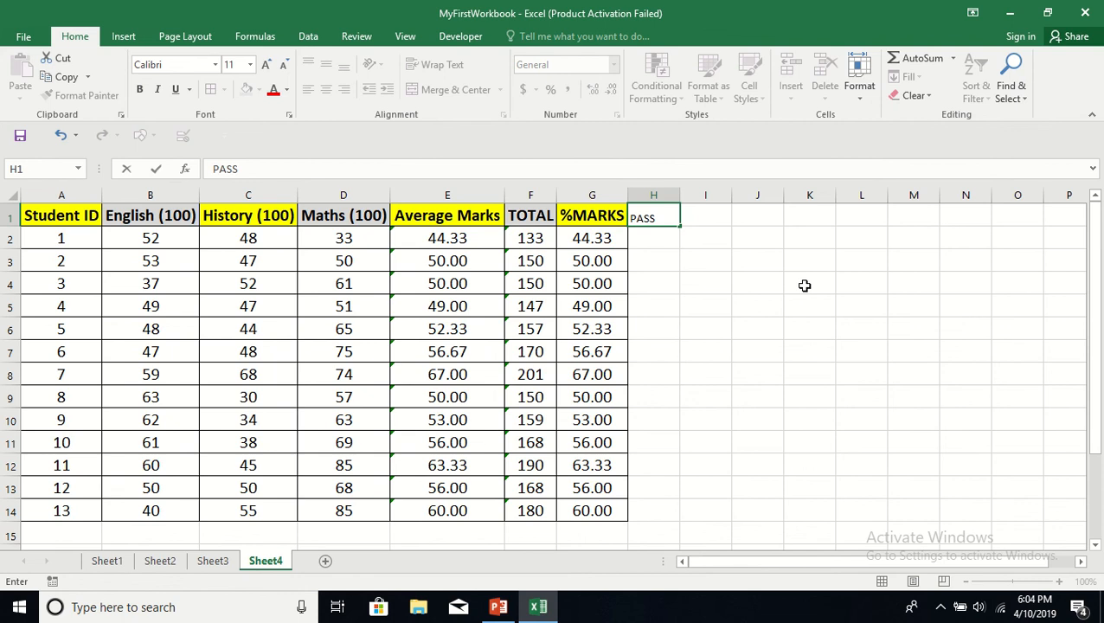
text(/FAIL)
click(703, 283)
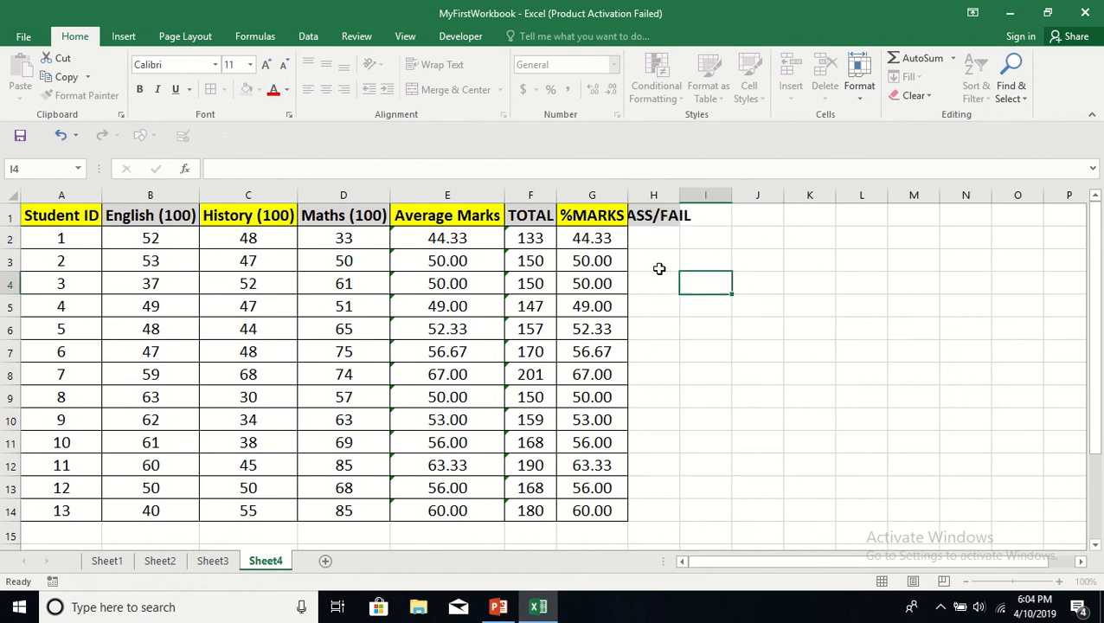
double_click(679, 195)
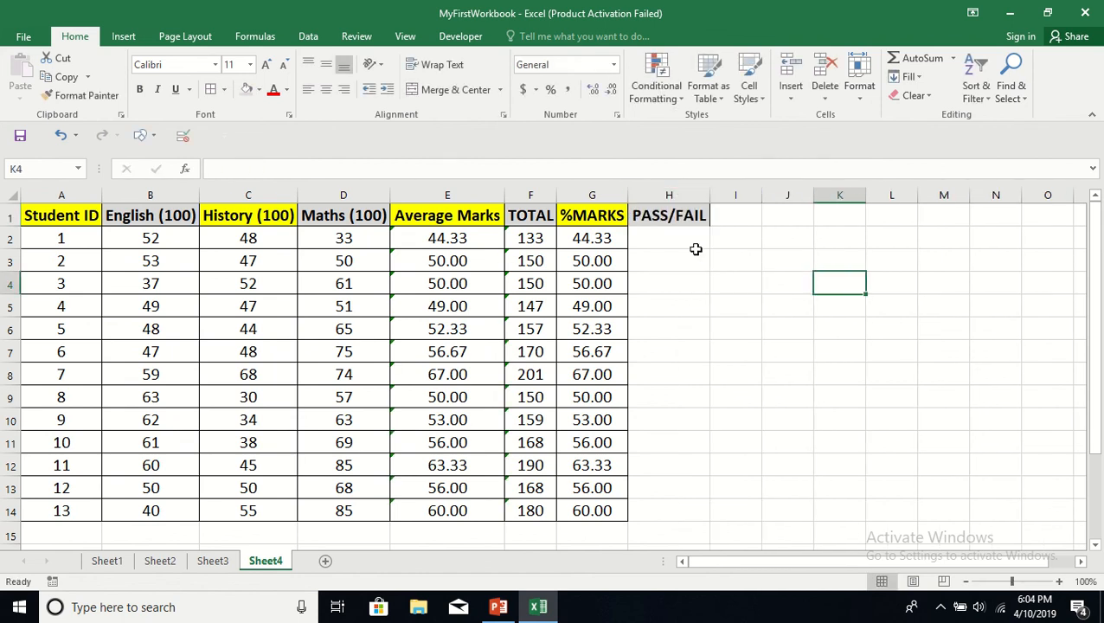
- Apply cell borders to the PASS/FAIL column range H1:H14
drag(668, 215, 662, 515)
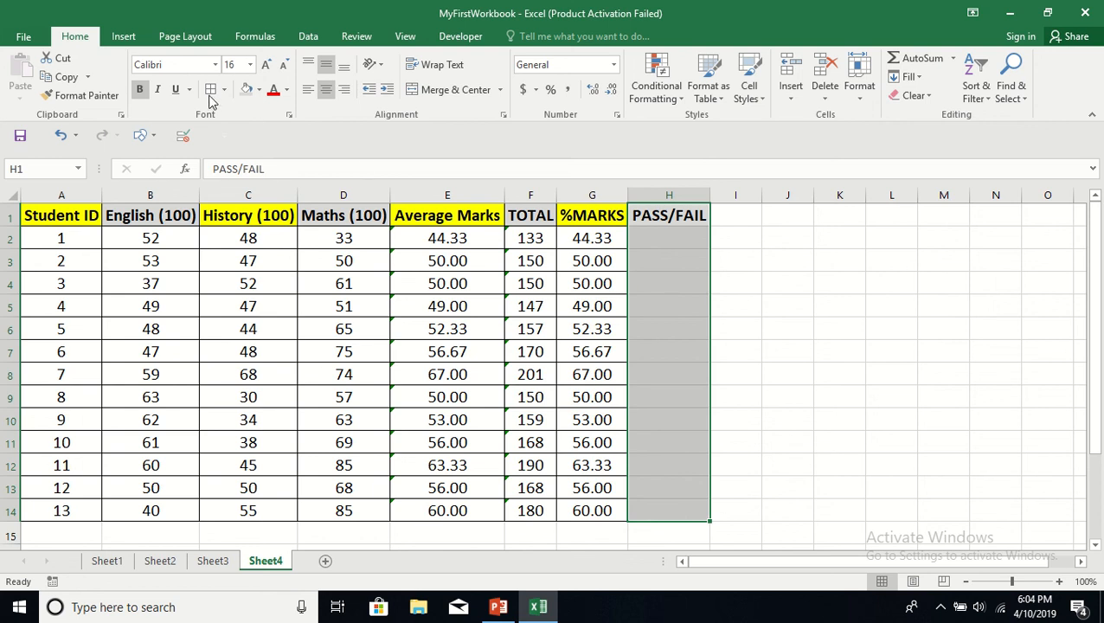
click(802, 349)
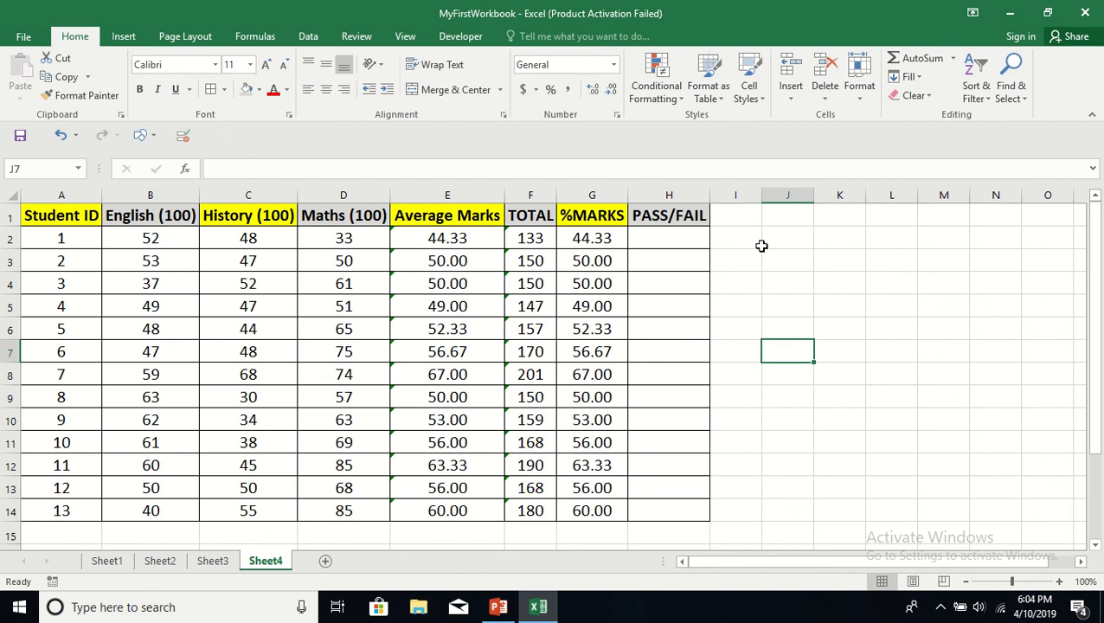
- Enter the formula =IF(G2>50,"PASS","FAIL") in cell H2 to grade the first student
click(655, 243)
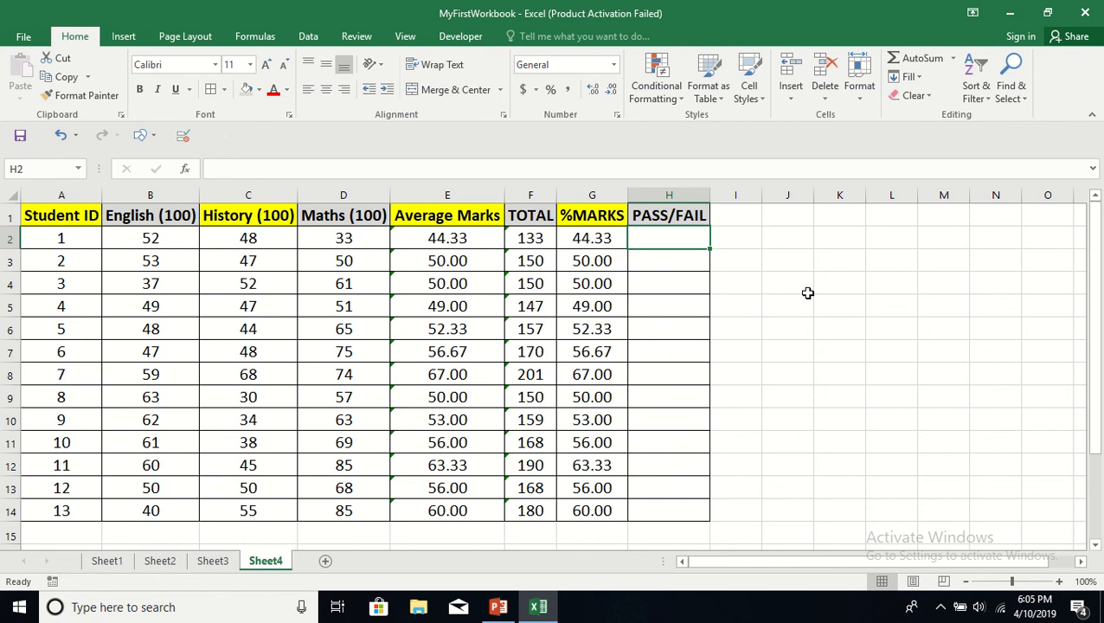
text(=IF()
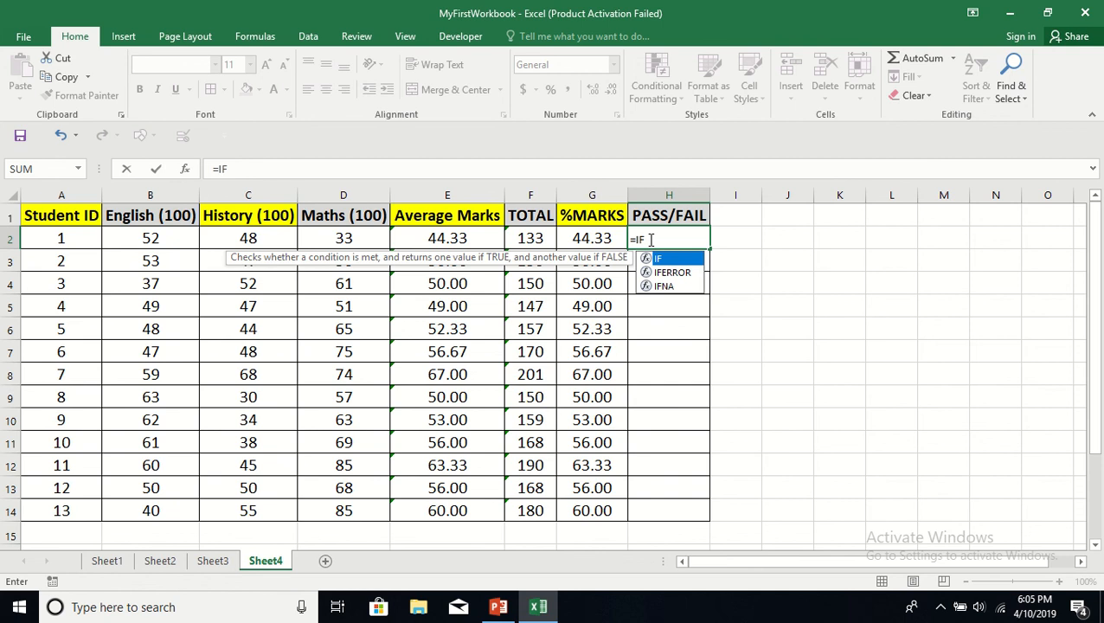
text(()
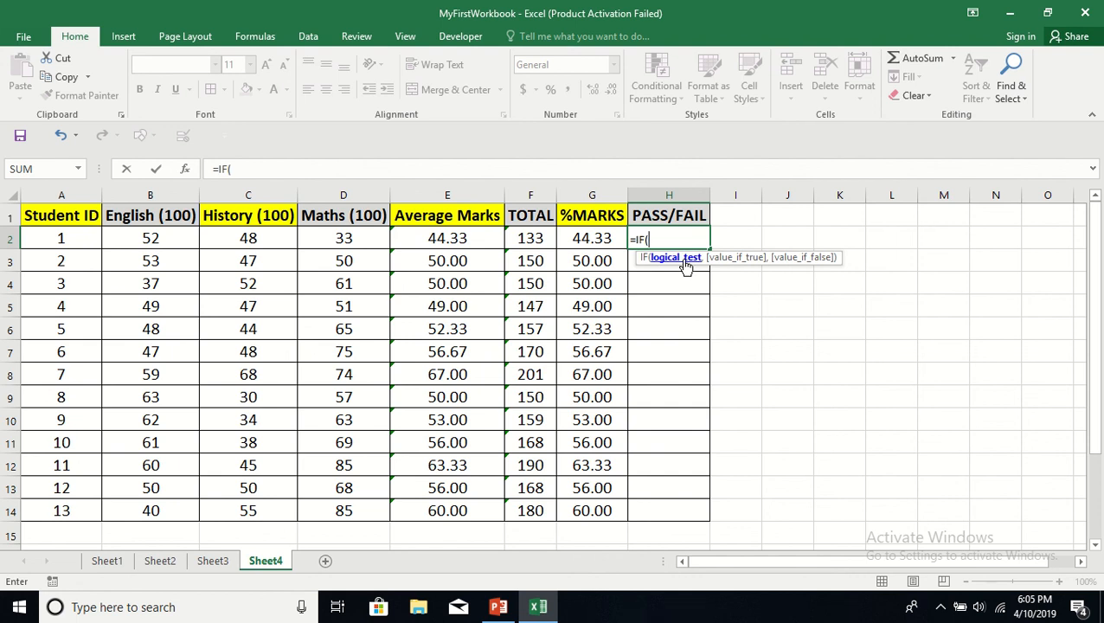
click(592, 239)
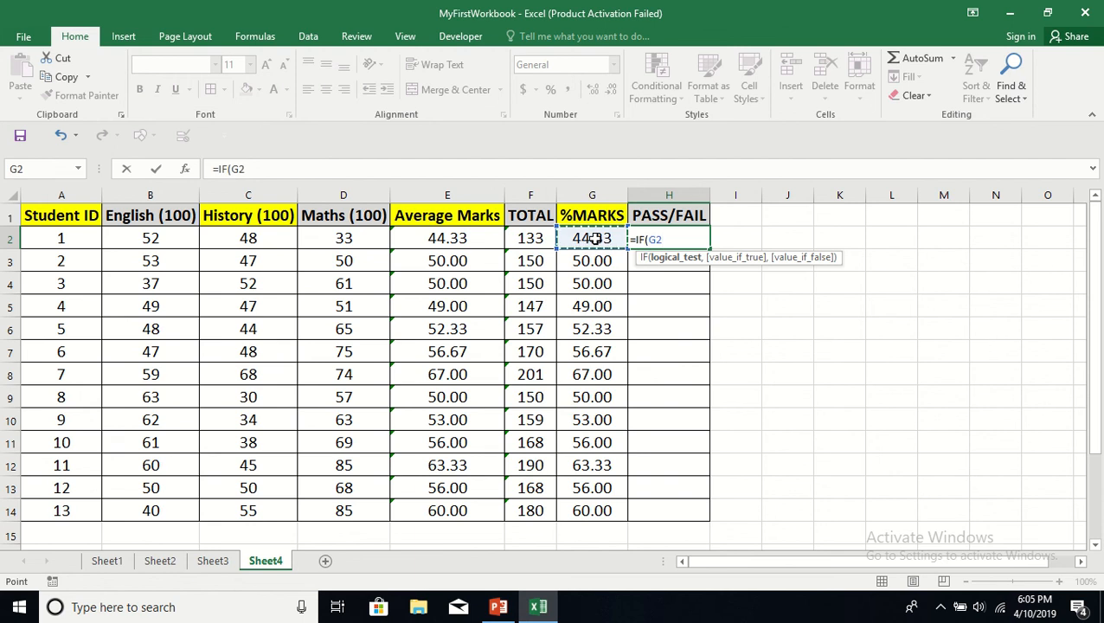
text(>50)
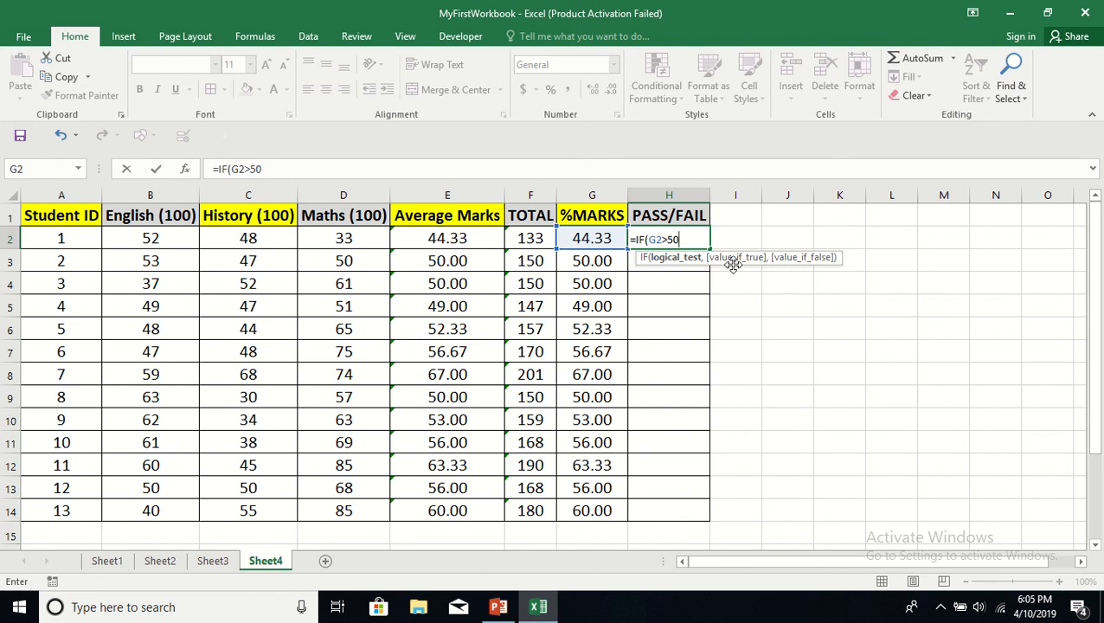
text(,)
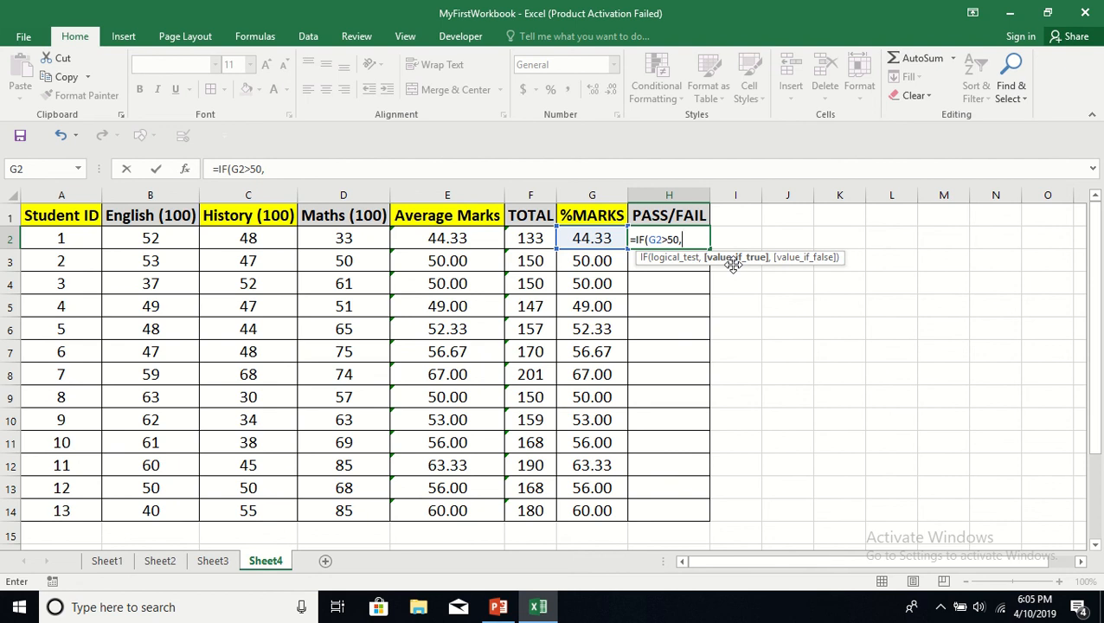
text("PASS",)
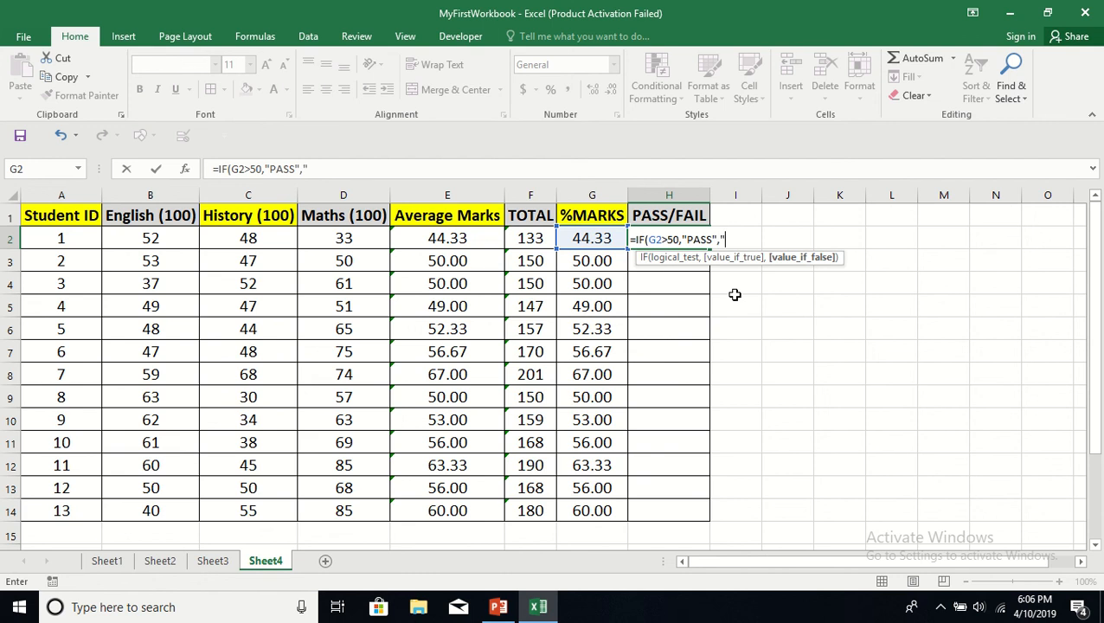
text("FAIL"))
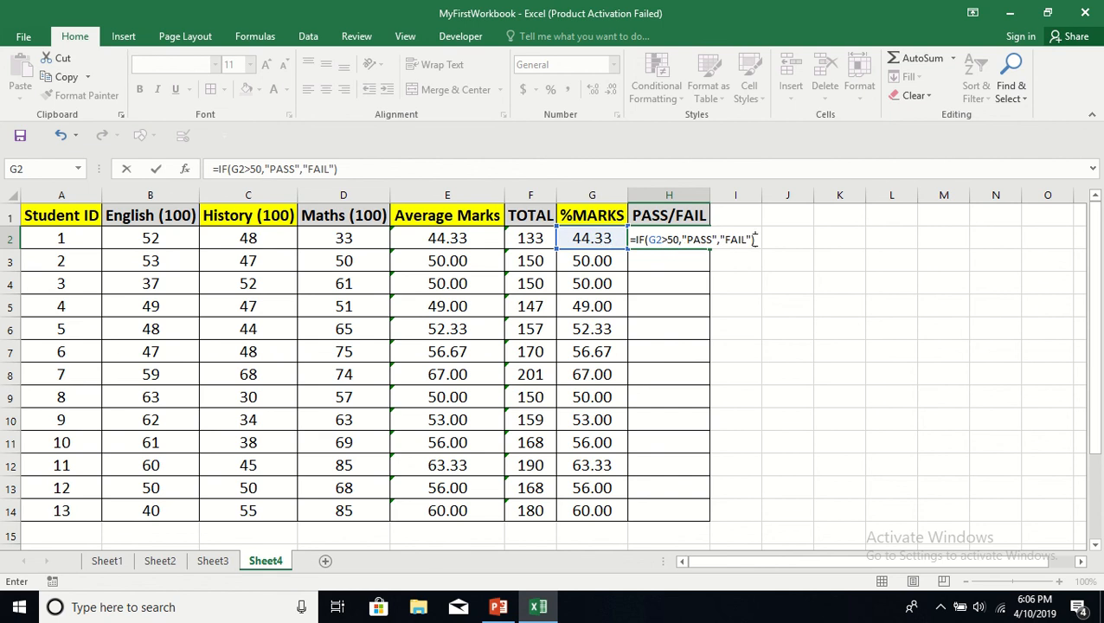
key(Return)
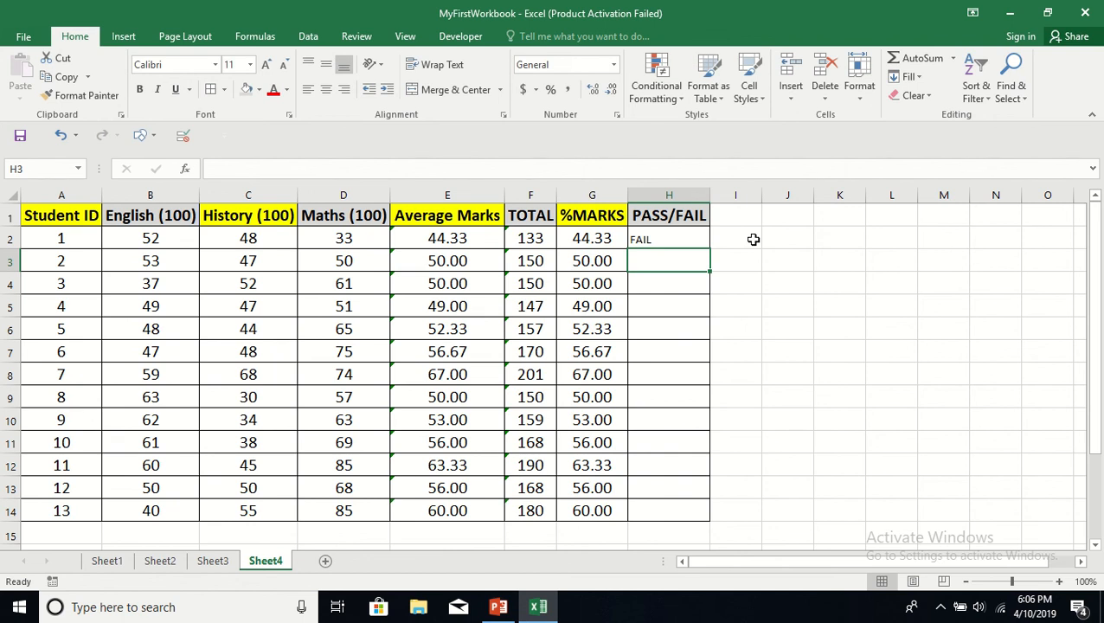
- Fill the IF formula from H2 down to H14 for all students
click(592, 239)
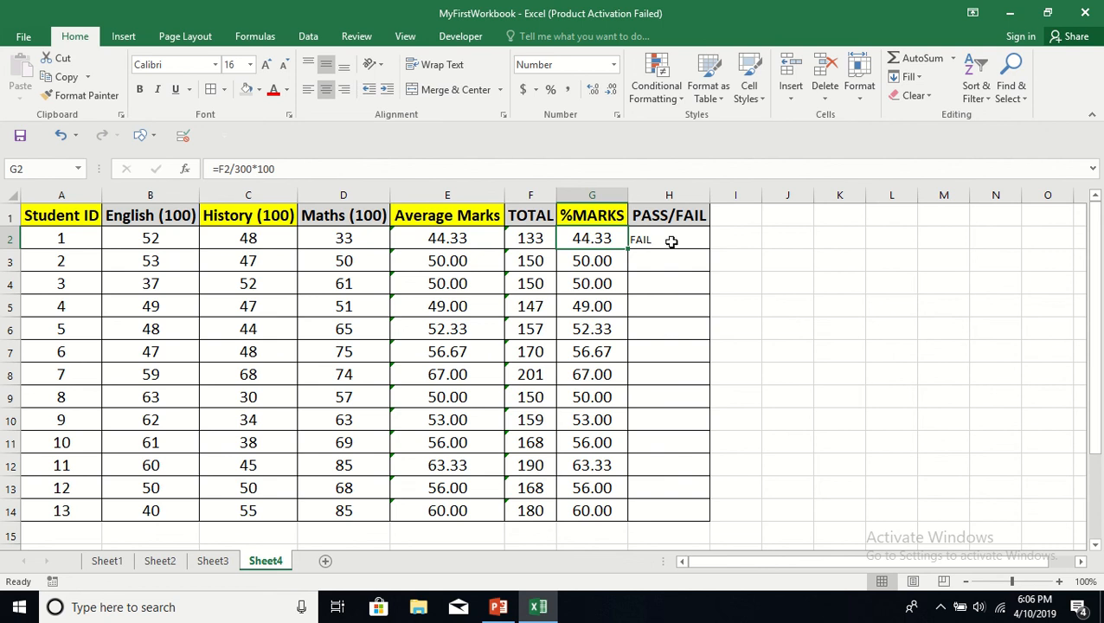
click(671, 241)
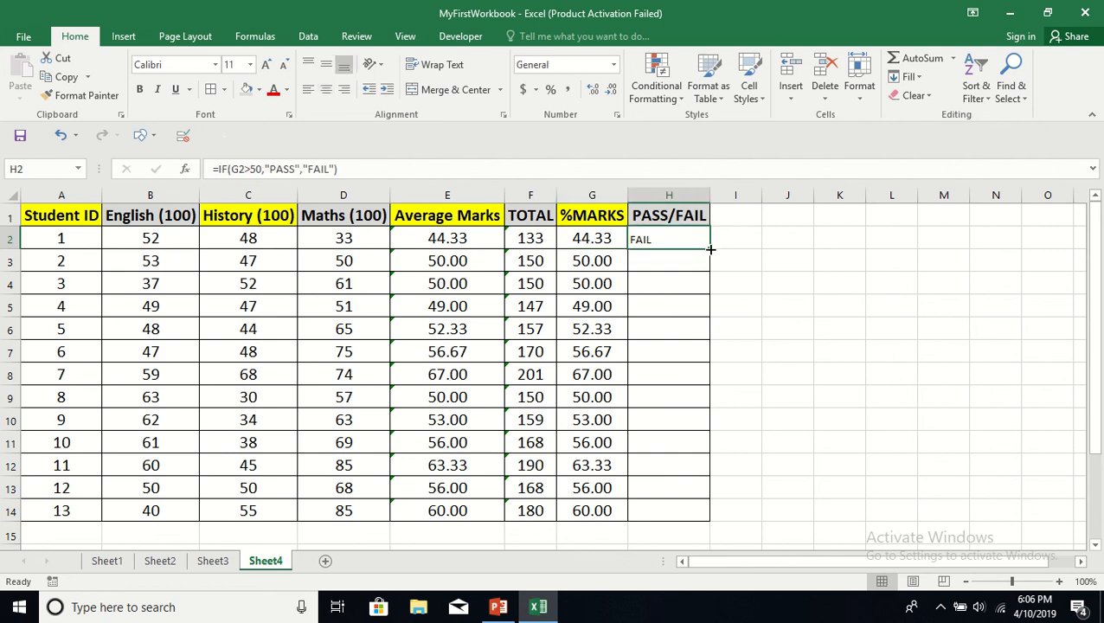
double_click(710, 249)
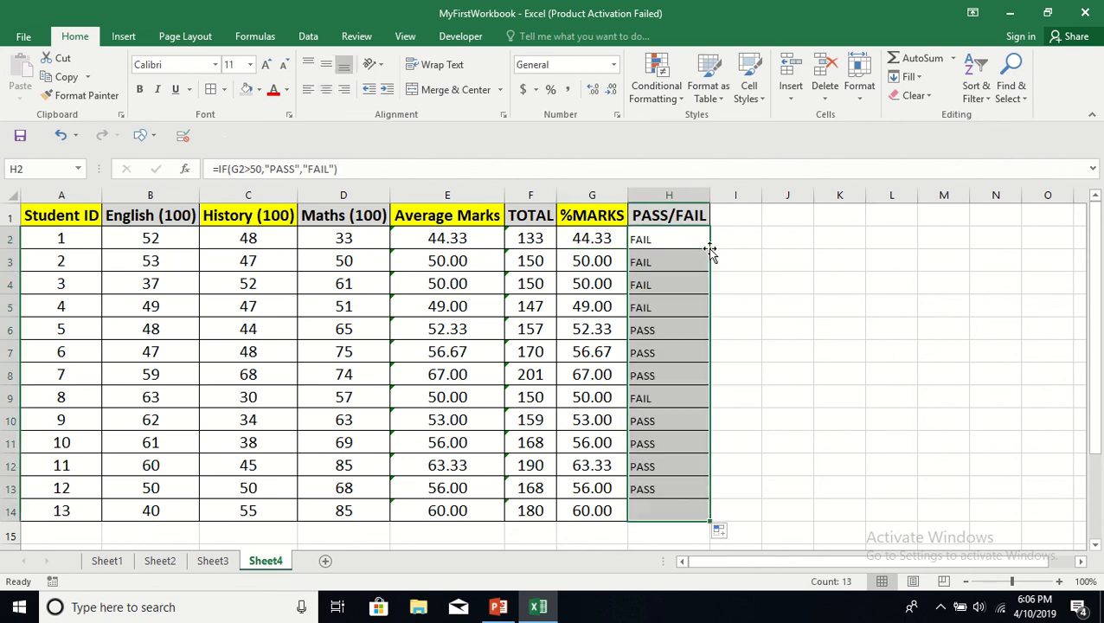
- Set the PASS/FAIL results in H2:H14 to font size 16 and centre them horizontally and vertically
click(841, 342)
drag(656, 239, 645, 510)
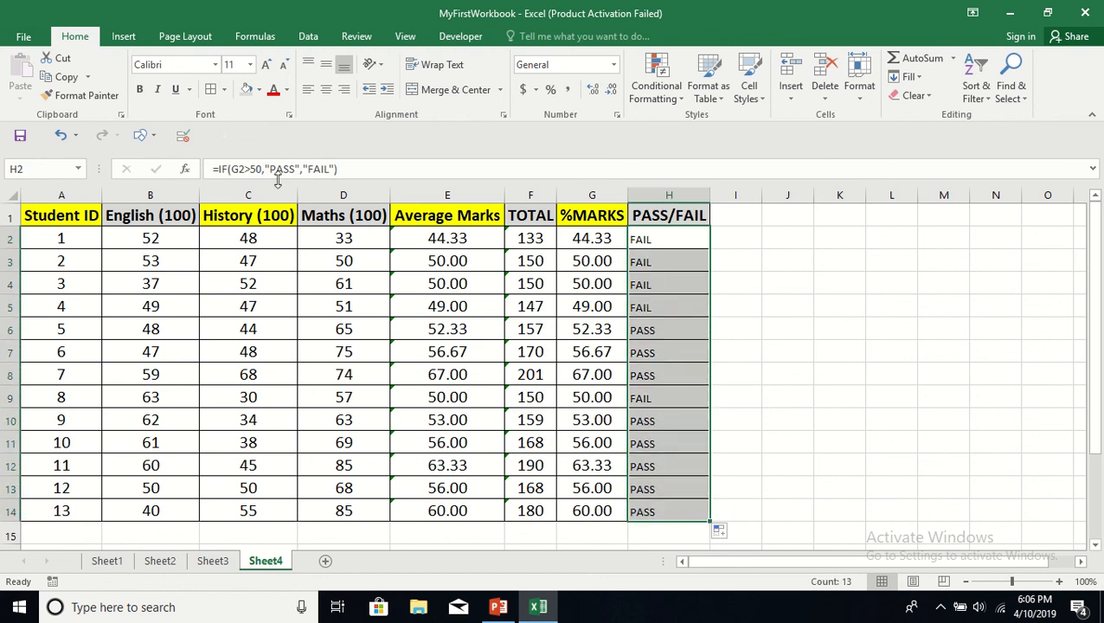
click(249, 70)
click(230, 177)
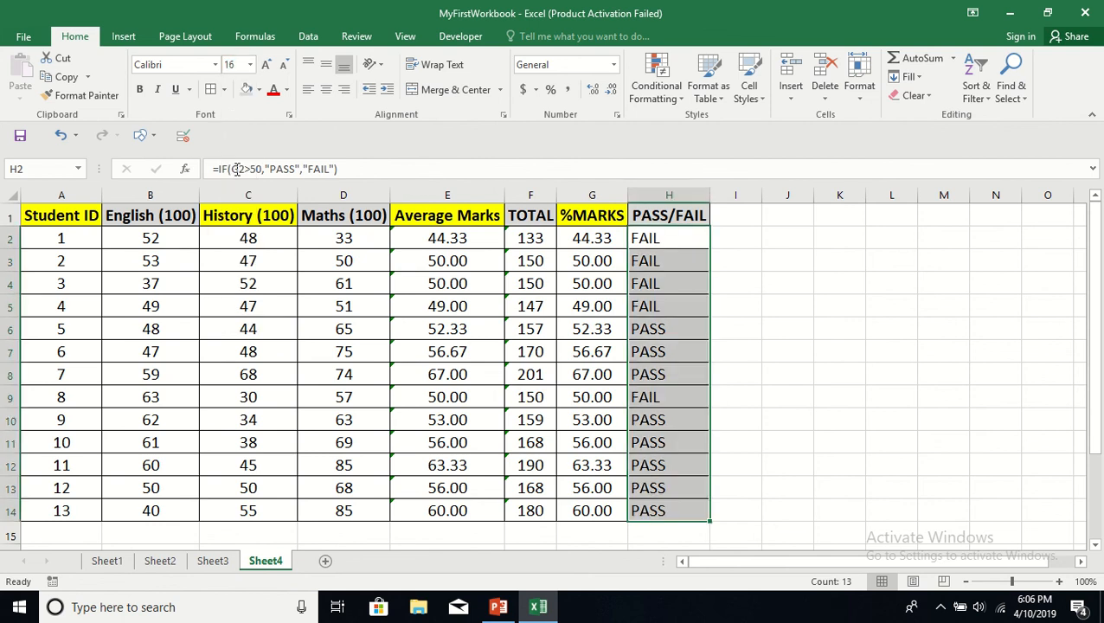
click(327, 90)
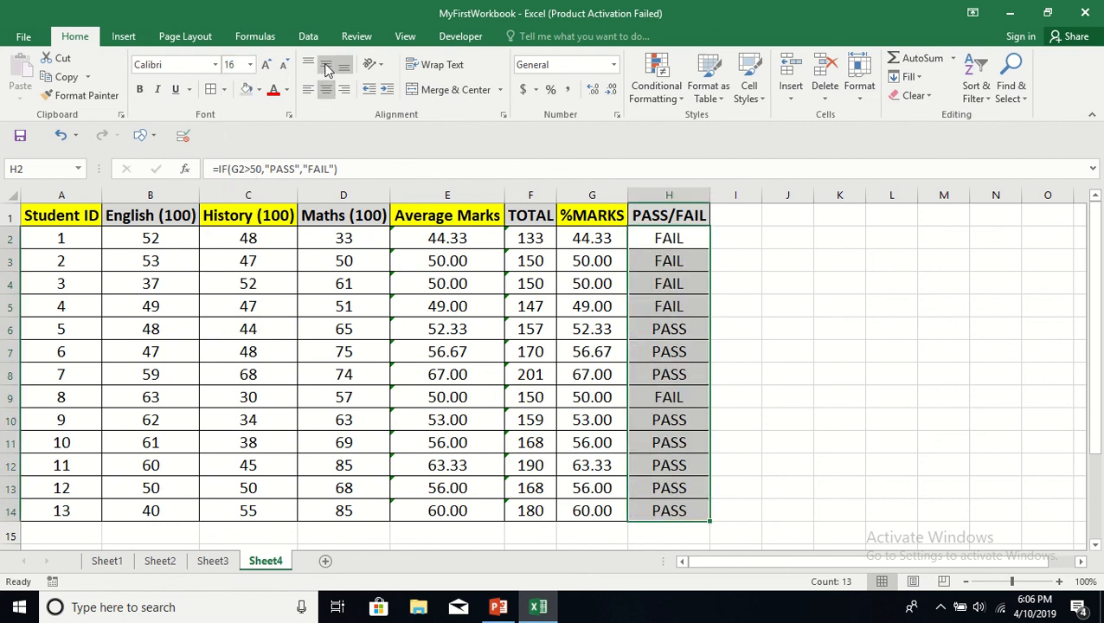
click(327, 69)
drag(819, 302, 808, 304)
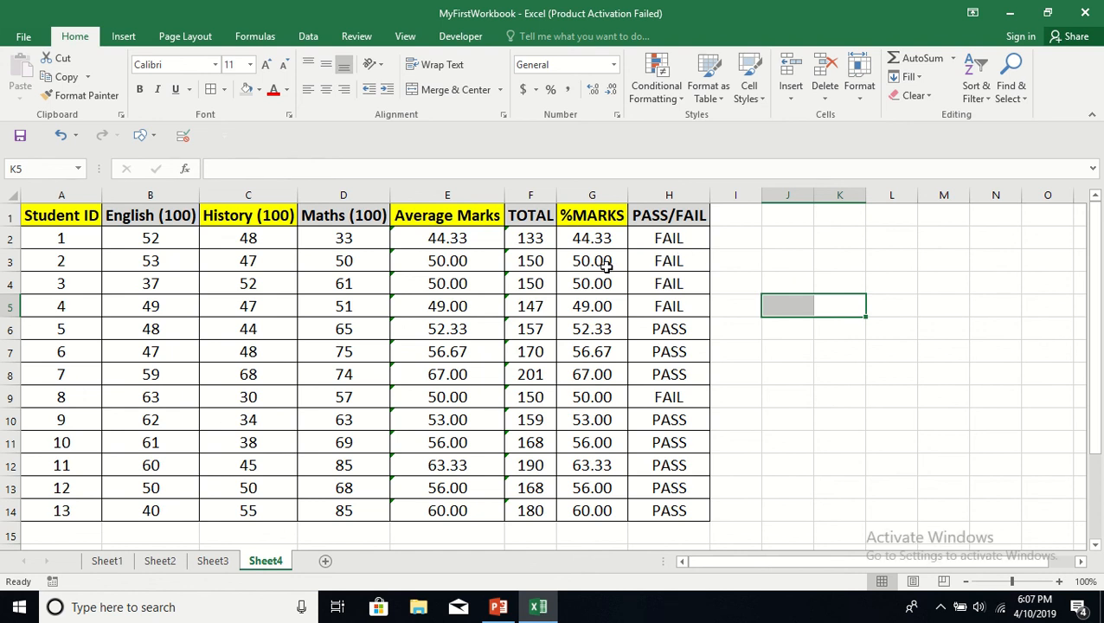
- Inspect the IF formulas in H2 and H3 against the percentage formula in G3
click(687, 241)
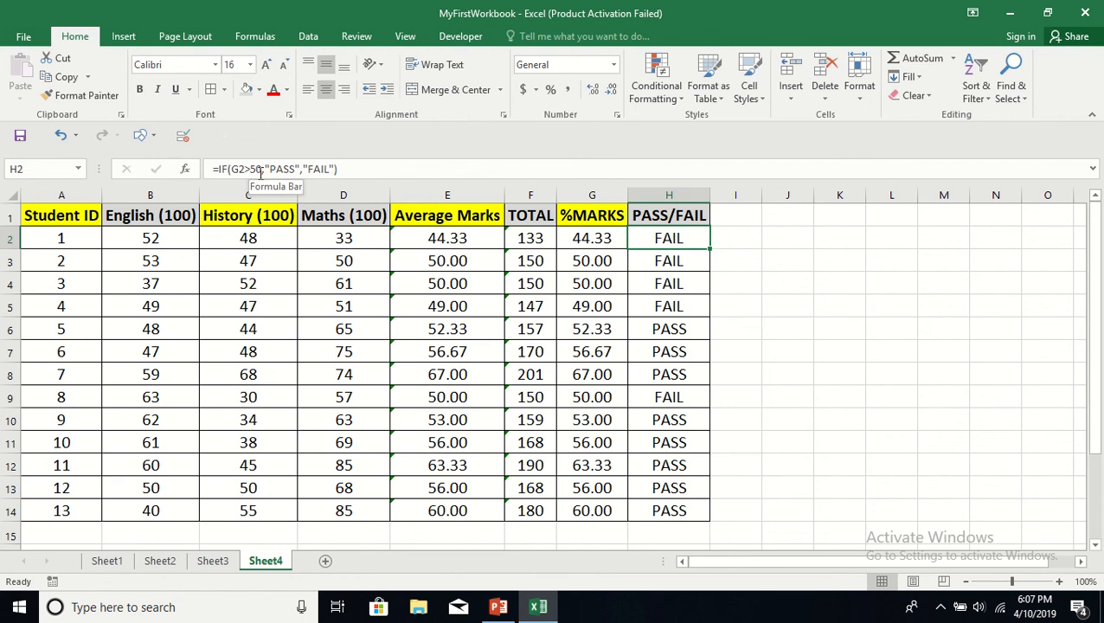
click(597, 267)
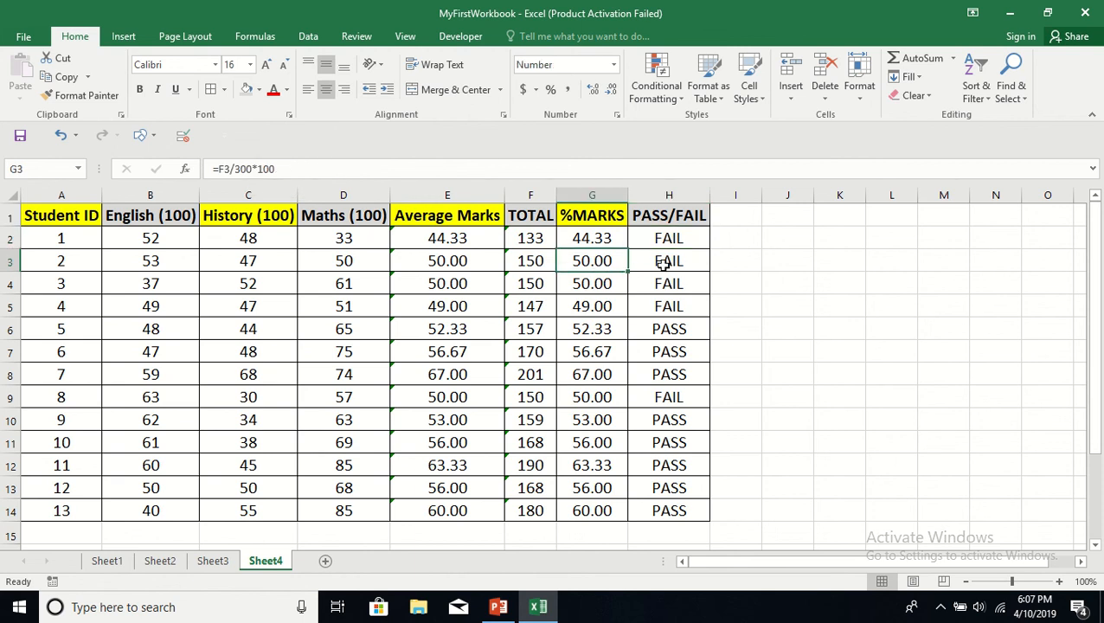
click(664, 265)
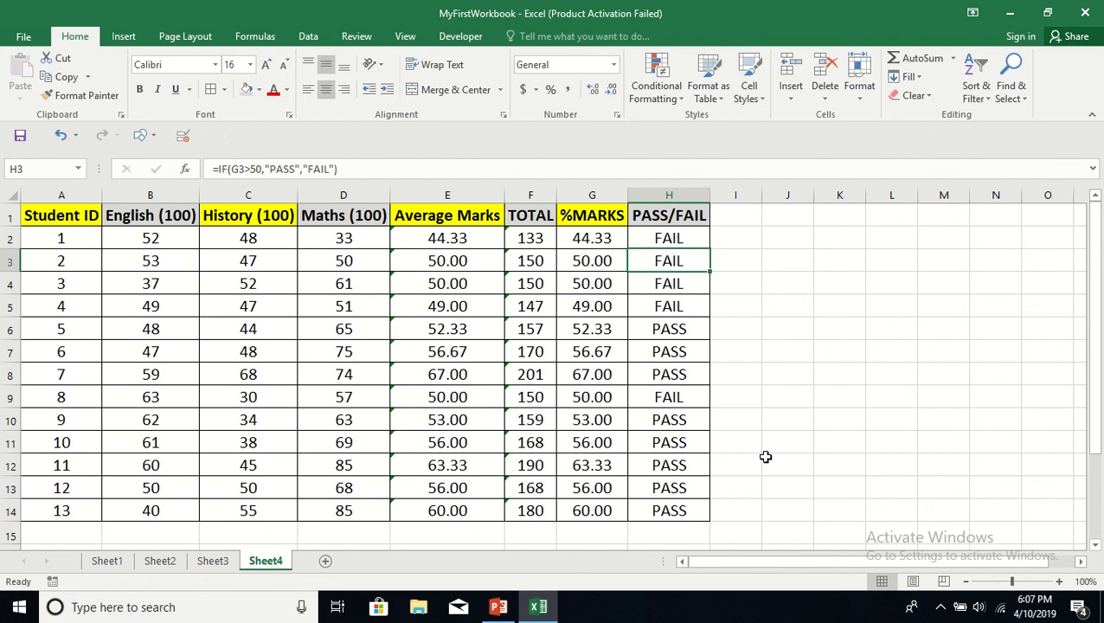
click(802, 357)
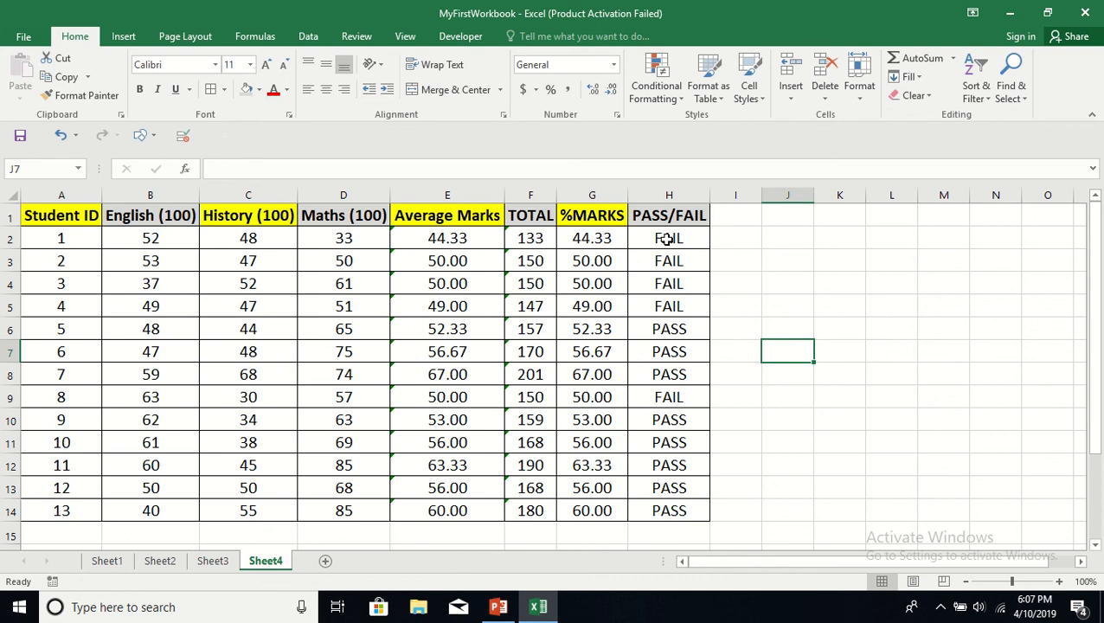
click(798, 261)
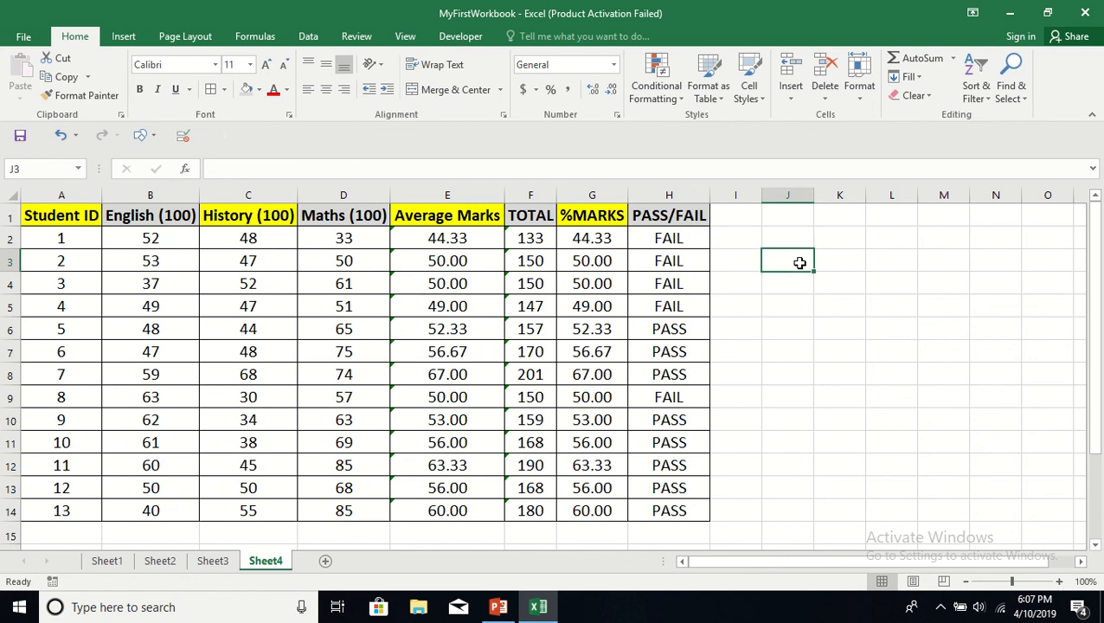
click(826, 444)
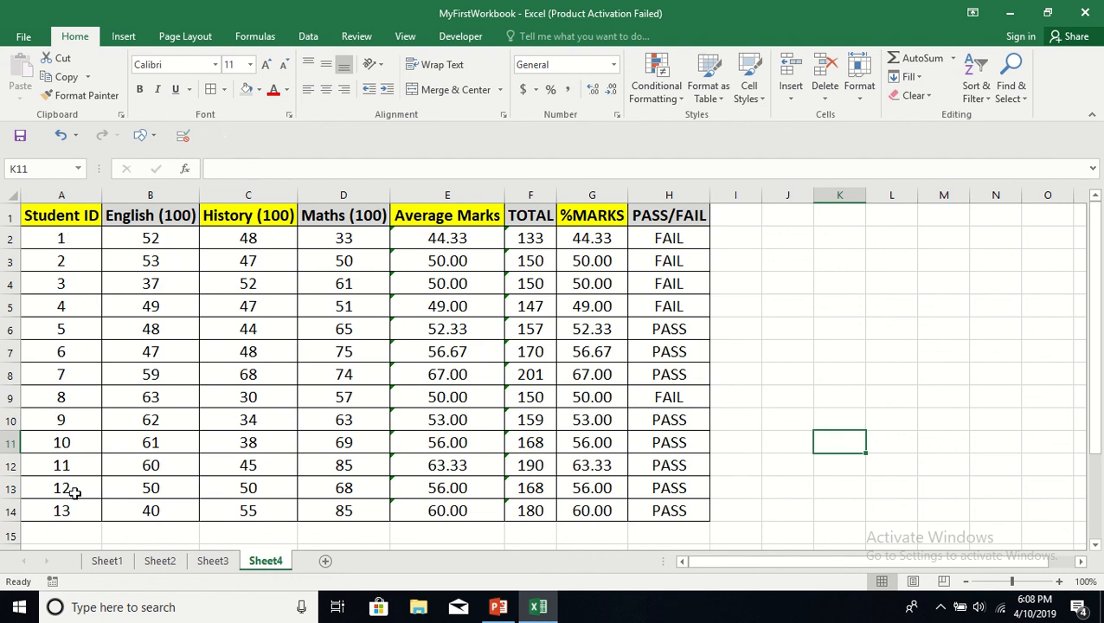
- Try to enter the student IDs 001 and 002 with leading zeros in A2 and A3
click(64, 236)
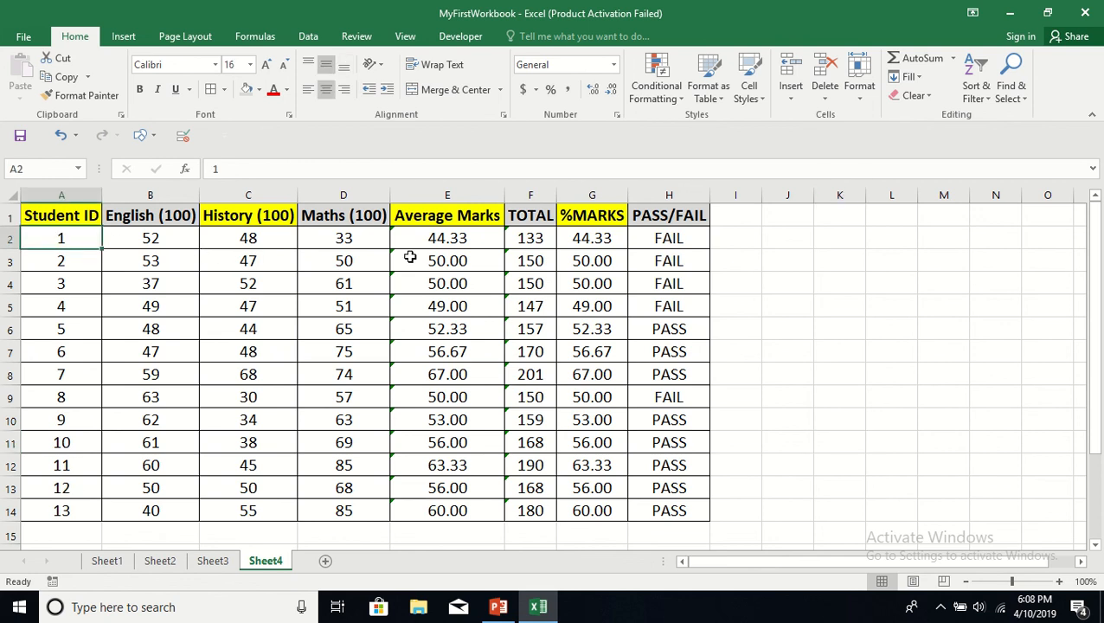
text(001)
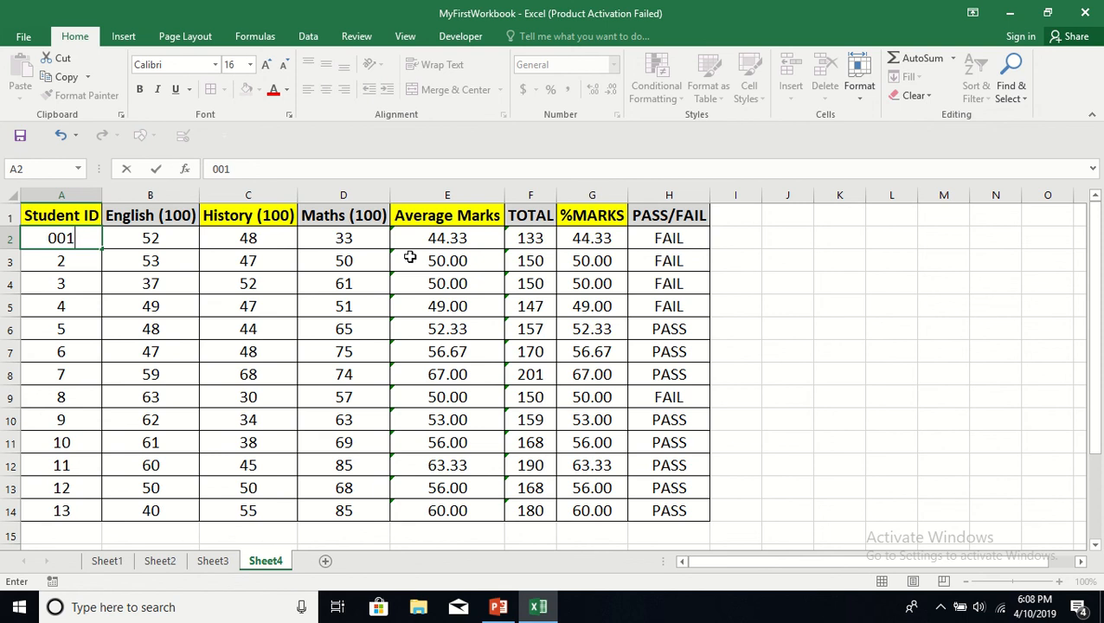
key(Return)
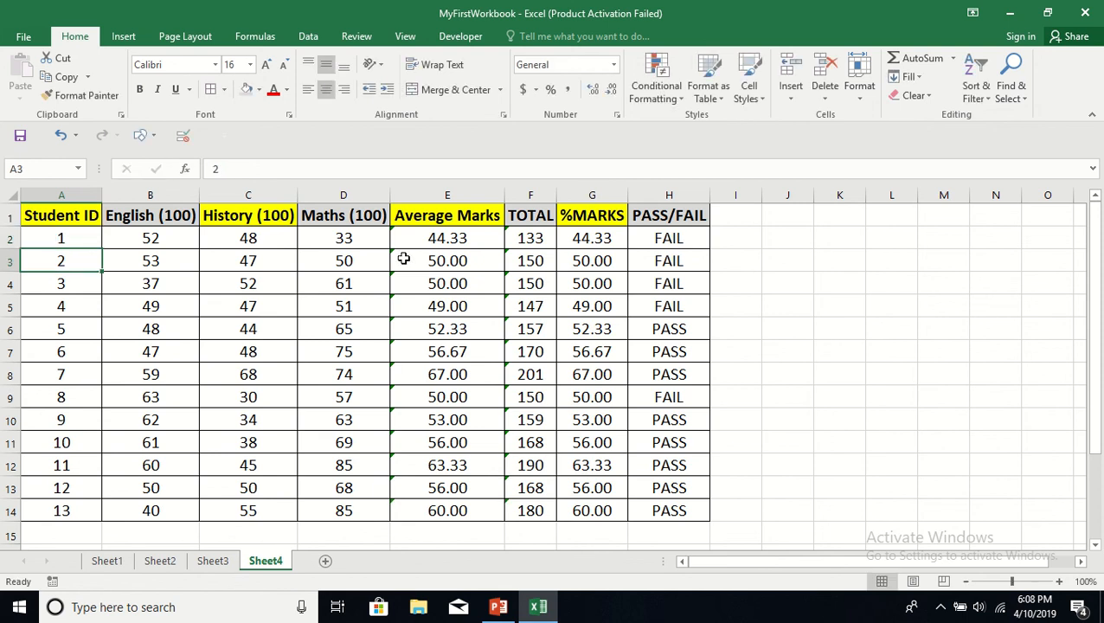
text(0002)
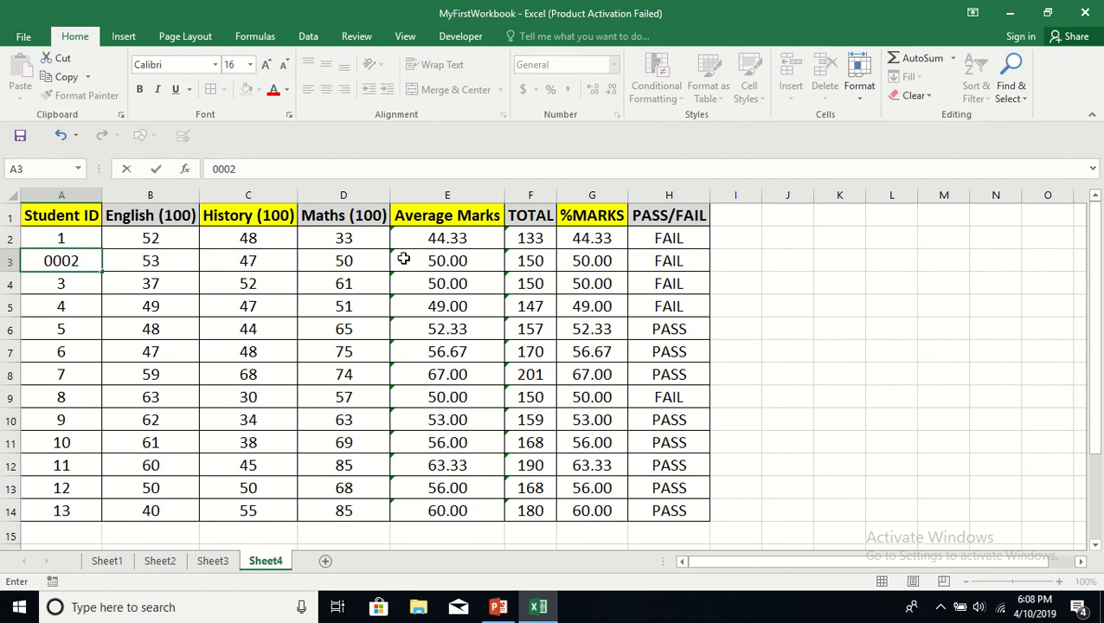
key(BackSpace)
key(BackSpace)
text(2)
key(Return)
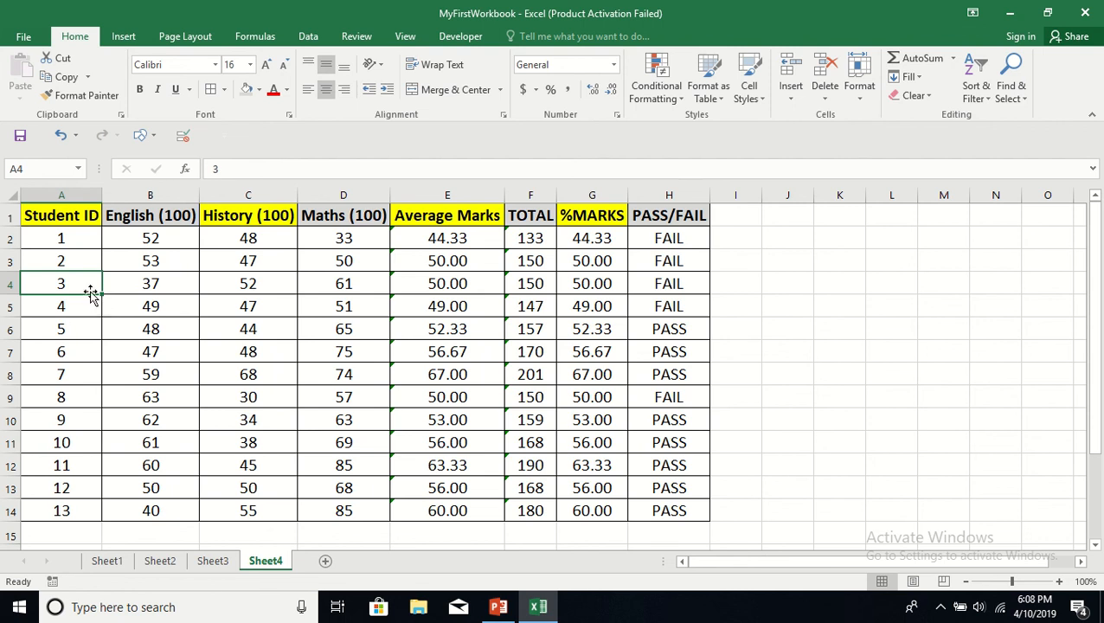
- Format the Student ID cells A2:A14 as Text
drag(79, 237, 70, 510)
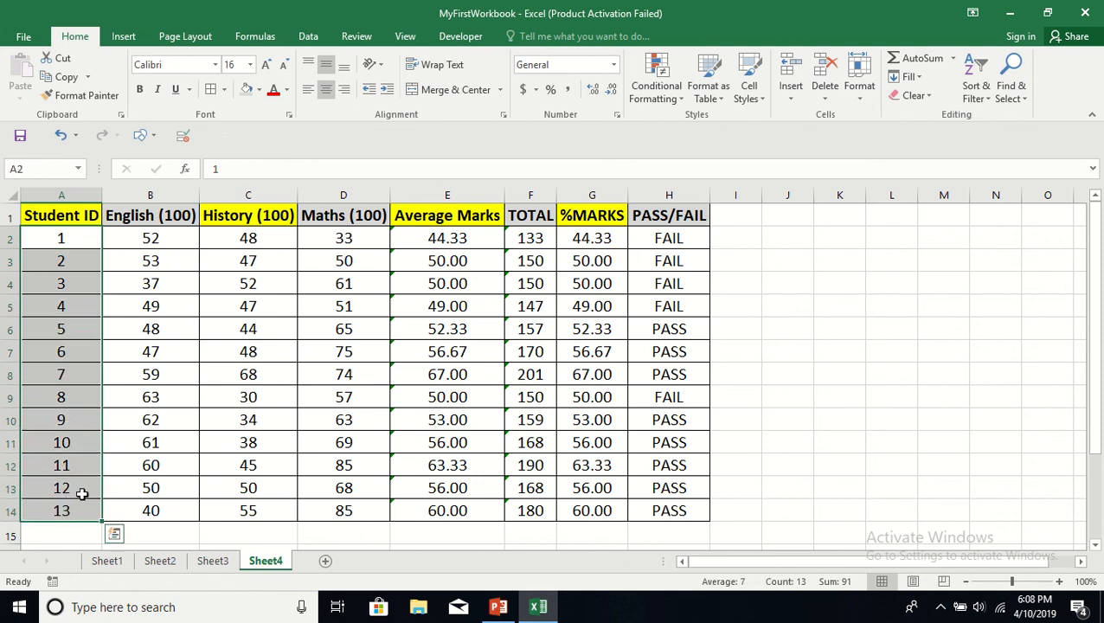
right_click(72, 238)
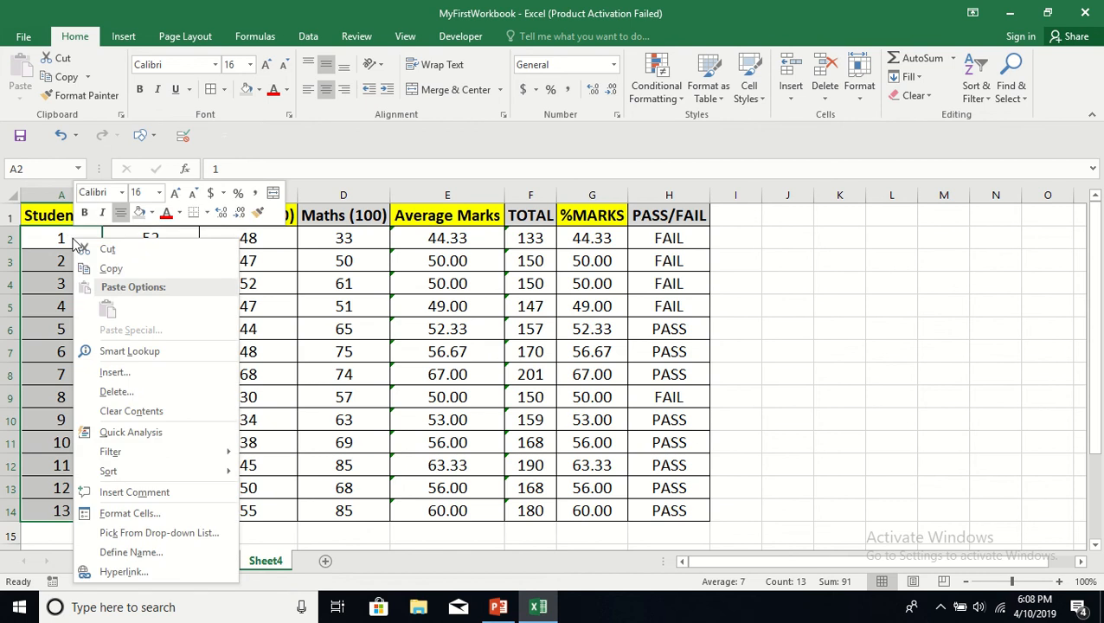
click(118, 515)
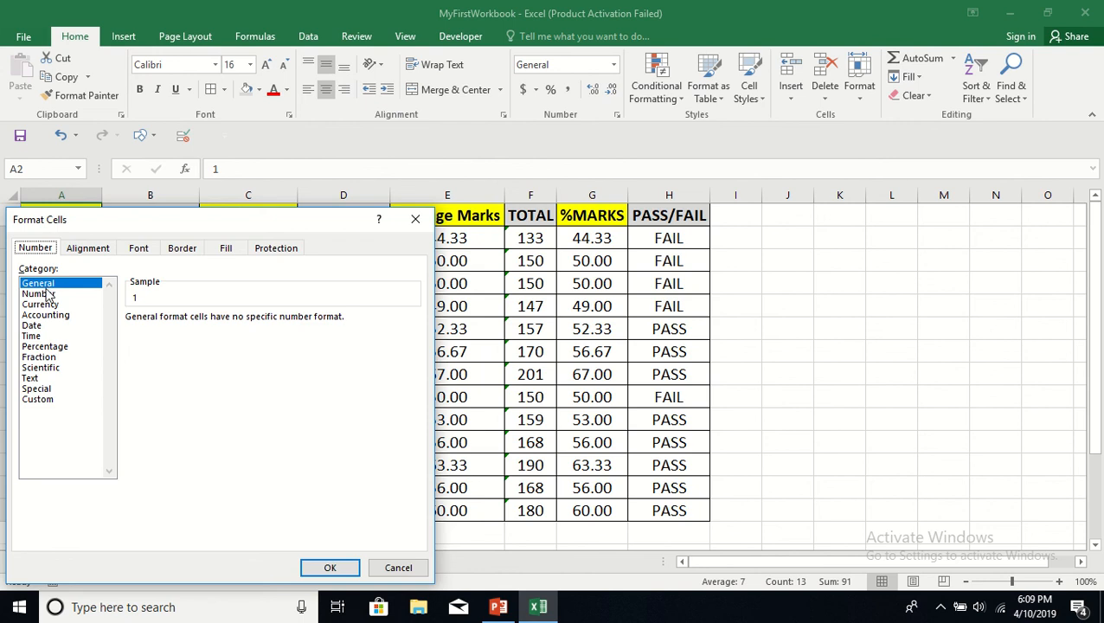
click(31, 379)
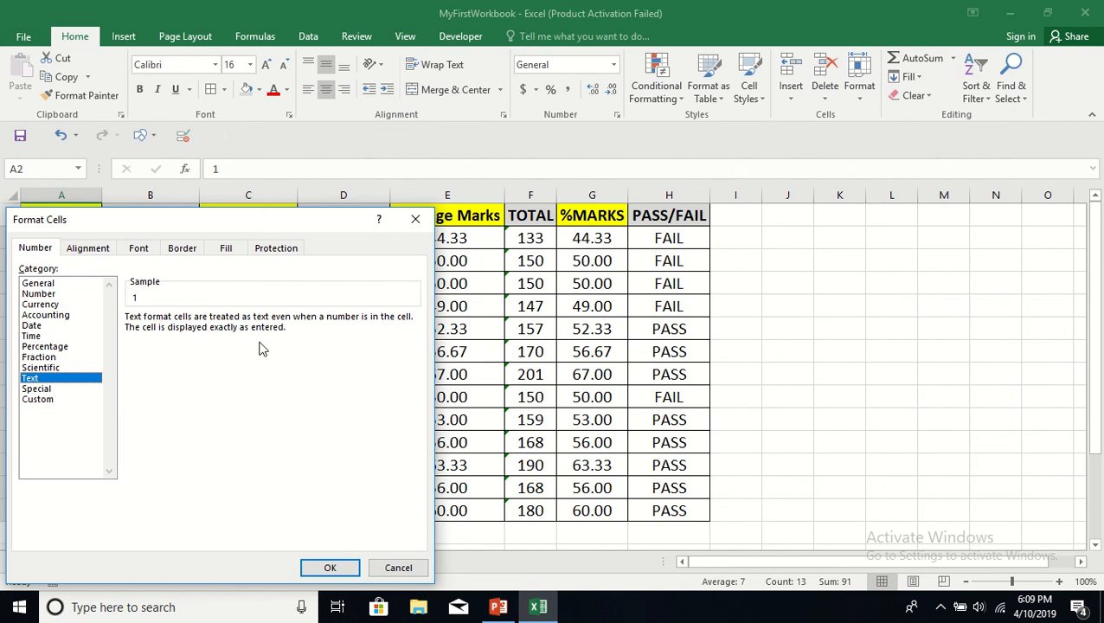
click(329, 569)
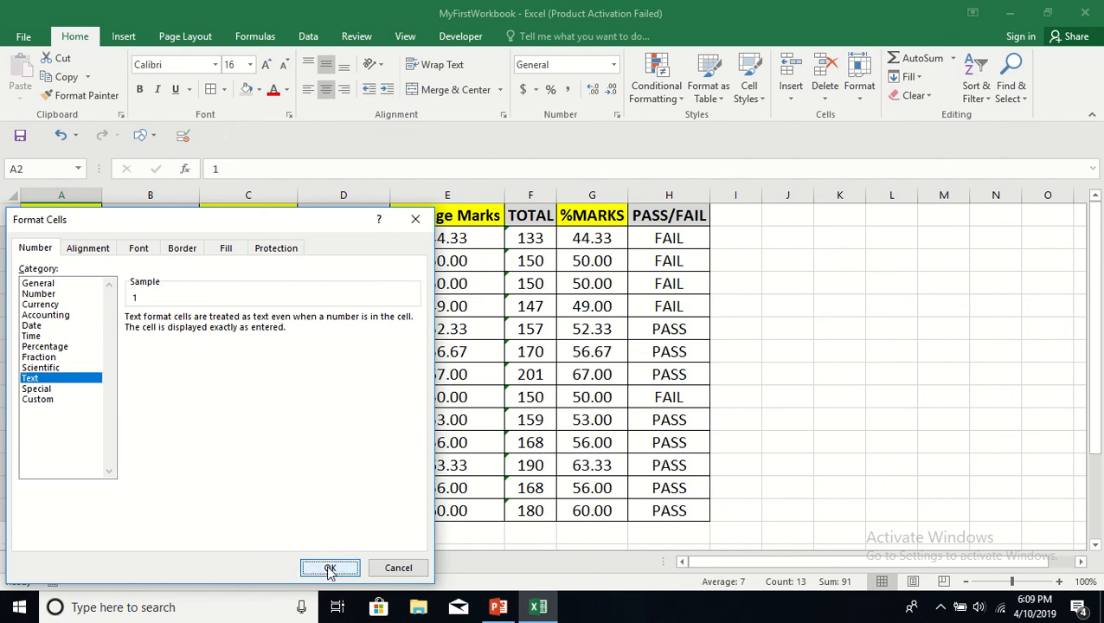
- Enter 001 and 002 in A2 and A3 and fill the series down to A14
click(61, 240)
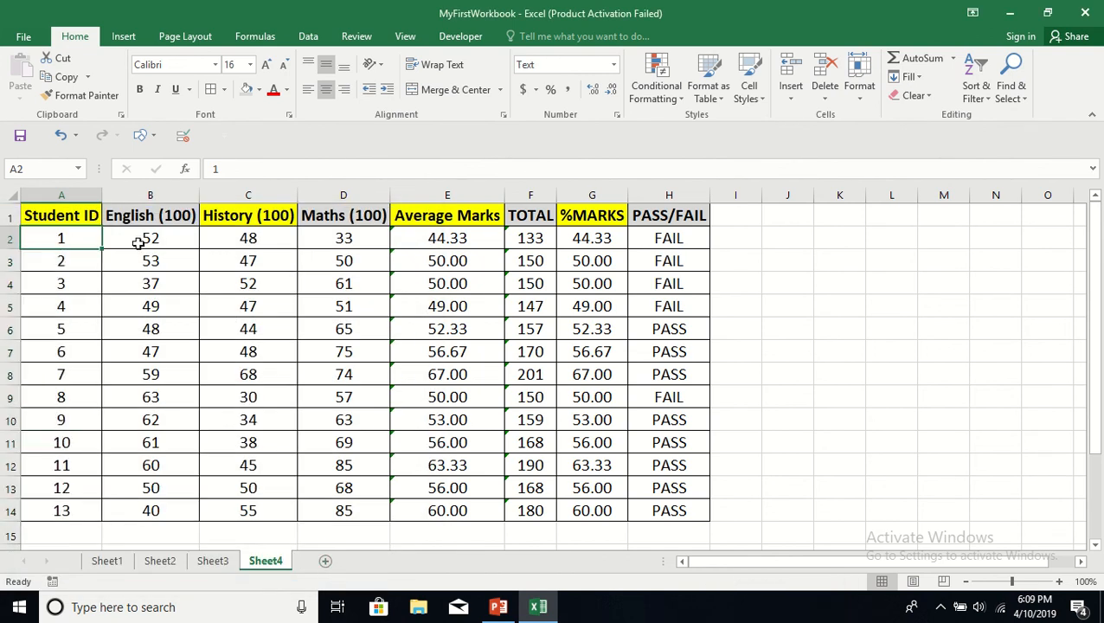
text(001)
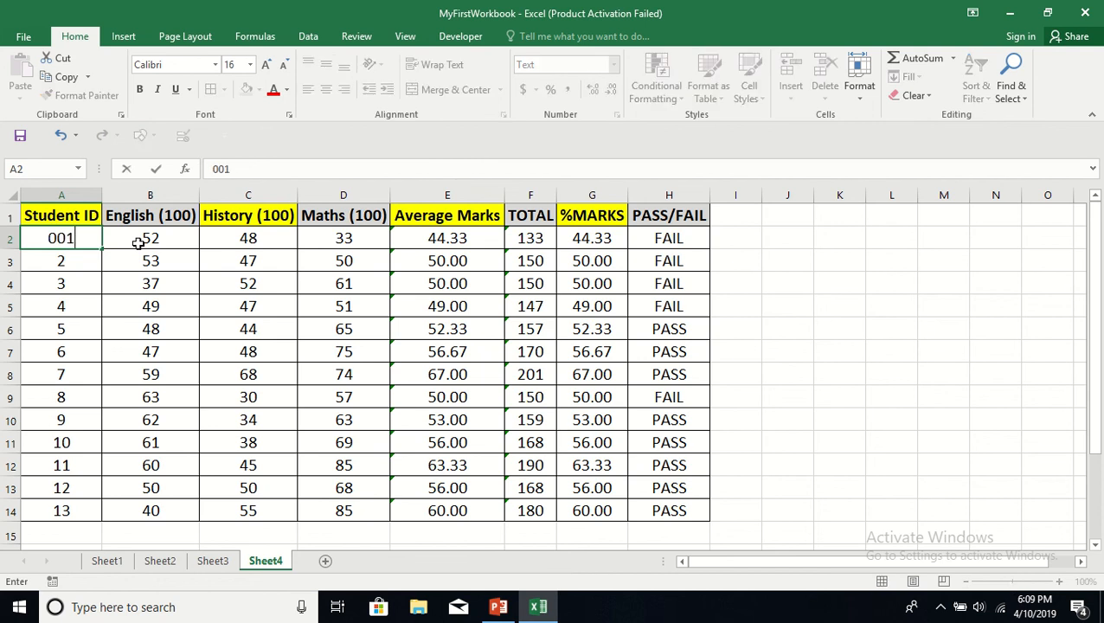
key(Return)
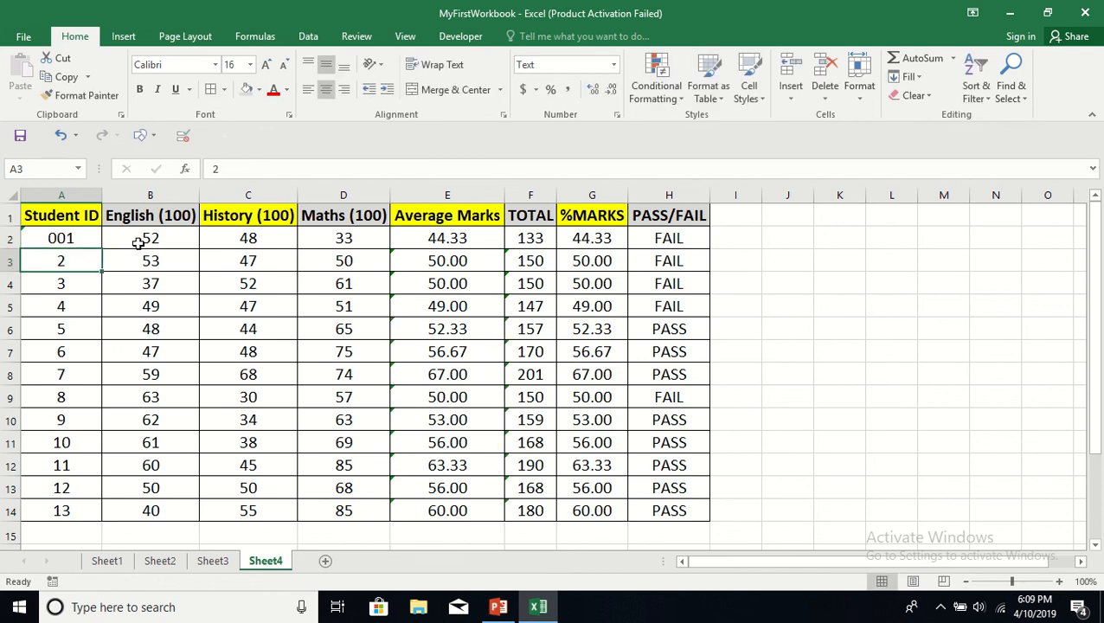
text(002)
key(Return)
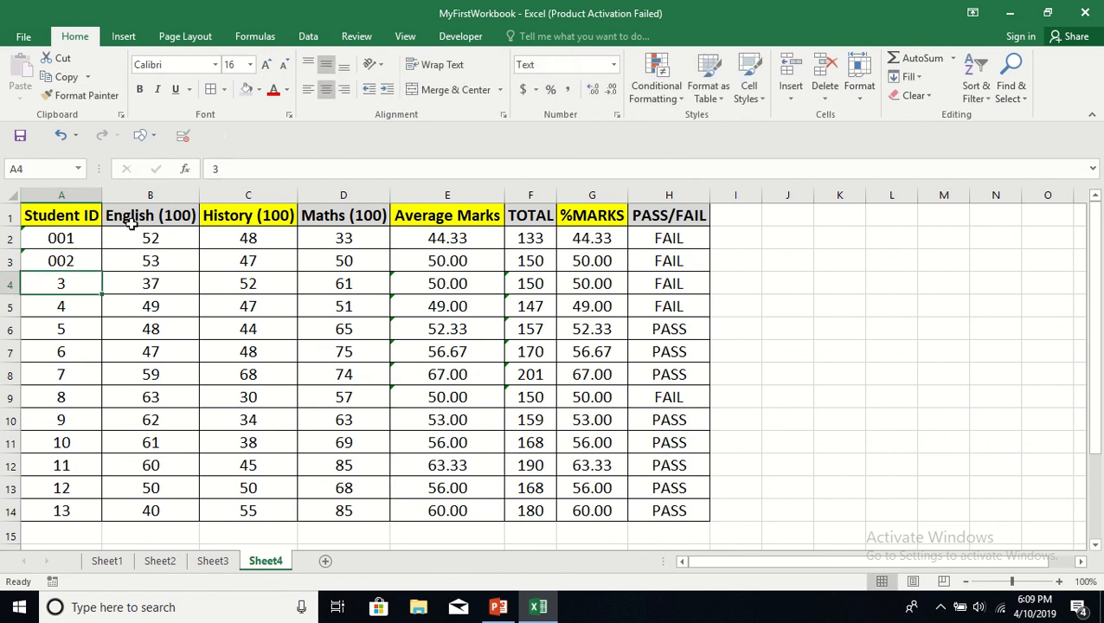
drag(86, 240, 88, 255)
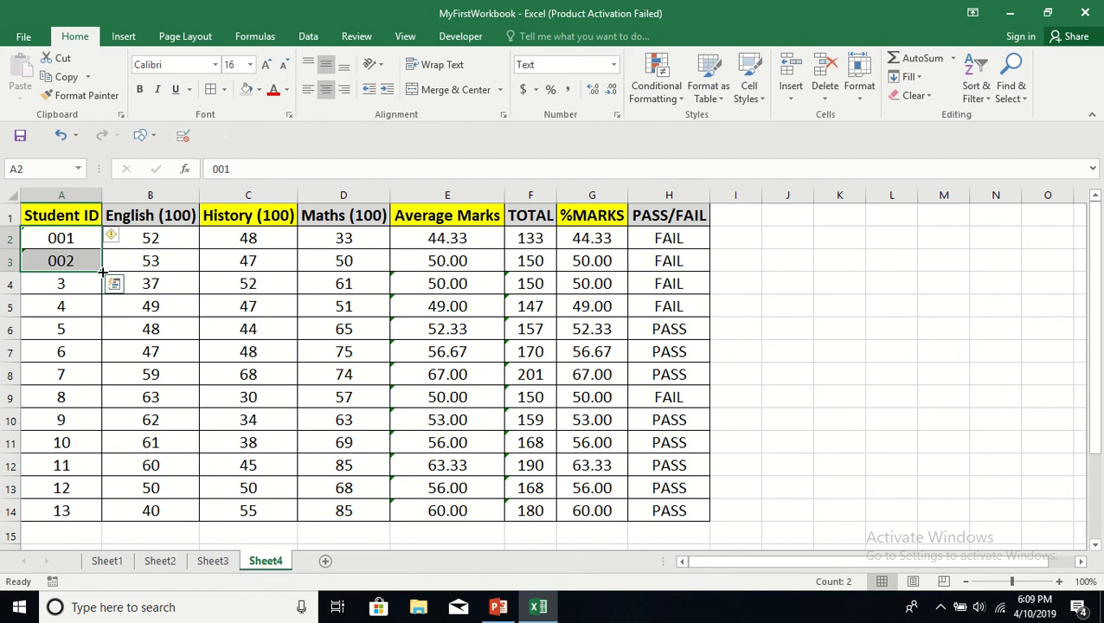
double_click(102, 272)
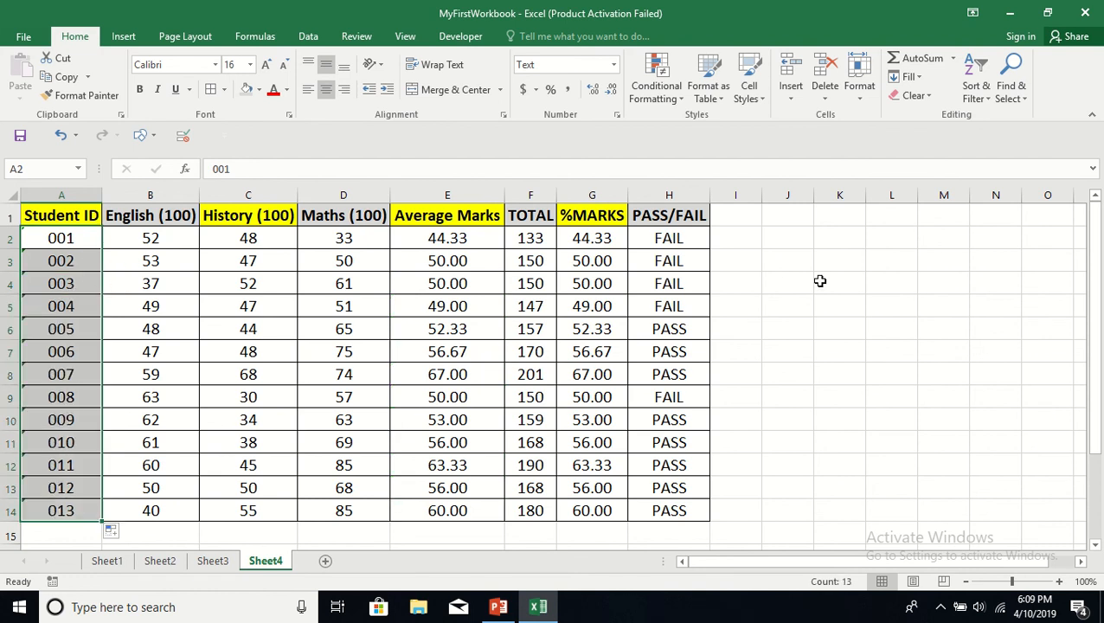
click(793, 312)
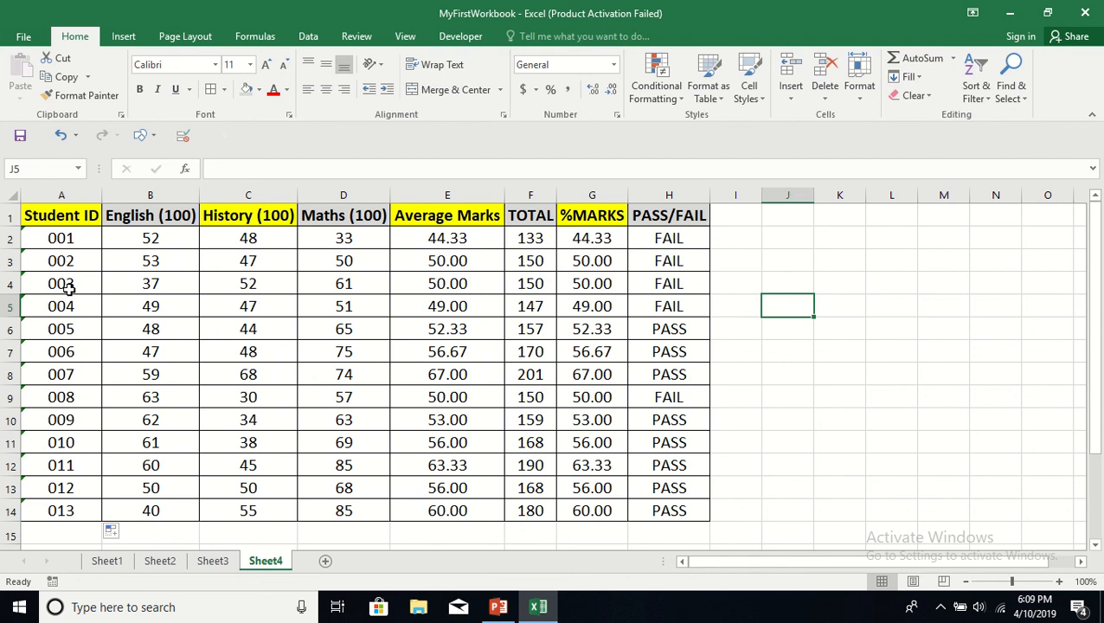
- Try to enter the next student ID, 014, in cell A15
scroll(874, 437, down, 1)
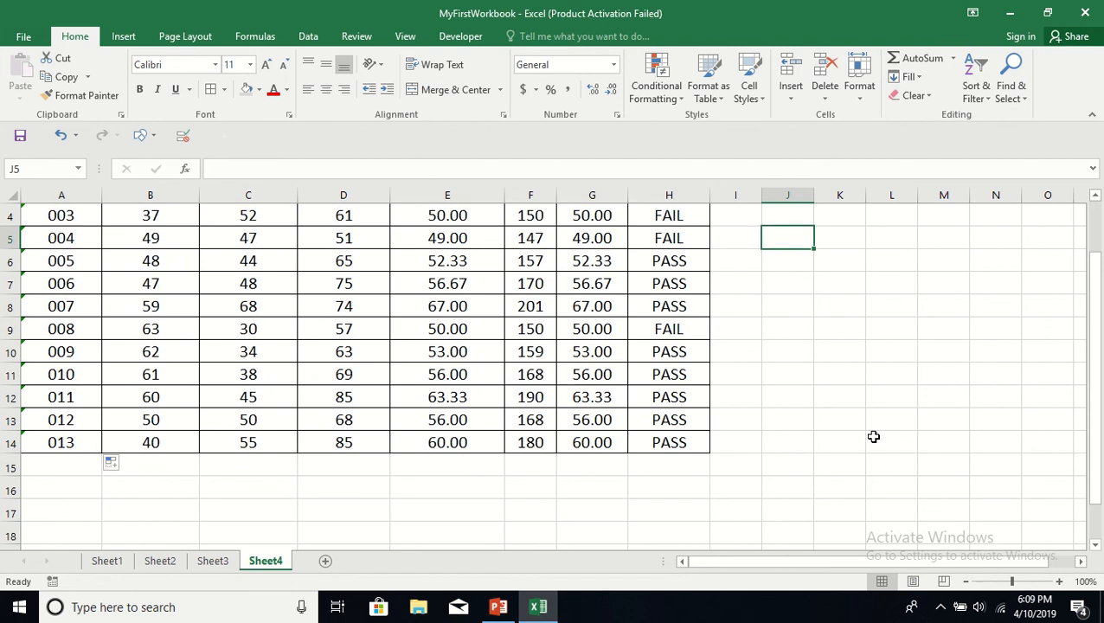
click(82, 464)
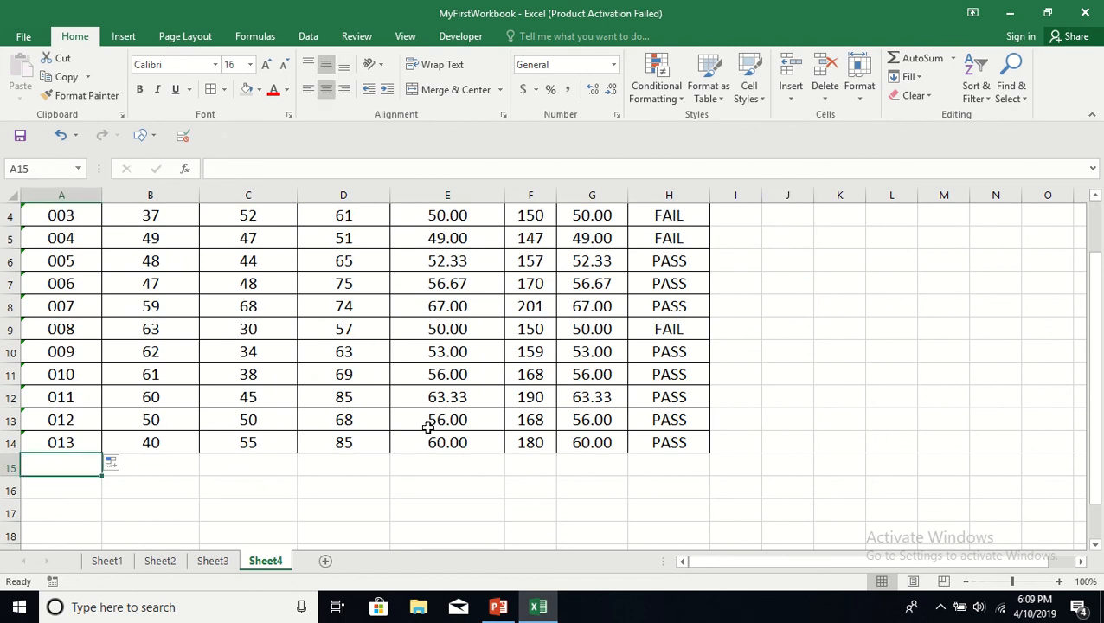
text(014)
key(Return)
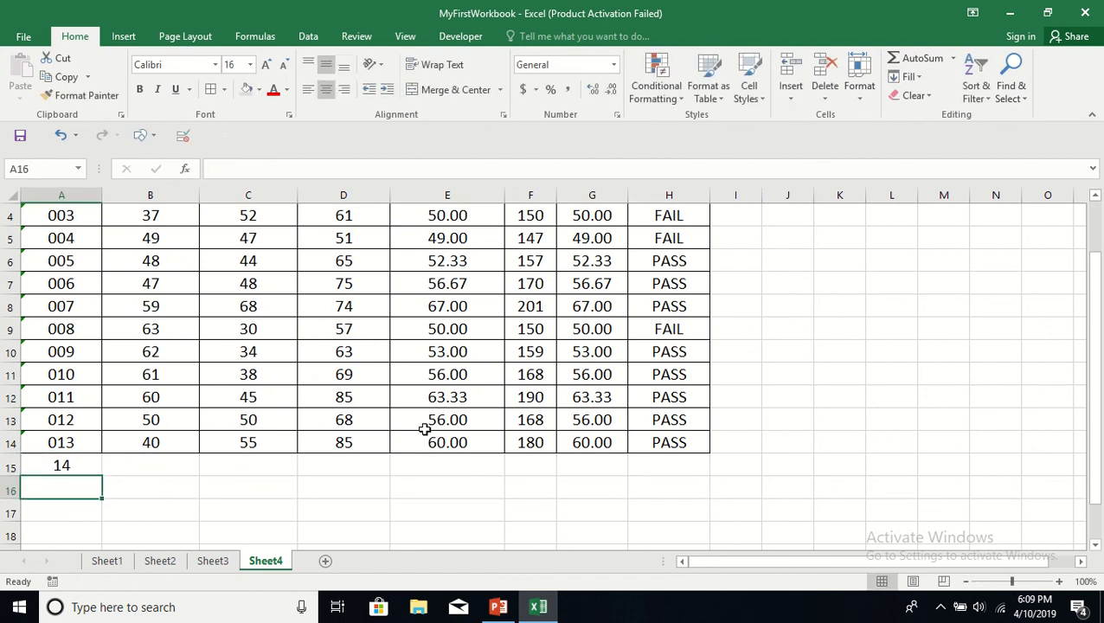
- Format cell A15 as Text and extend the Student ID series into it as 014
click(84, 465)
right_click(86, 465)
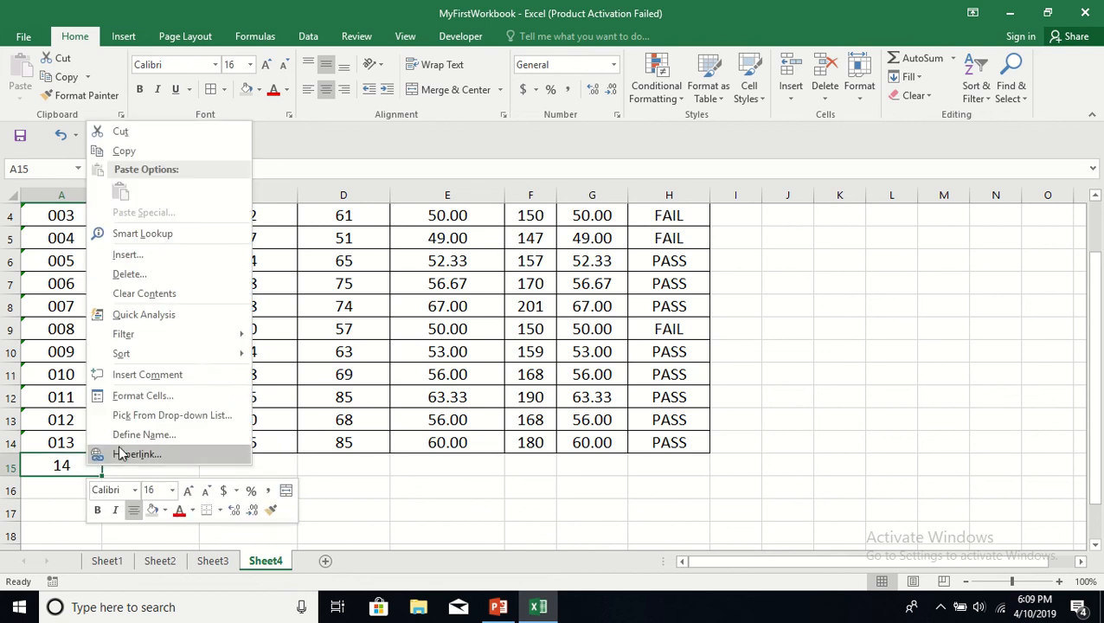
key(Escape)
key(ctrl+1)
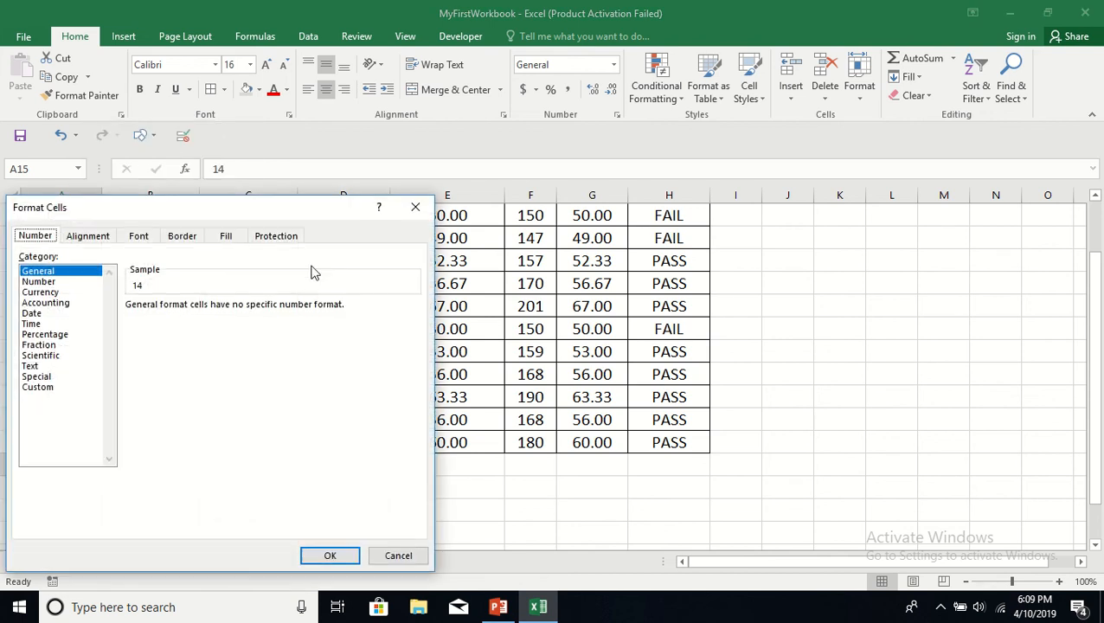
click(40, 366)
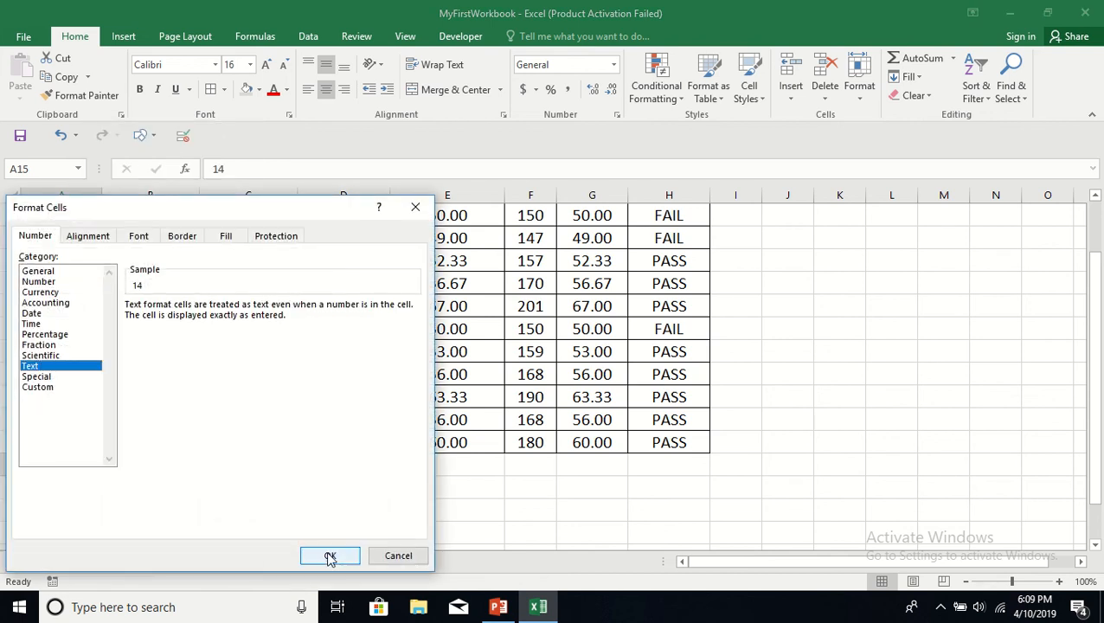
click(329, 555)
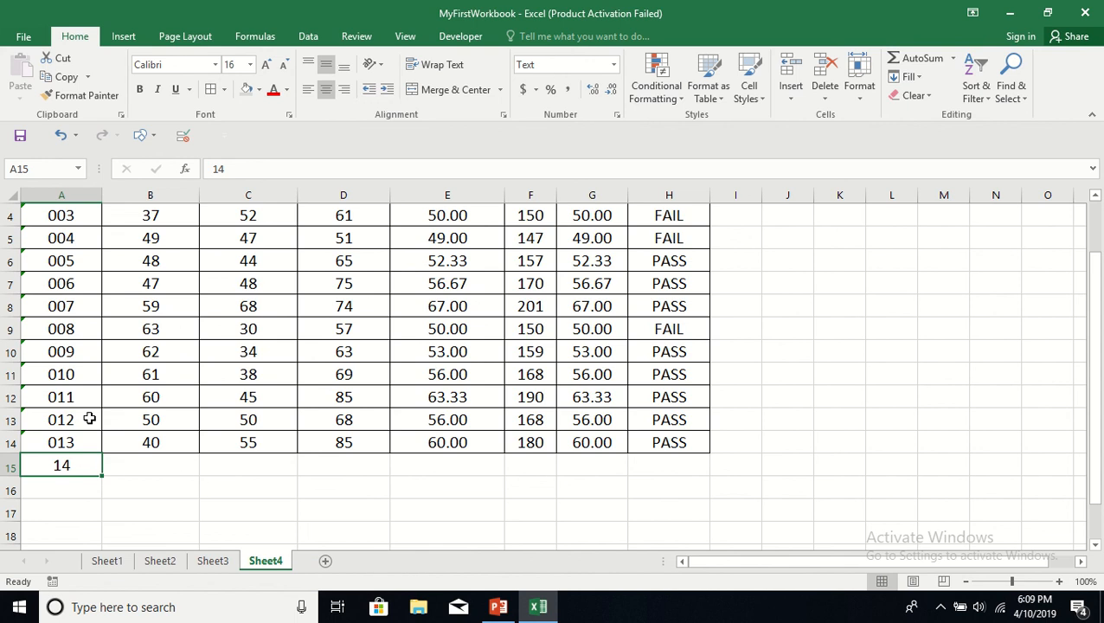
drag(90, 421, 102, 469)
click(230, 504)
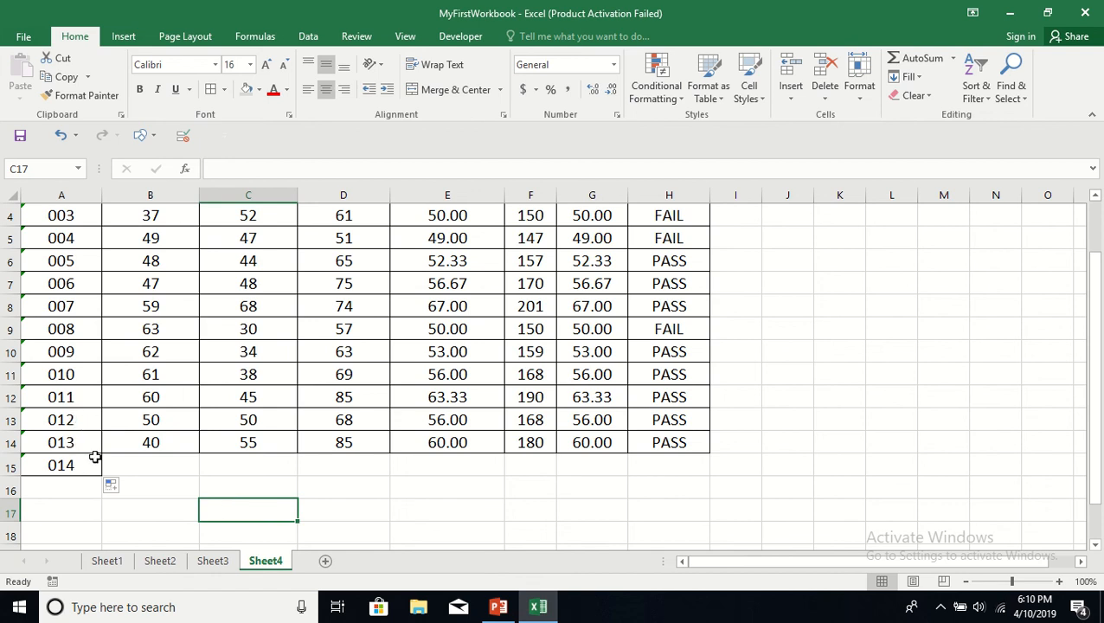
- Enter marks for student 014 in row 15: English 50, History 60 and Maths 75
click(152, 464)
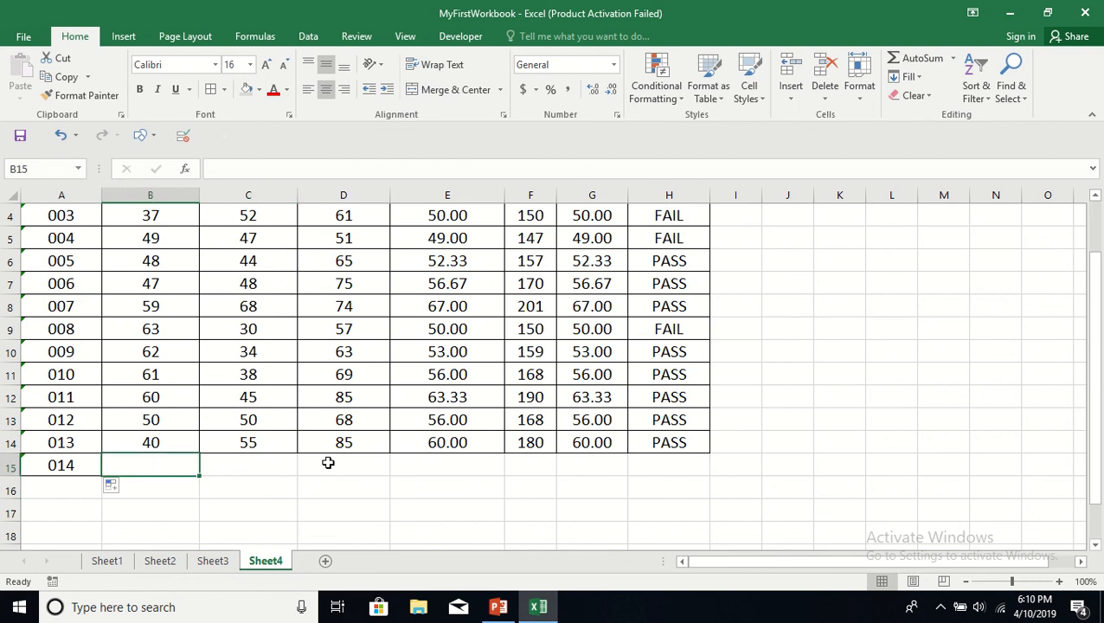
text(50)
key(Tab)
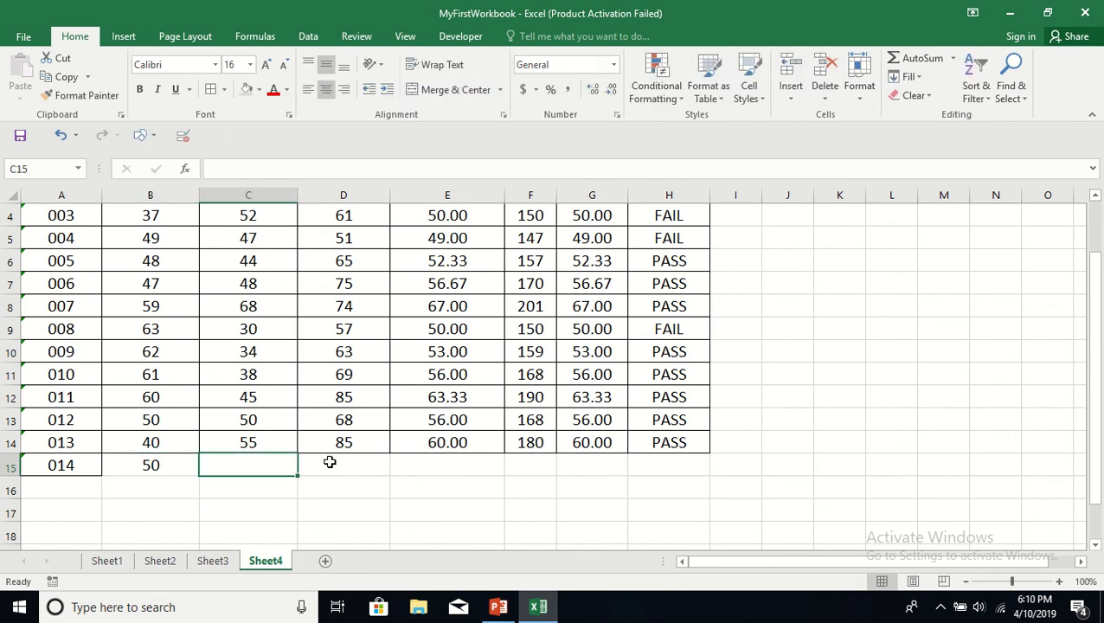
text(+)
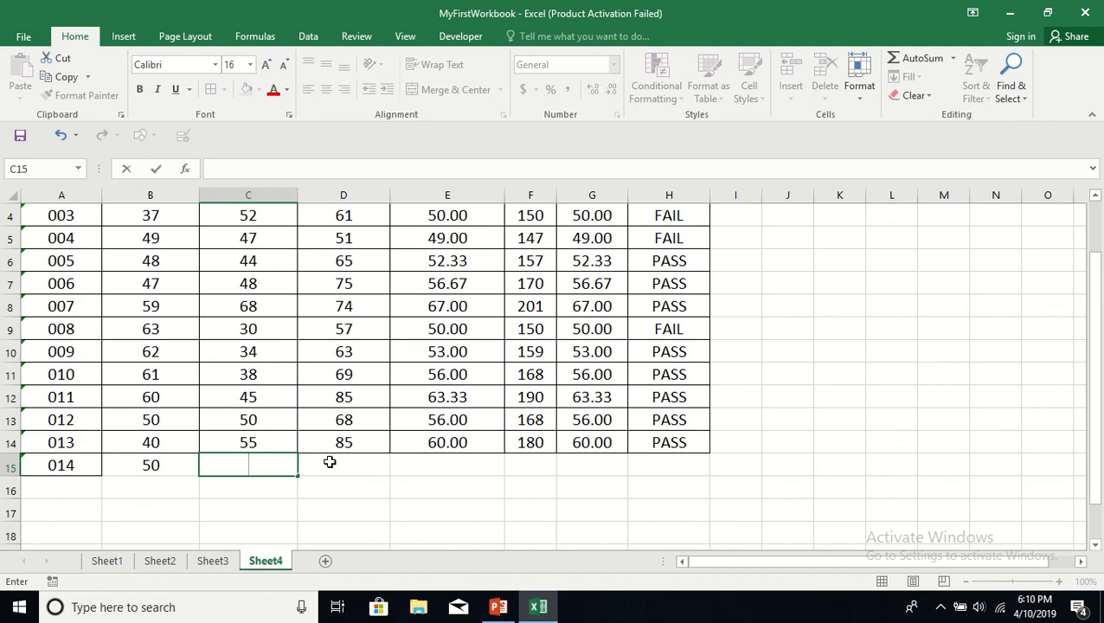
text(60)
key(Tab)
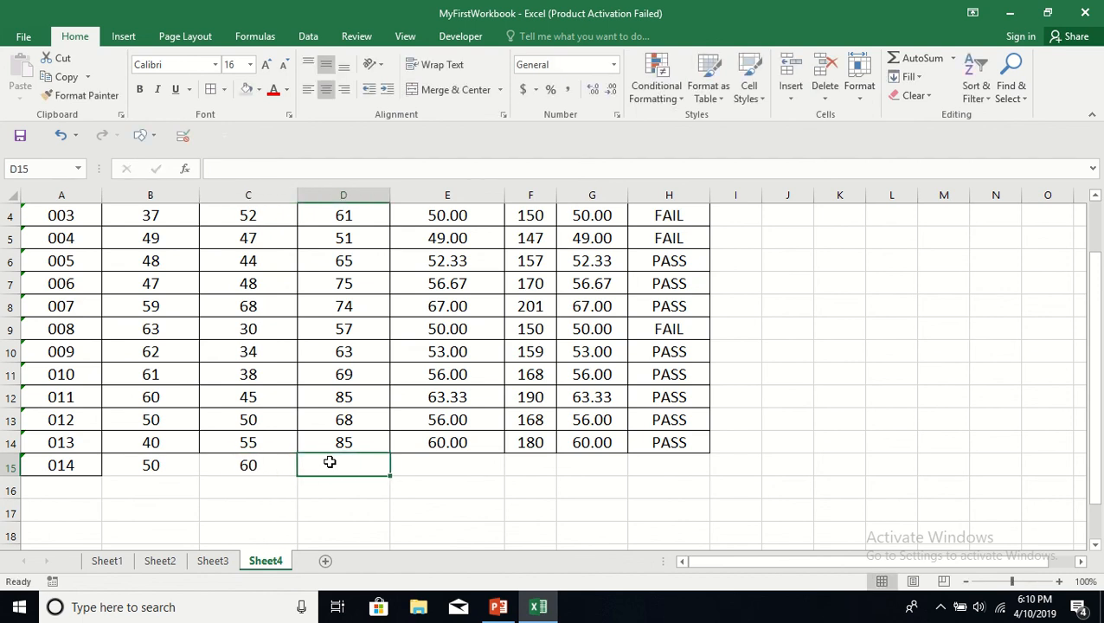
text(75)
key(Return)
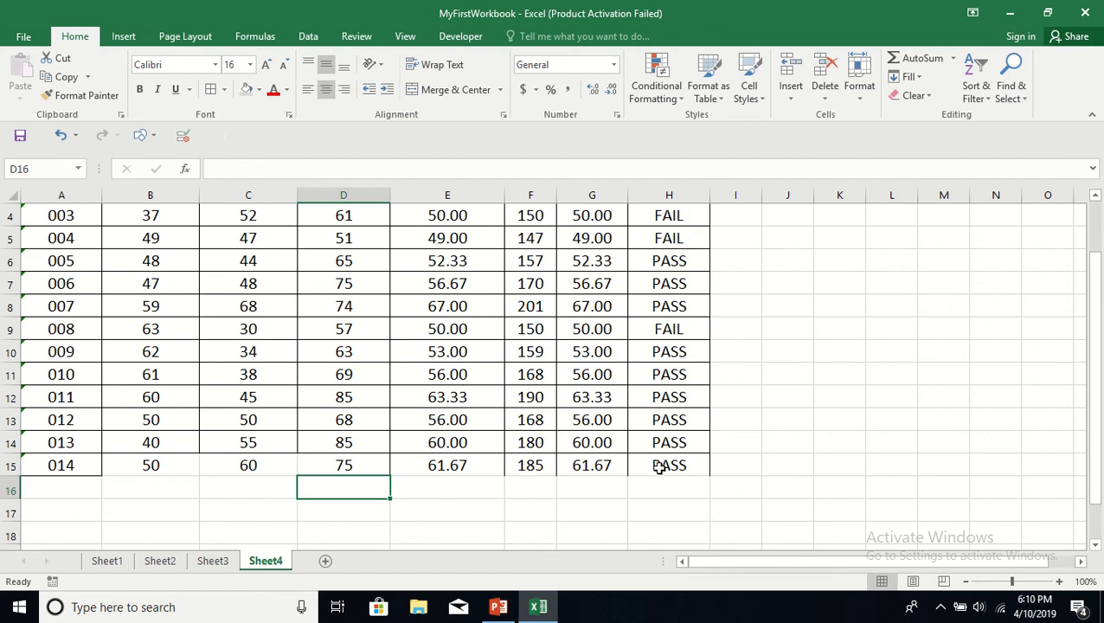
- Apply borders to all cells of the new student record in A15:H15
click(806, 447)
drag(73, 468, 651, 458)
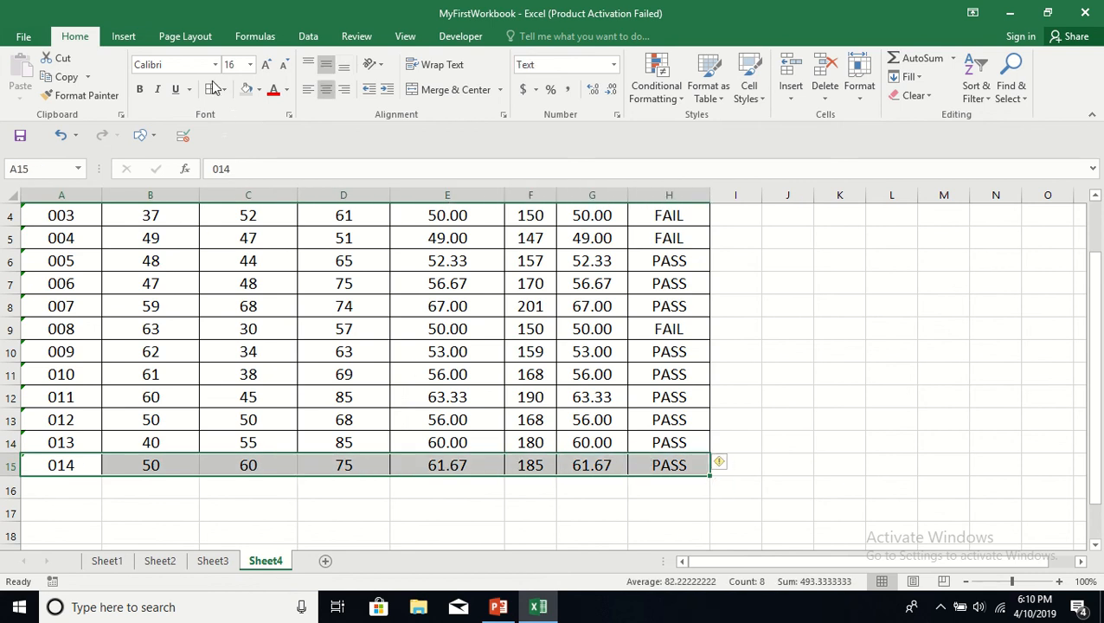
click(808, 306)
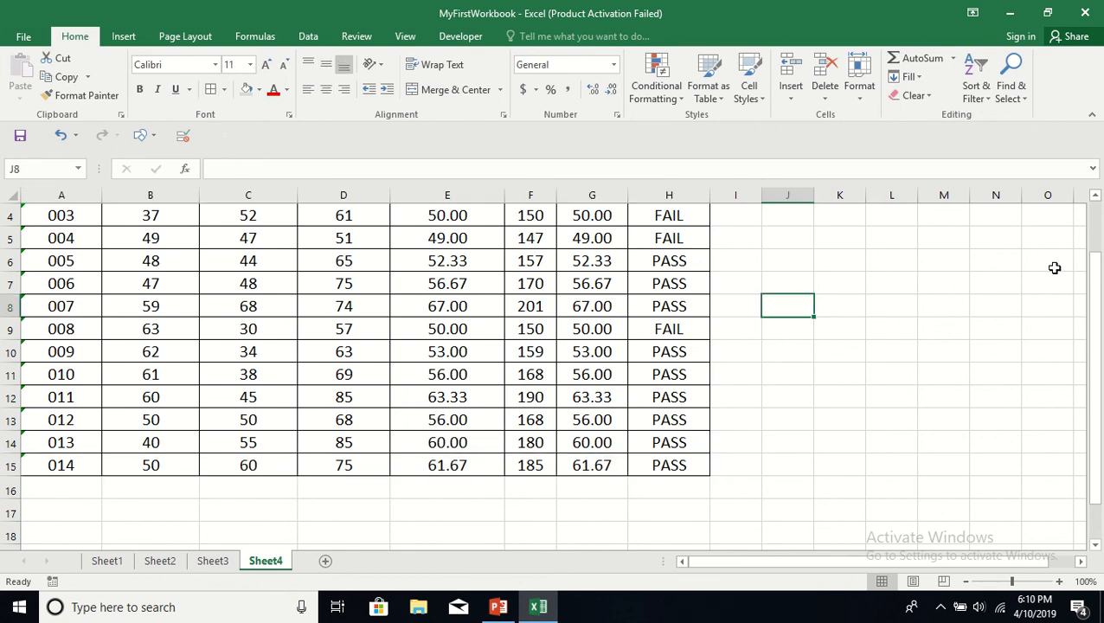
drag(1095, 271, 1094, 233)
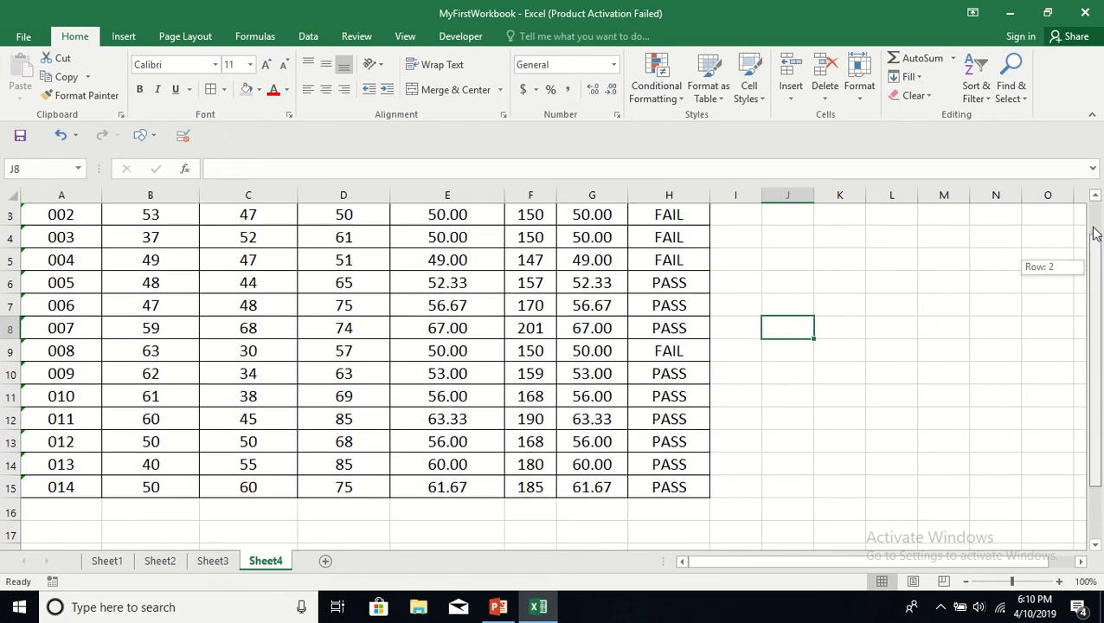
click(843, 260)
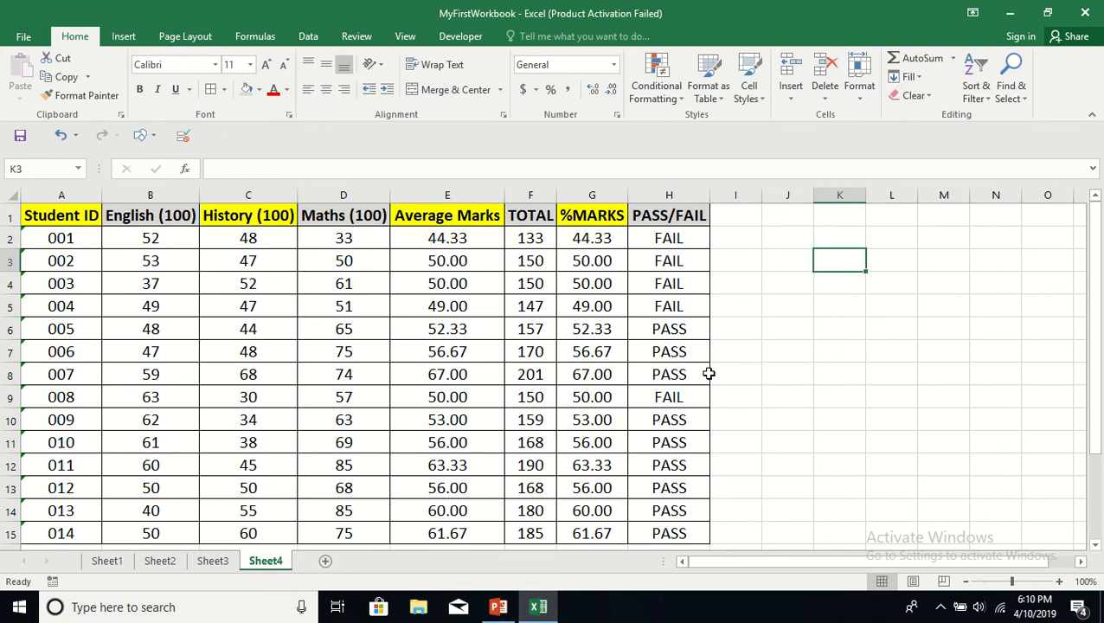